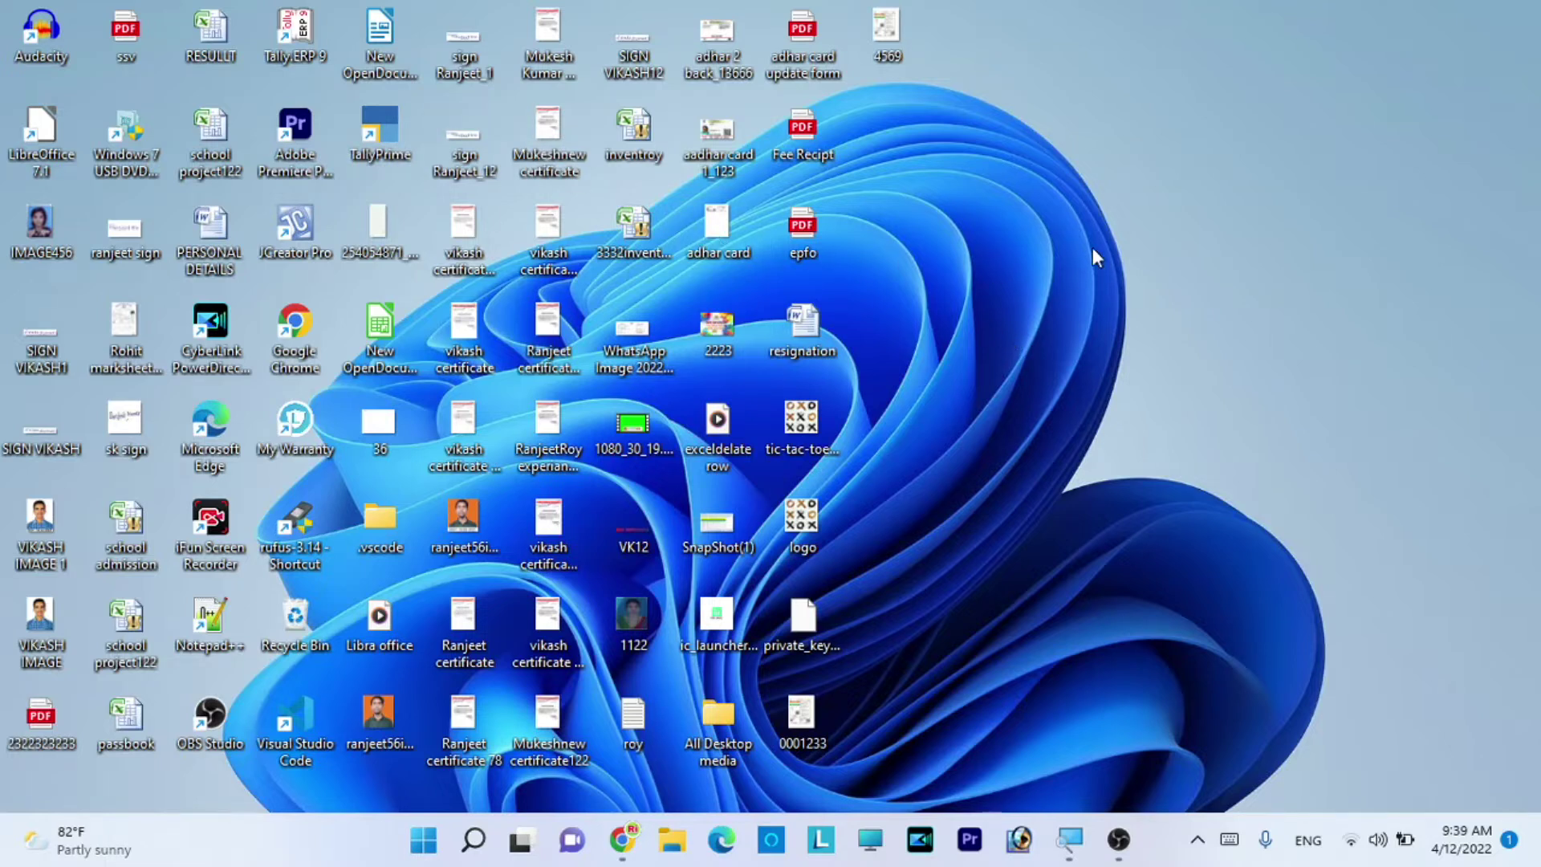
- Refresh the desktop and open the New OpenDocument Text file
{"action": "right_click", "coordinate": [1022, 303]}
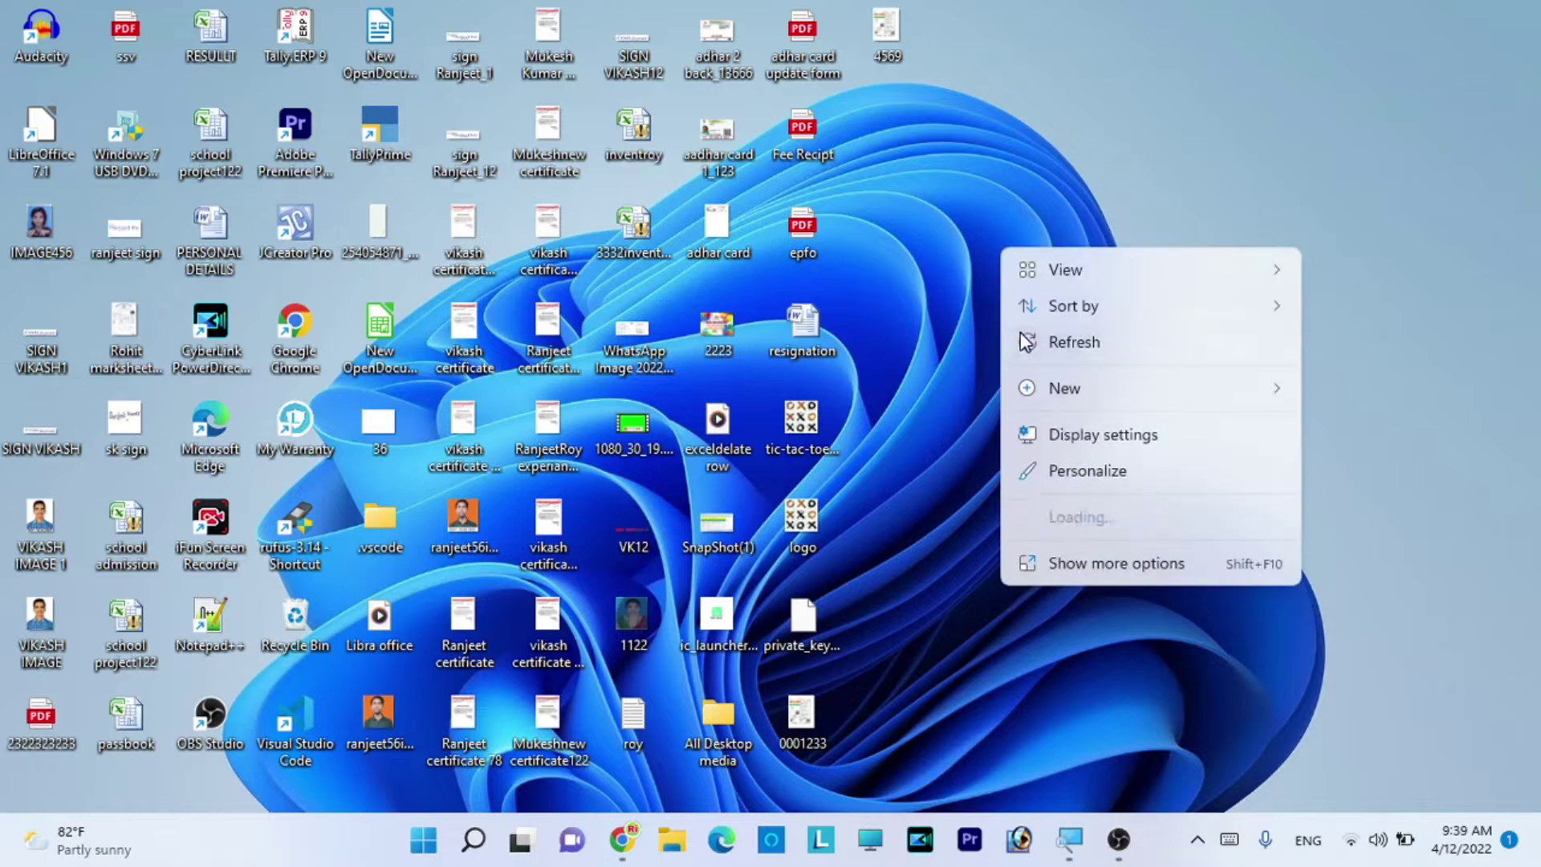
{"action": "left_click", "coordinate": [1034, 337]}
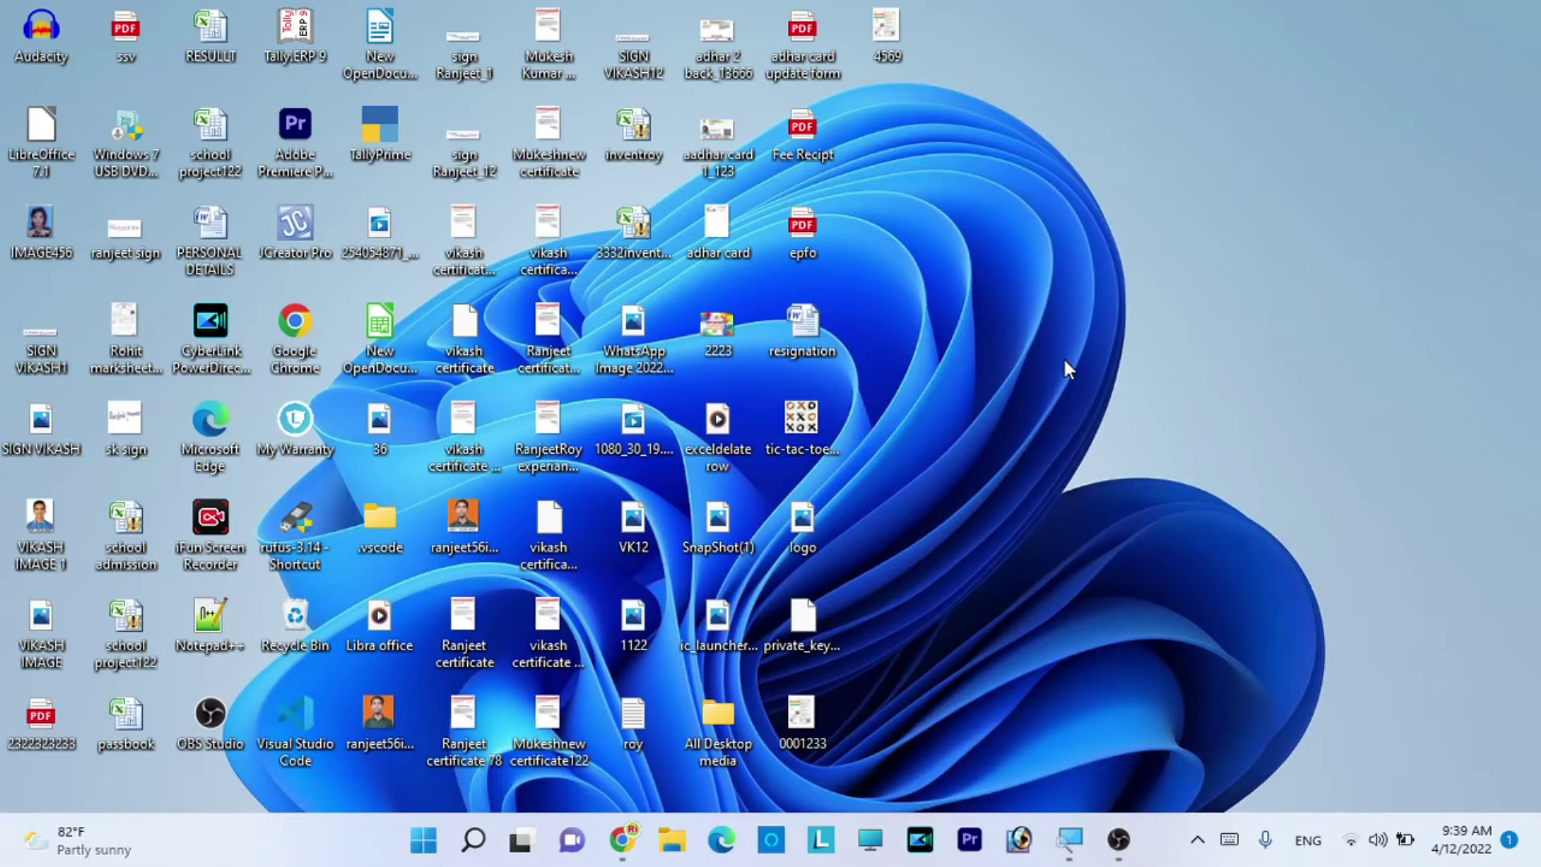
{"action": "right_click", "coordinate": [1027, 298]}
{"action": "left_click", "coordinate": [1073, 387]}
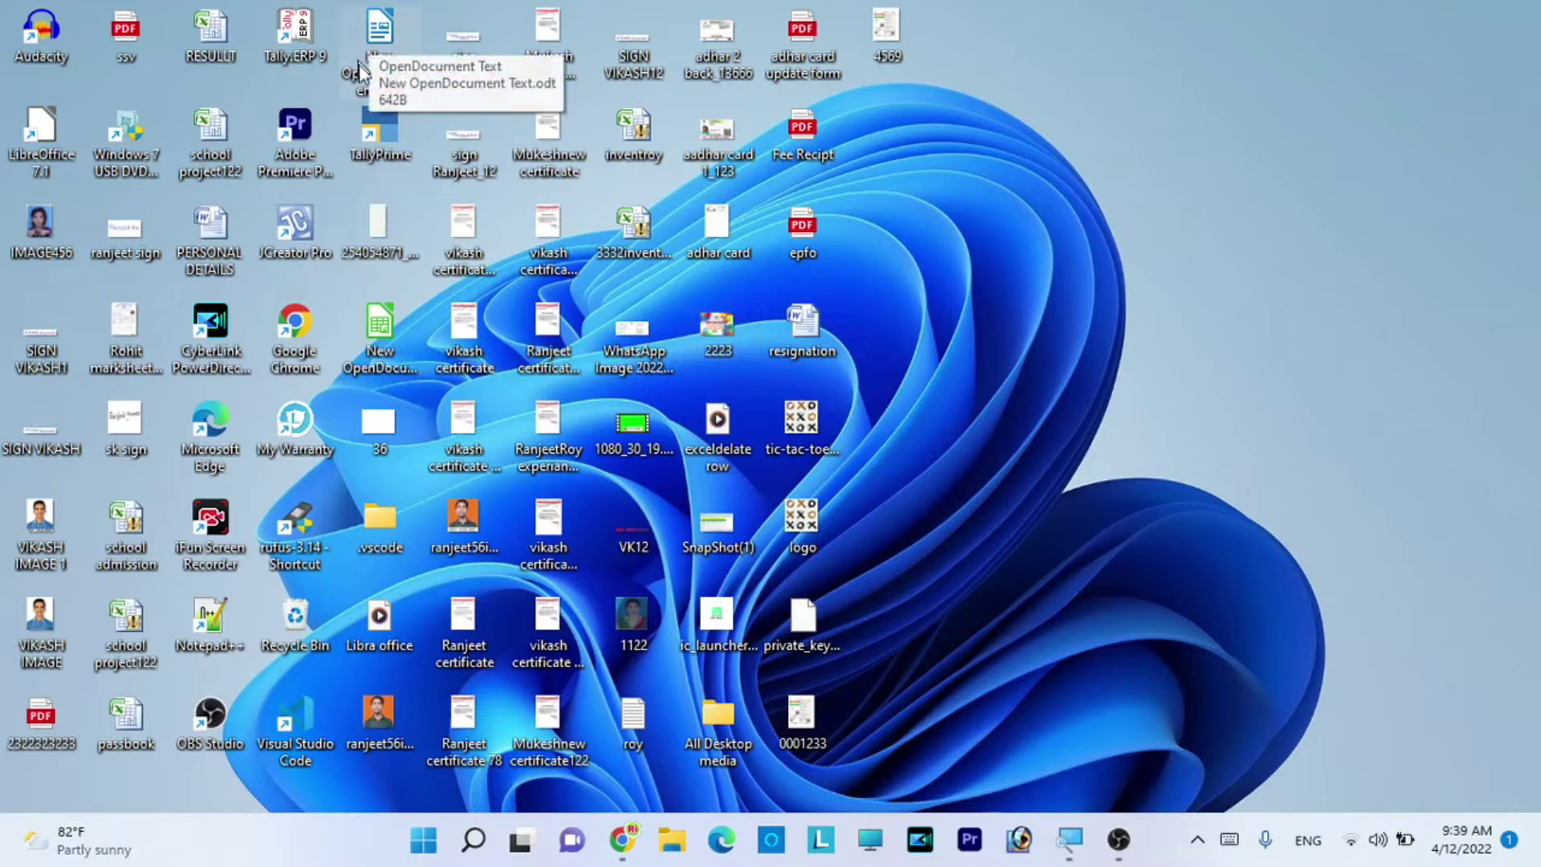
{"action": "left_click_drag", "start_coordinate": [384, 39], "coordinate": [394, 46]}
{"action": "double_click", "coordinate": [394, 46]}
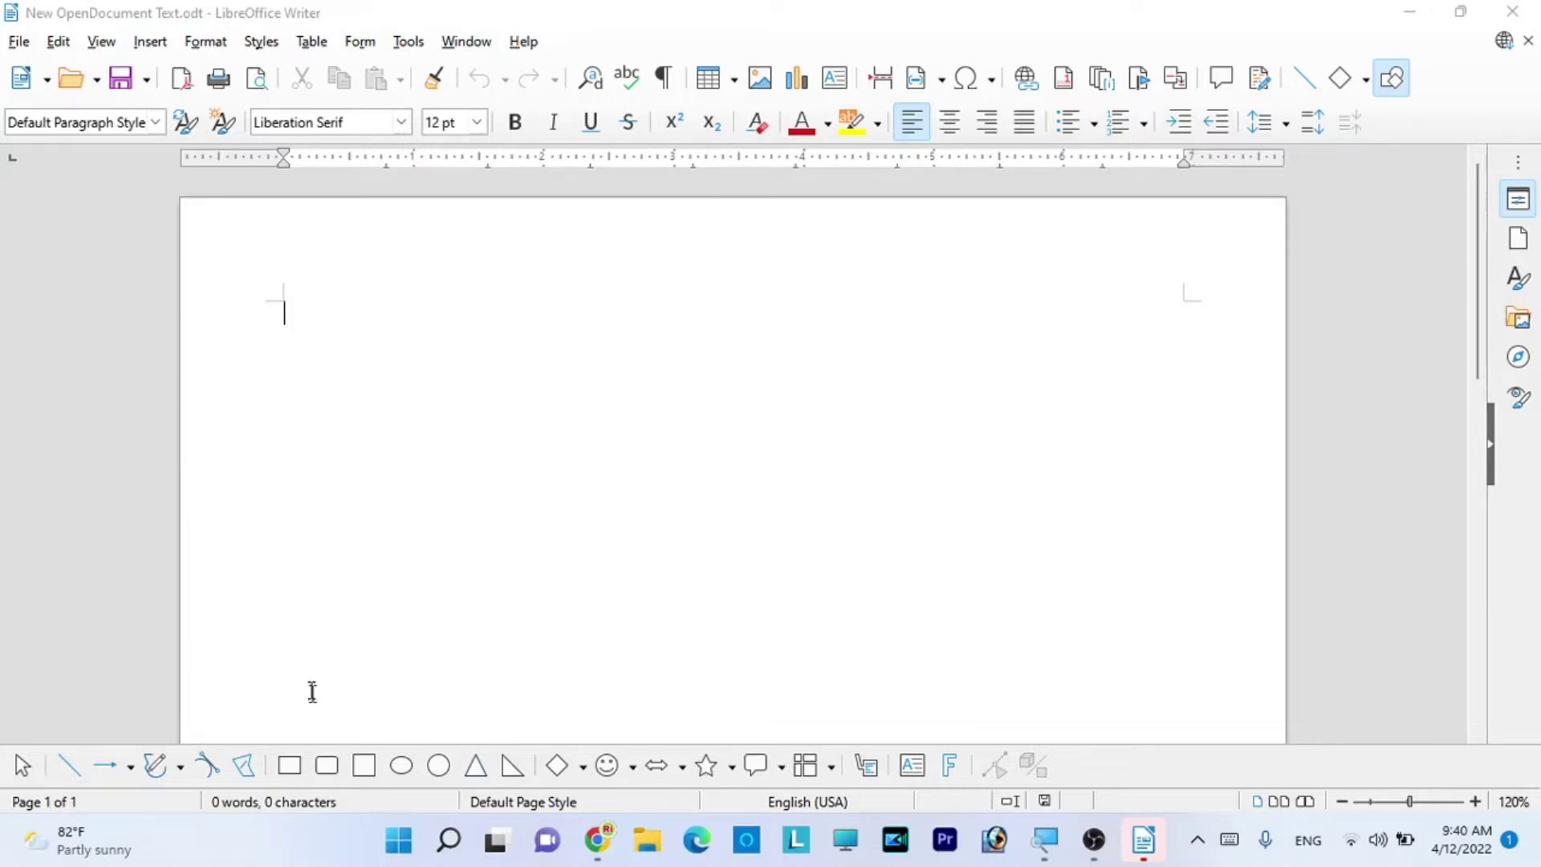
- Draw a square about 1.03 by 1.03 inches near the top of the page, and delete it
{"action": "left_click", "coordinate": [363, 764]}
{"action": "left_click_drag", "start_coordinate": [421, 369], "coordinate": [539, 503]}
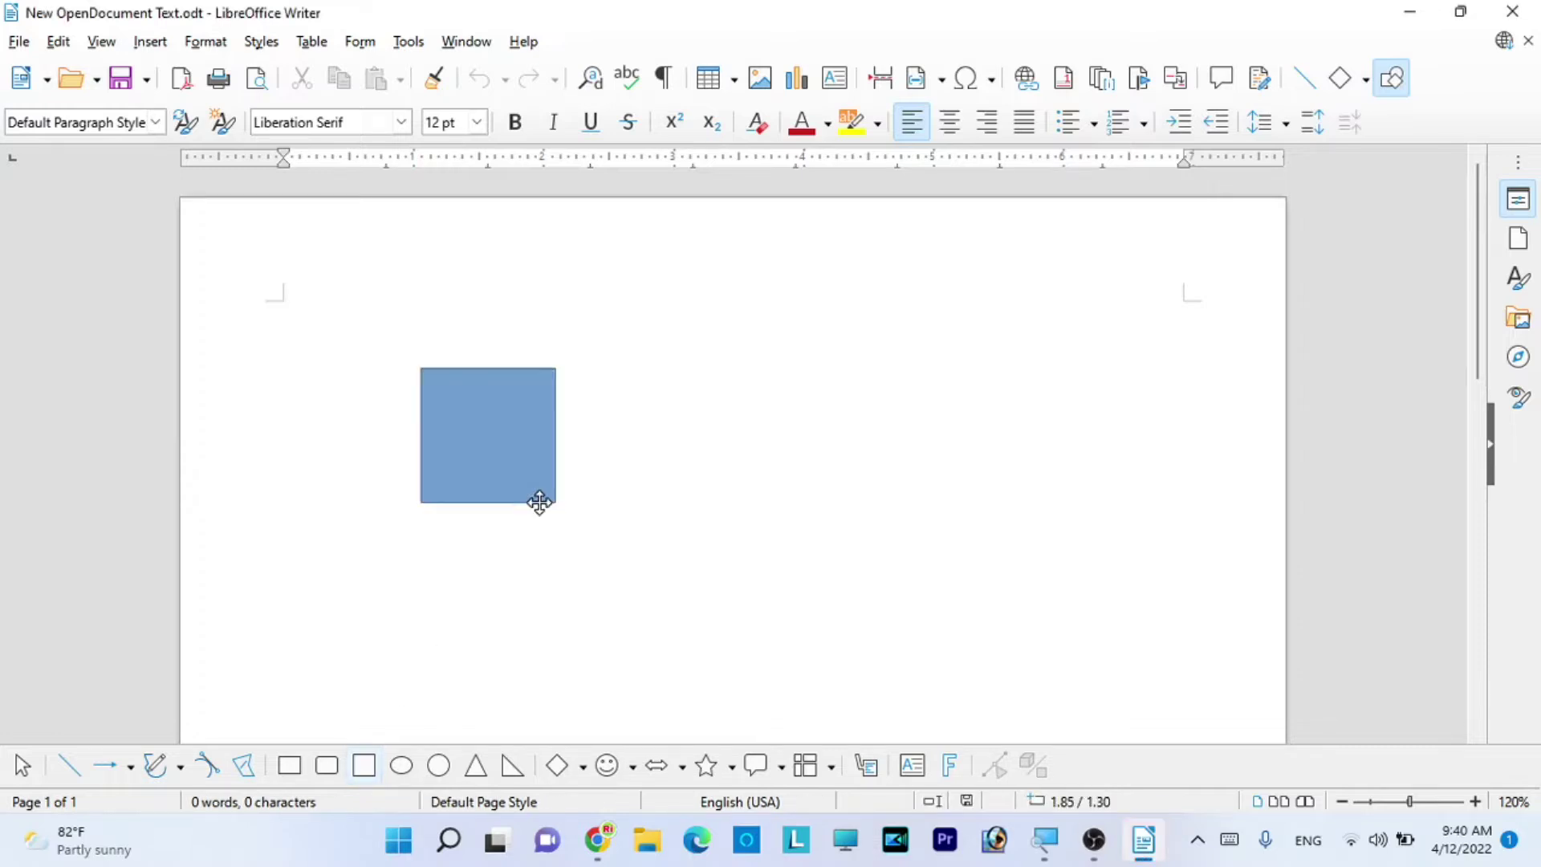
{"action": "left_click", "coordinate": [677, 465]}
{"action": "left_click", "coordinate": [520, 455]}
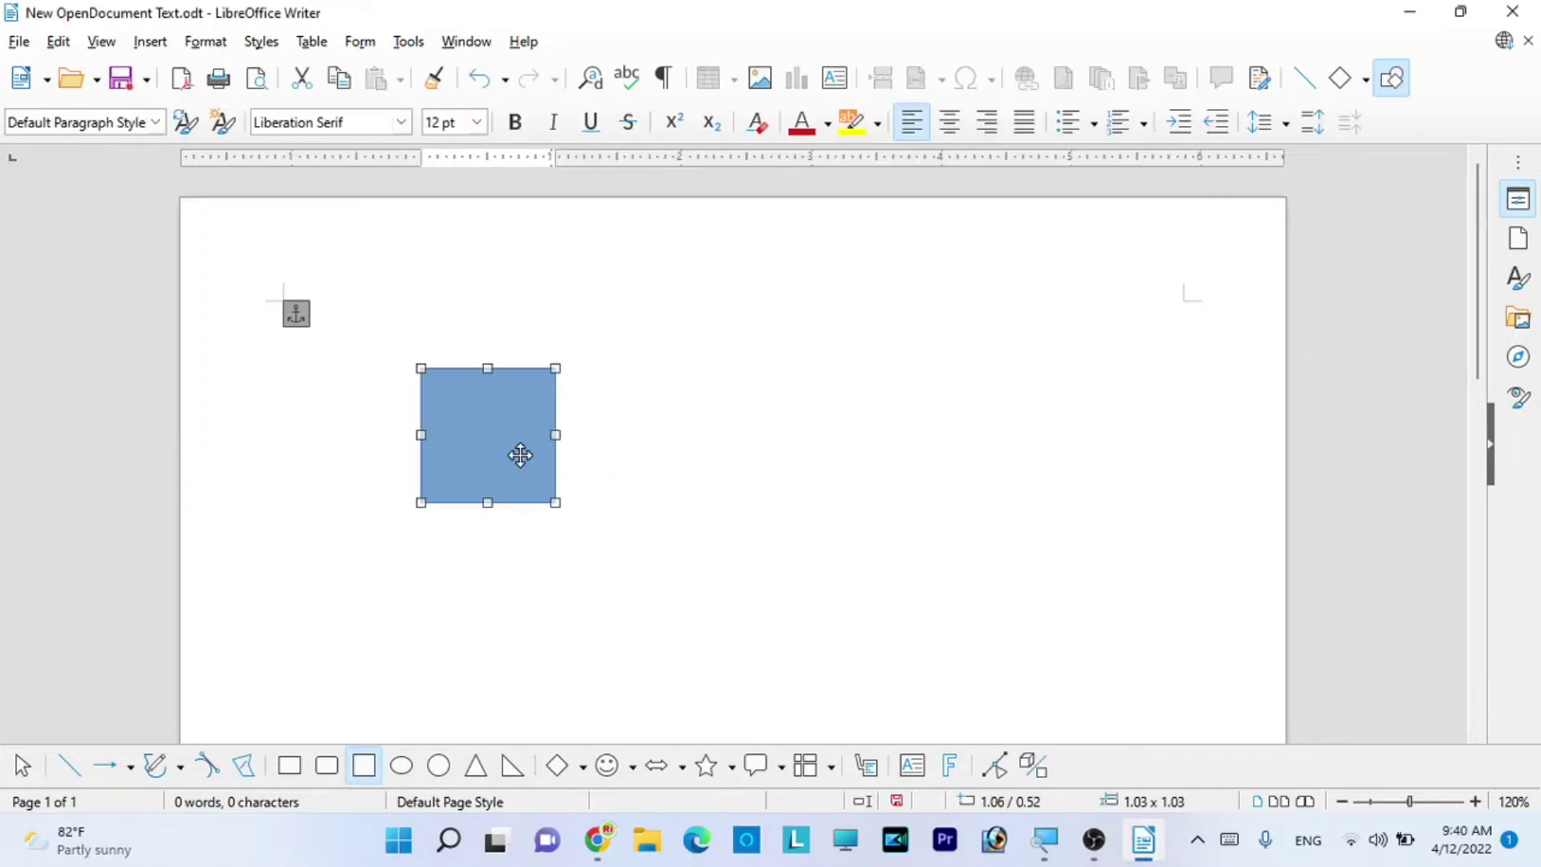
{"action": "key", "text": "Delete"}
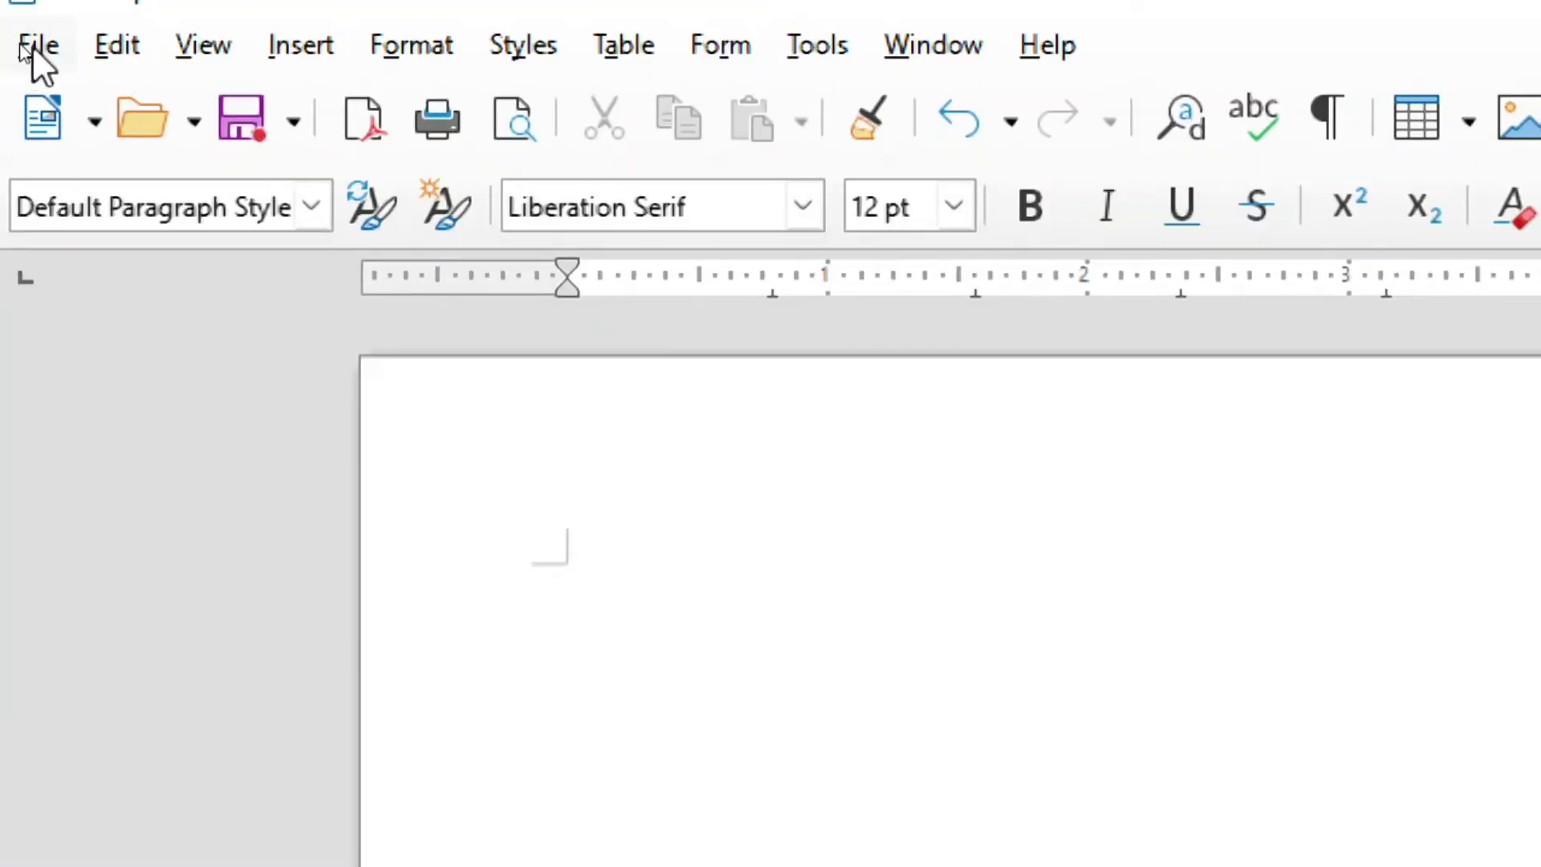
{"action": "left_click", "coordinate": [45, 55]}
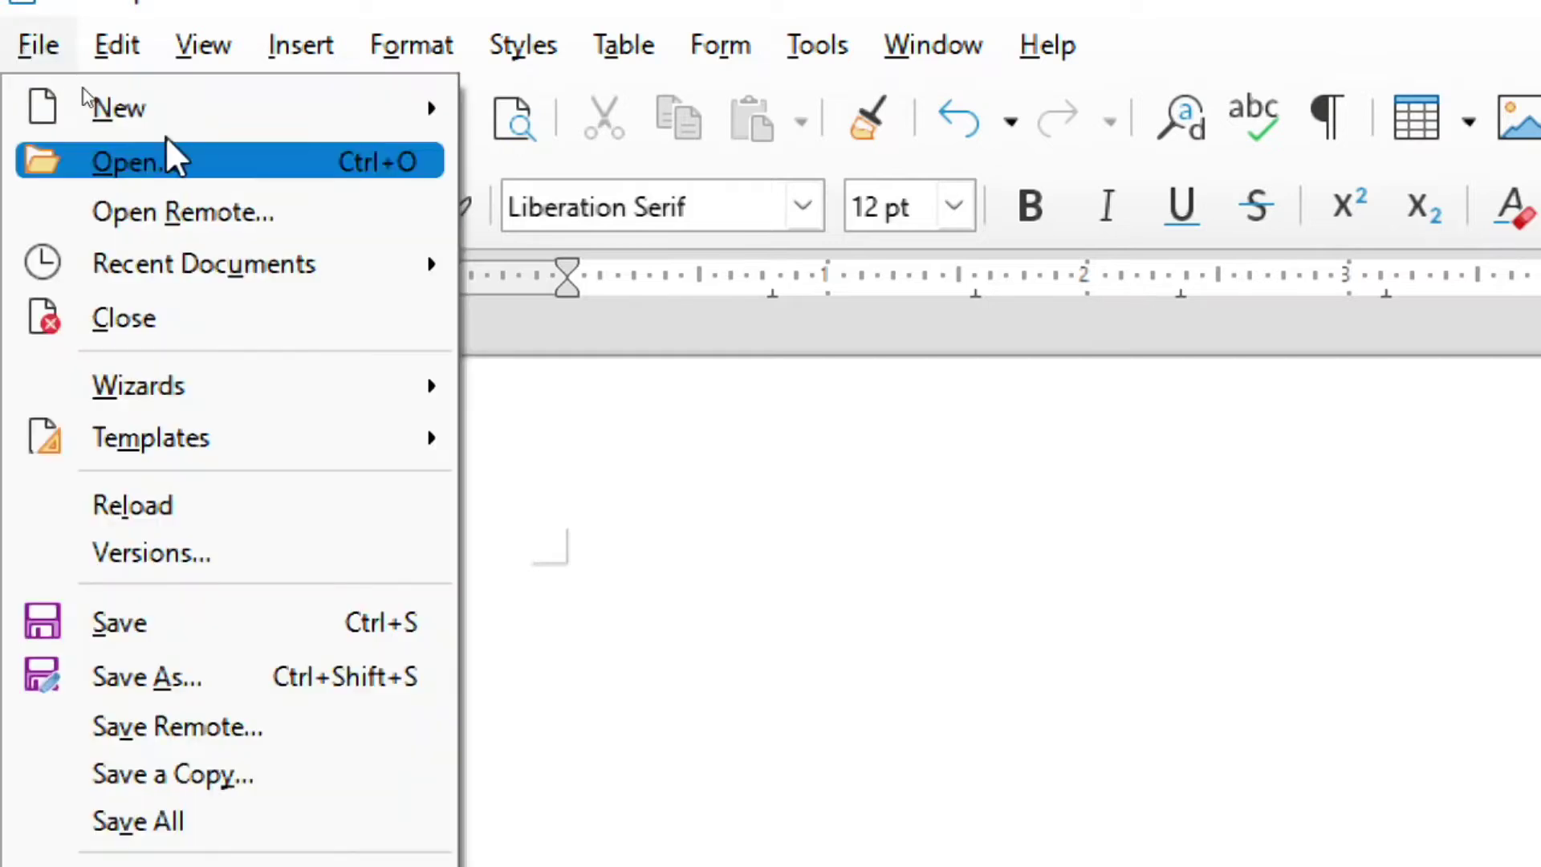
{"action": "mouse_move", "coordinate": [172, 102]}
{"action": "mouse_move", "coordinate": [117, 44]}
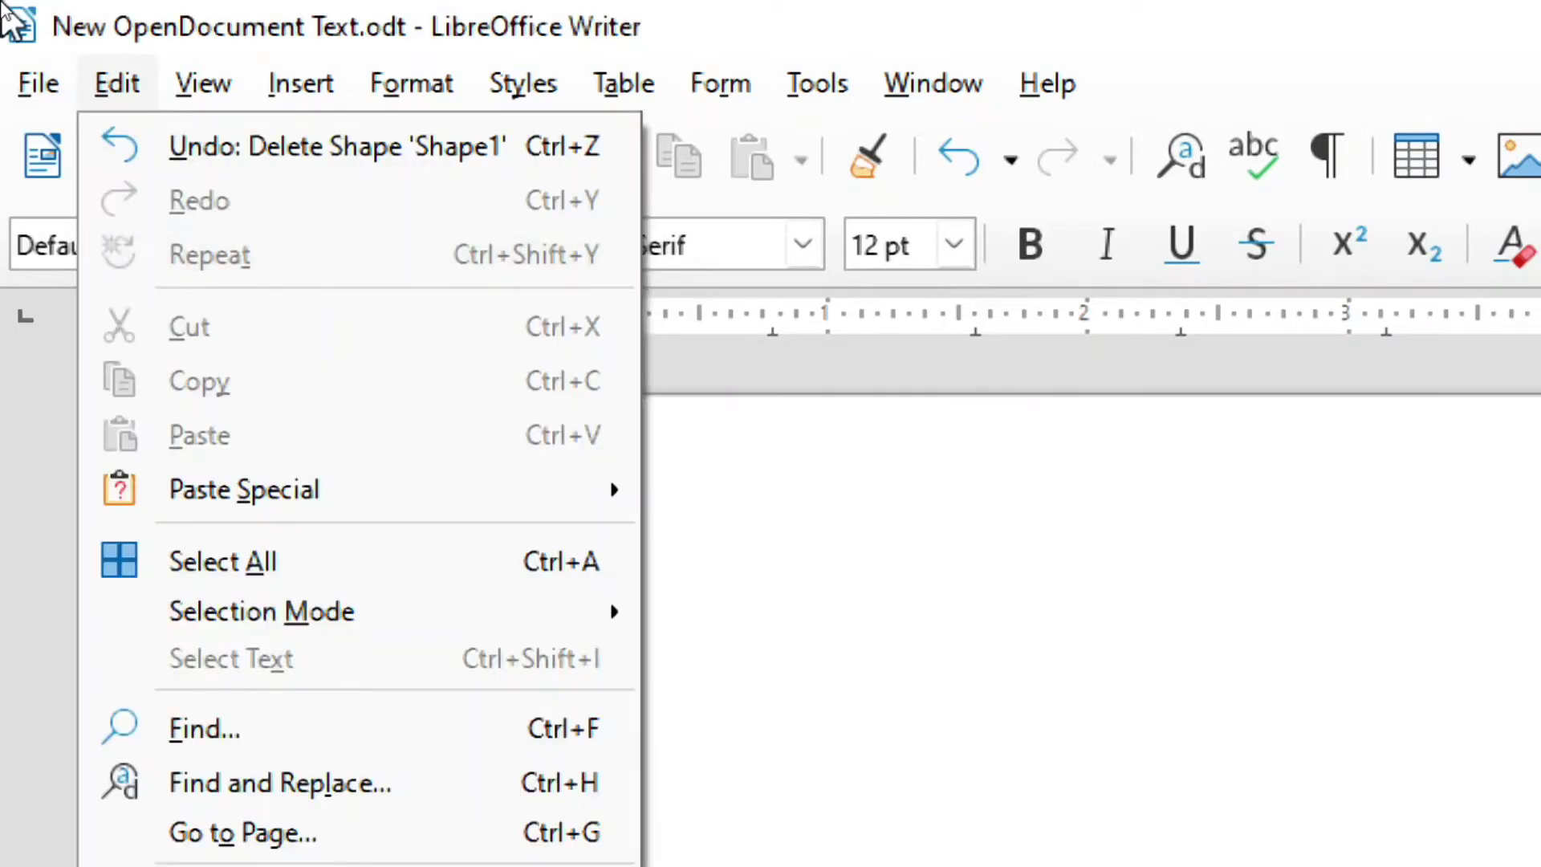
{"action": "mouse_move", "coordinate": [38, 82]}
{"action": "mouse_move", "coordinate": [28, 144]}
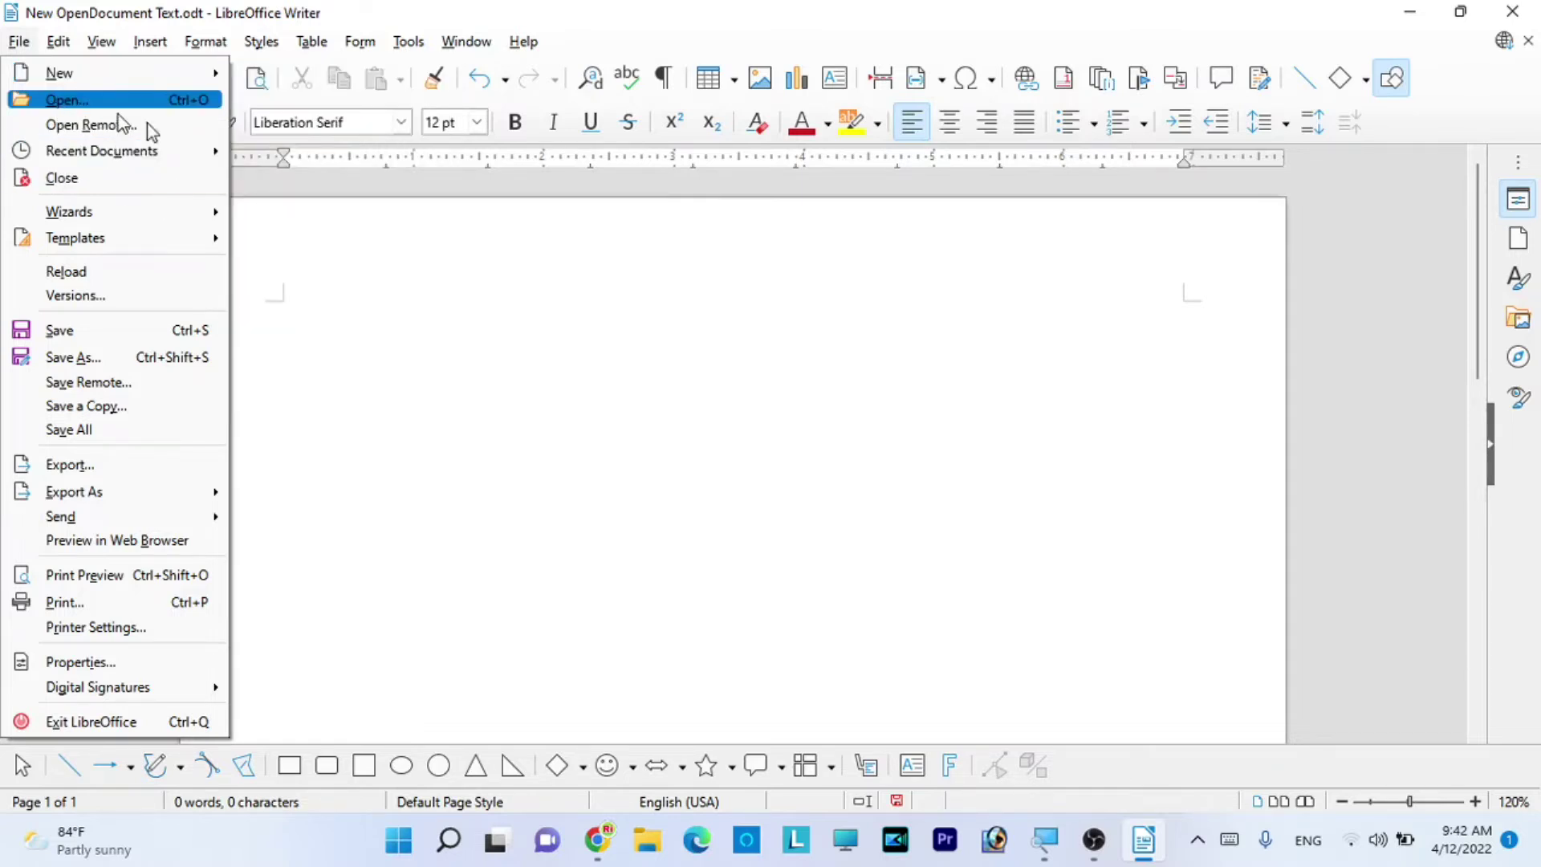
{"action": "left_click", "coordinate": [474, 440]}
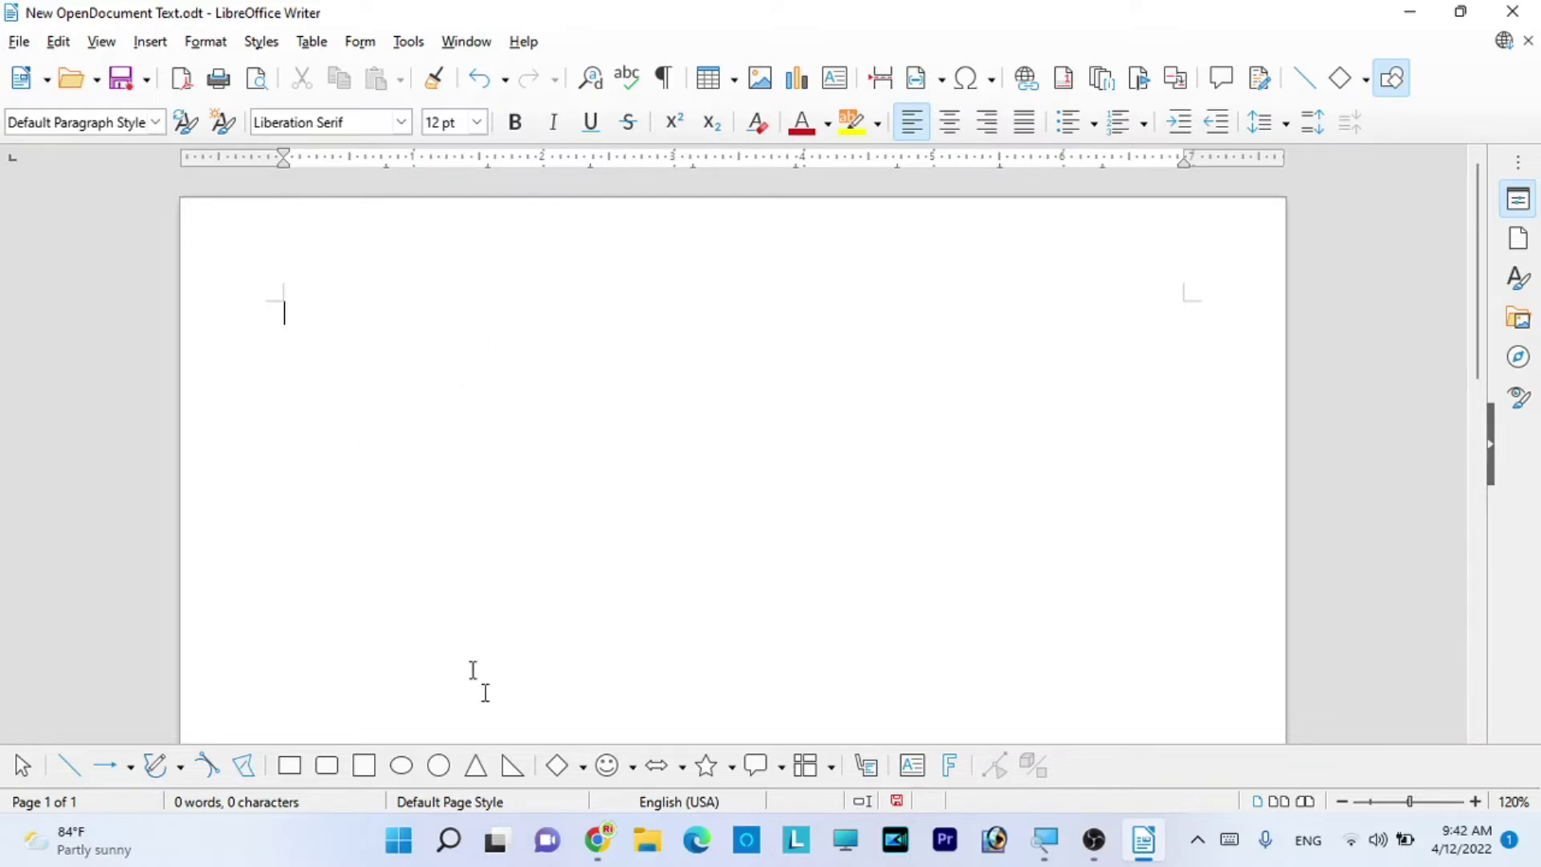
- Draw two right triangles side by side near the top of the page, the second one slightly lower
{"action": "left_click", "coordinate": [512, 765]}
{"action": "left_click_drag", "start_coordinate": [382, 305], "coordinate": [461, 436]}
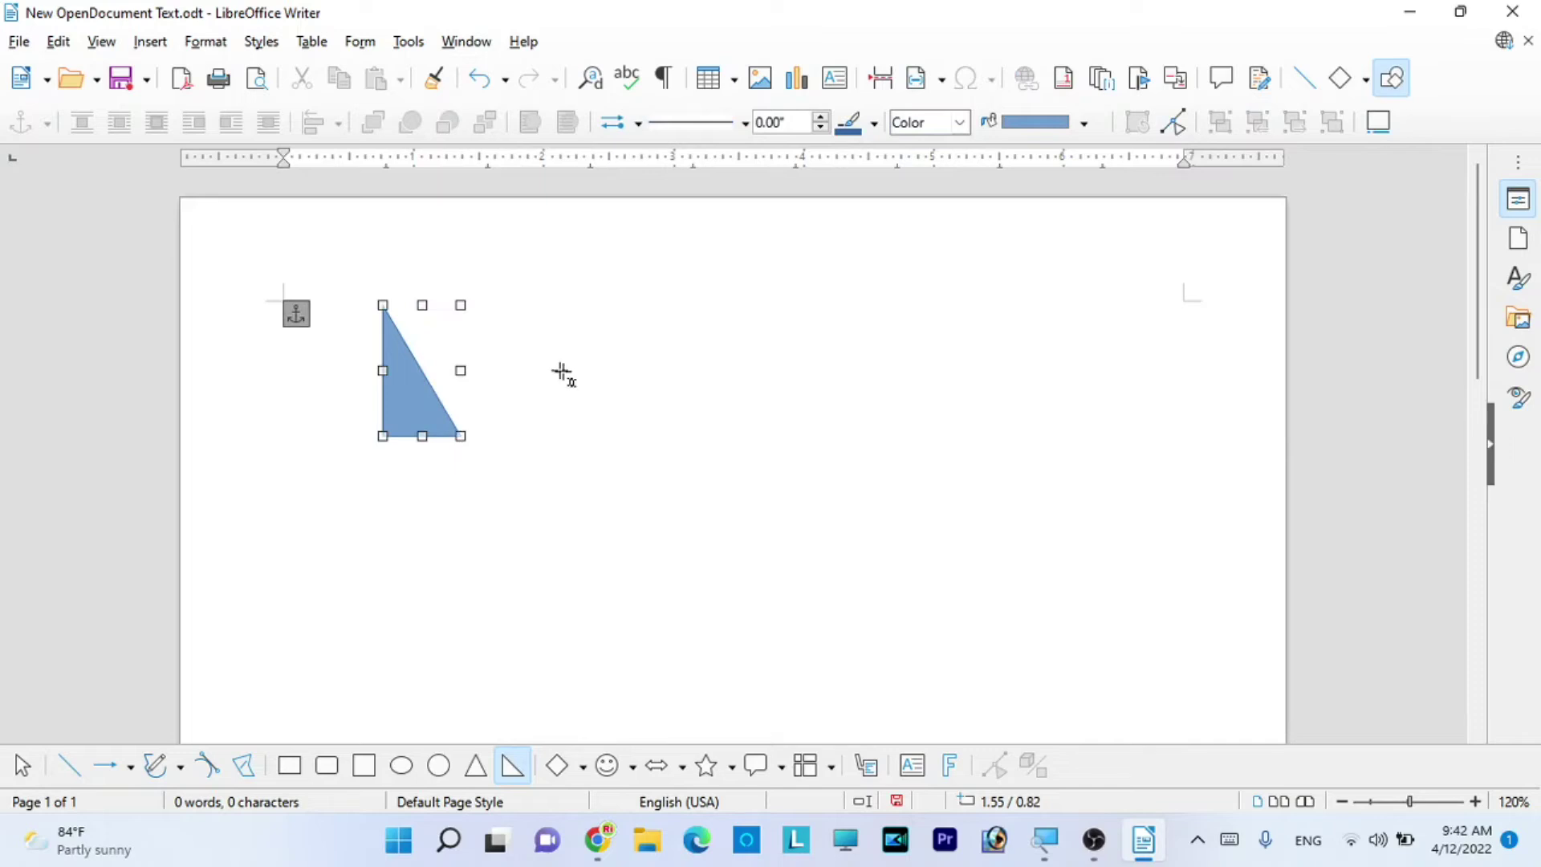
{"action": "left_click_drag", "start_coordinate": [560, 371], "coordinate": [659, 500]}
{"action": "left_click", "coordinate": [419, 488]}
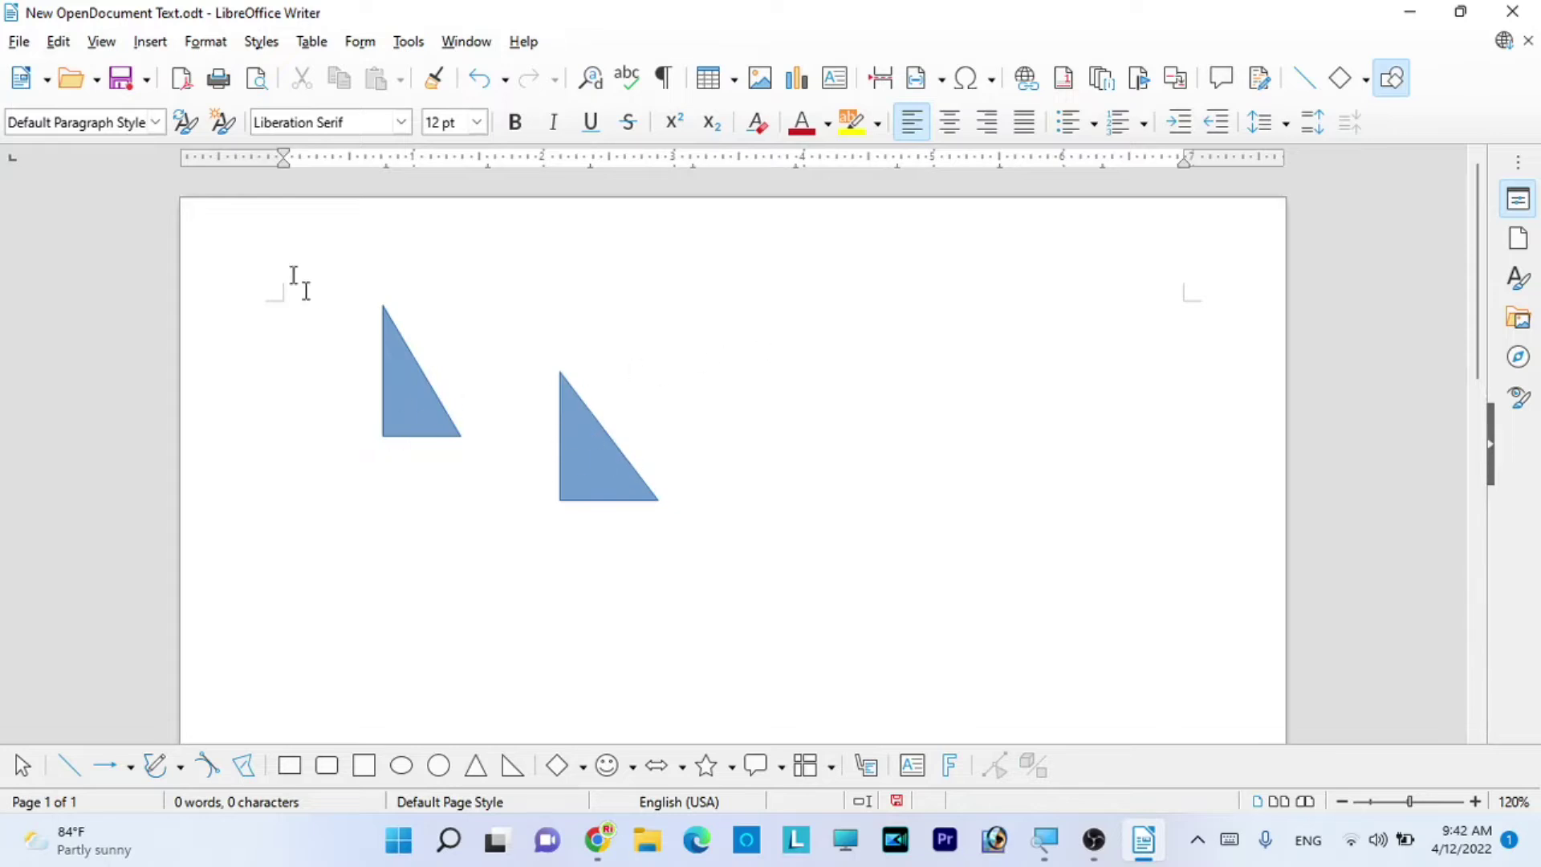
- View the Documents folder in the Open dialog and check the list of recent documents, without opening any file
{"action": "left_click", "coordinate": [24, 43]}
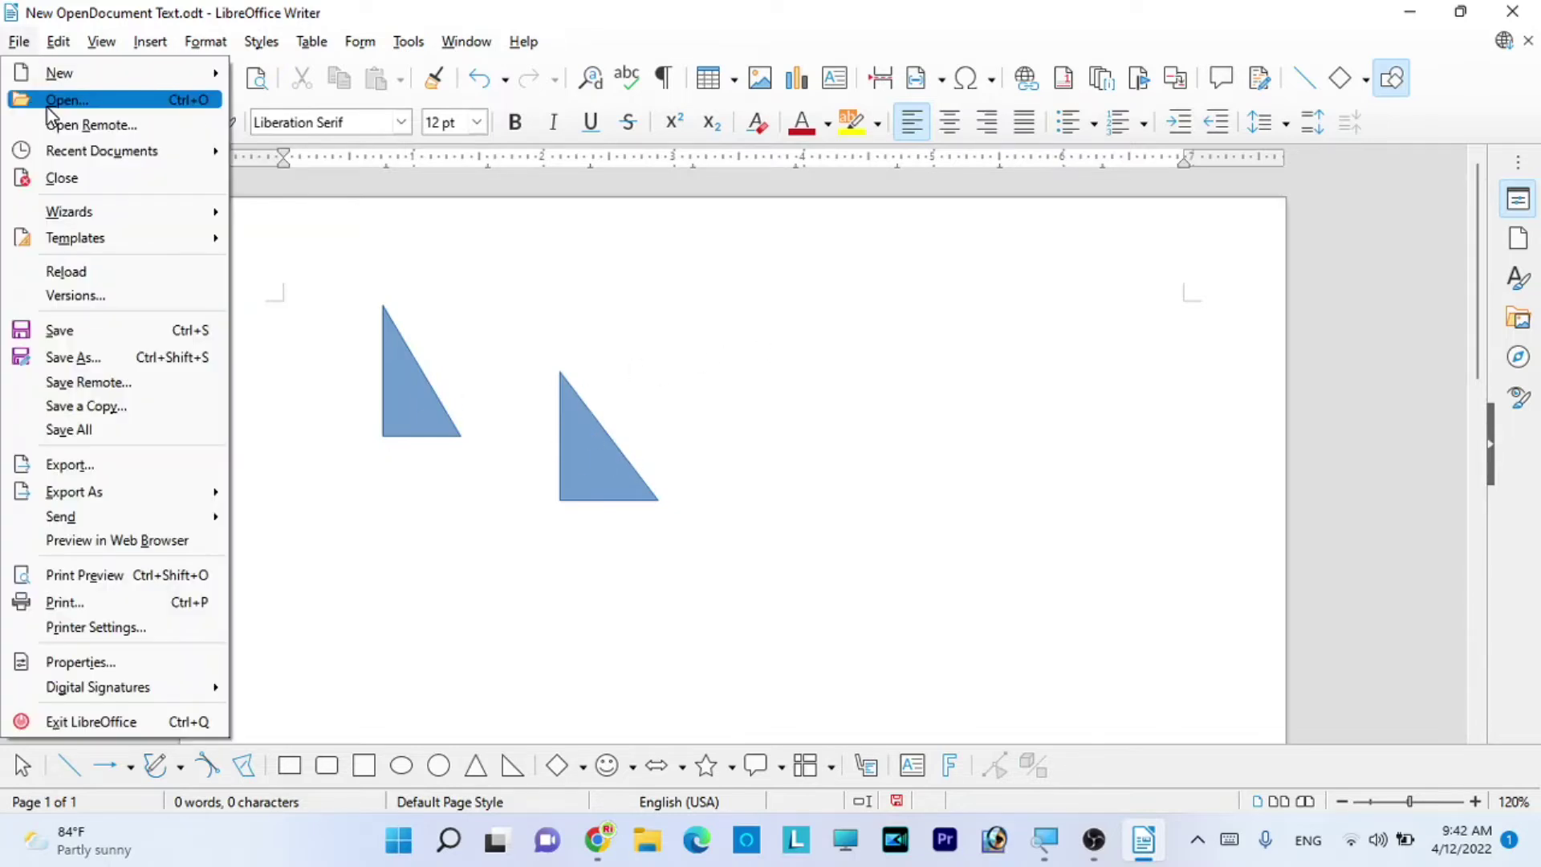
{"action": "left_click", "coordinate": [54, 103]}
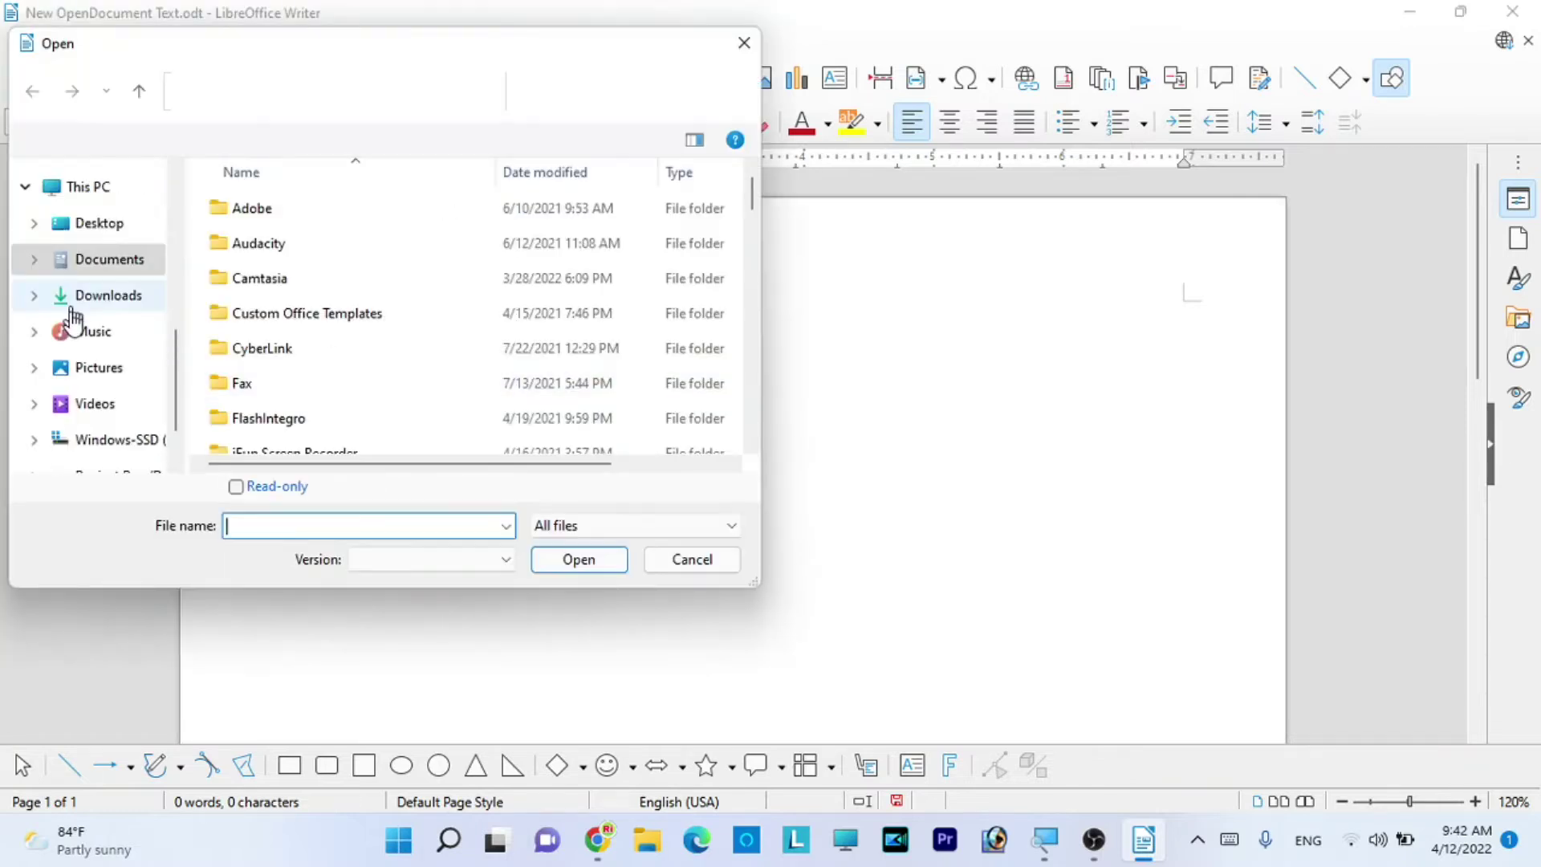
{"action": "left_click", "coordinate": [707, 560]}
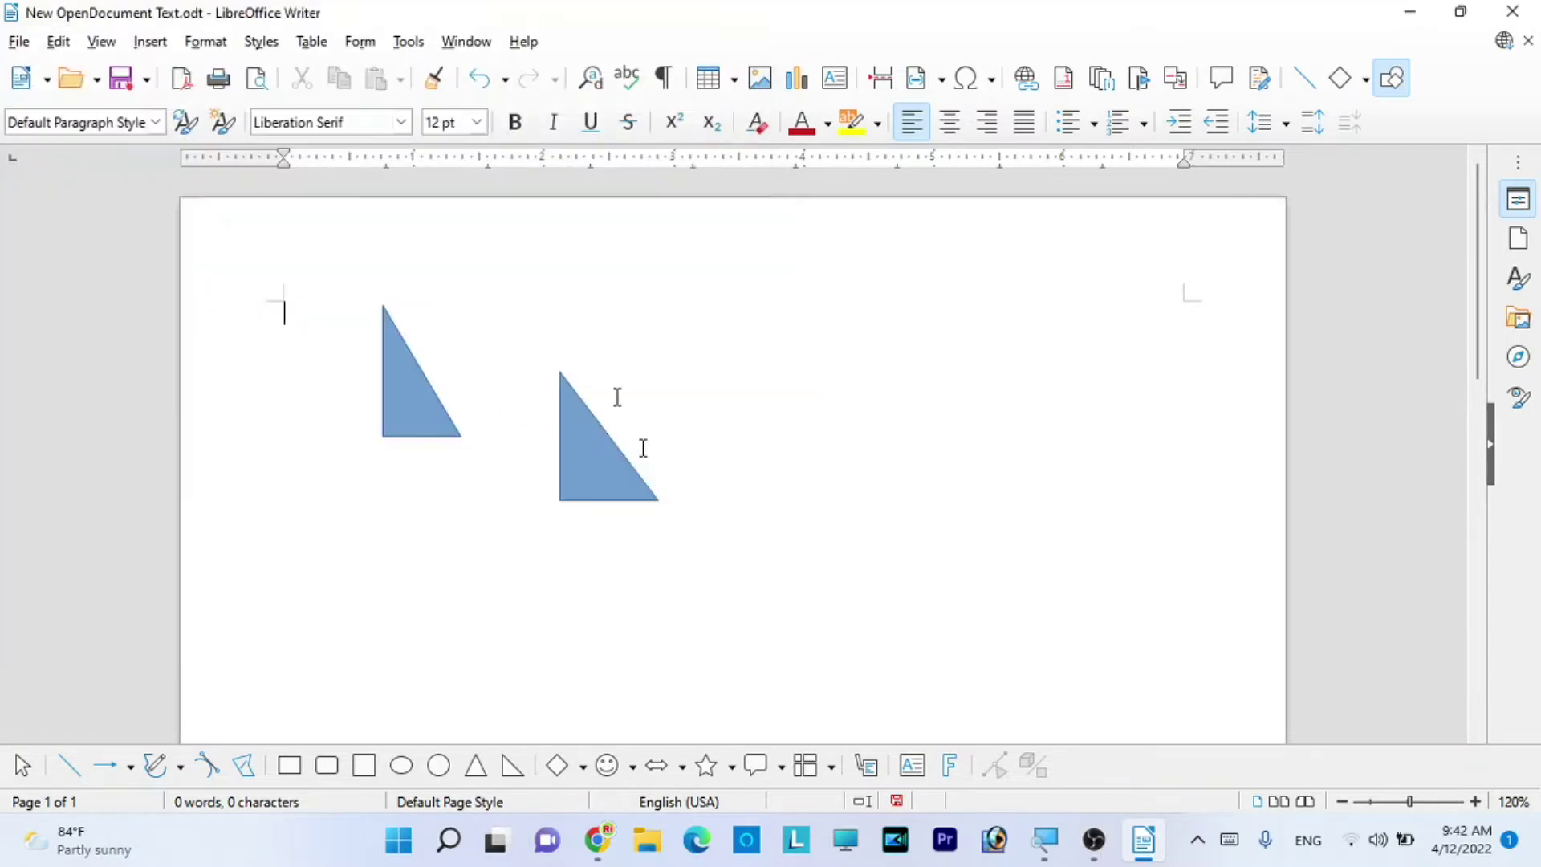
{"action": "left_click", "coordinate": [19, 41]}
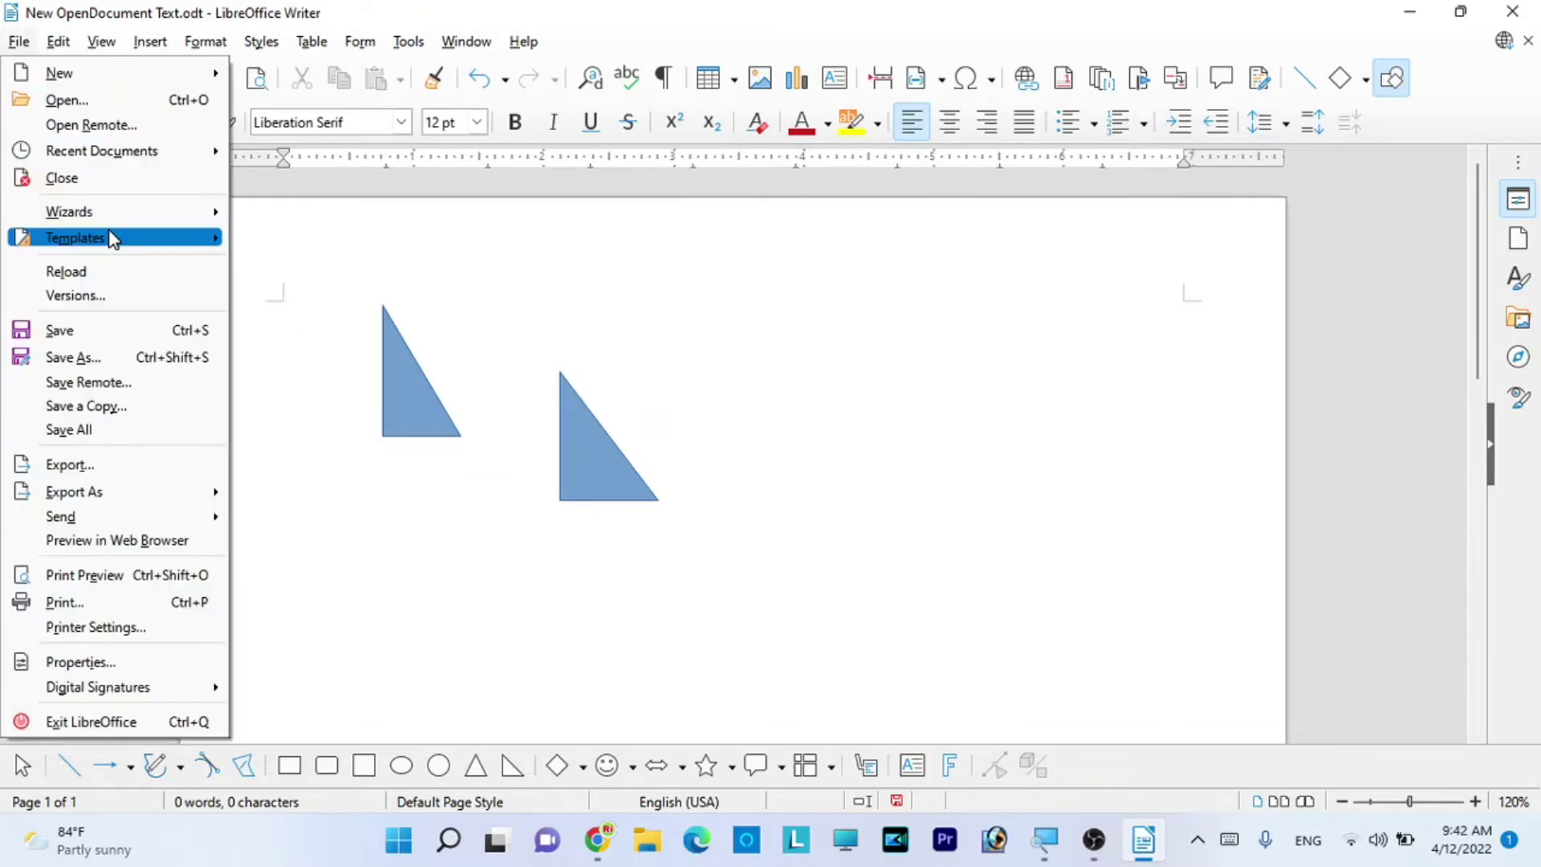
{"action": "mouse_move", "coordinate": [207, 164]}
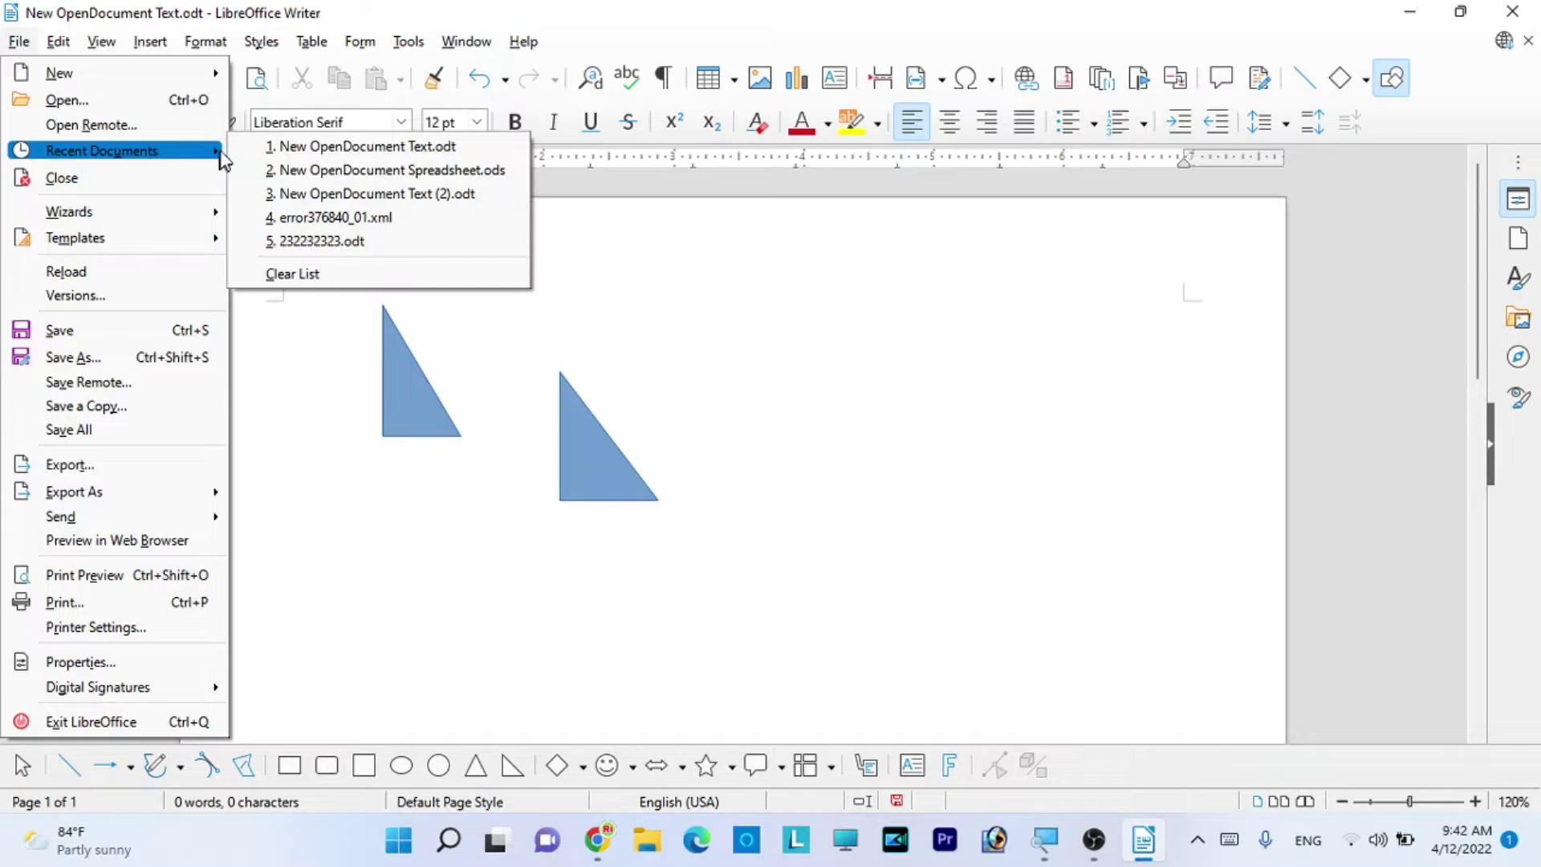
{"action": "left_click", "coordinate": [642, 406]}
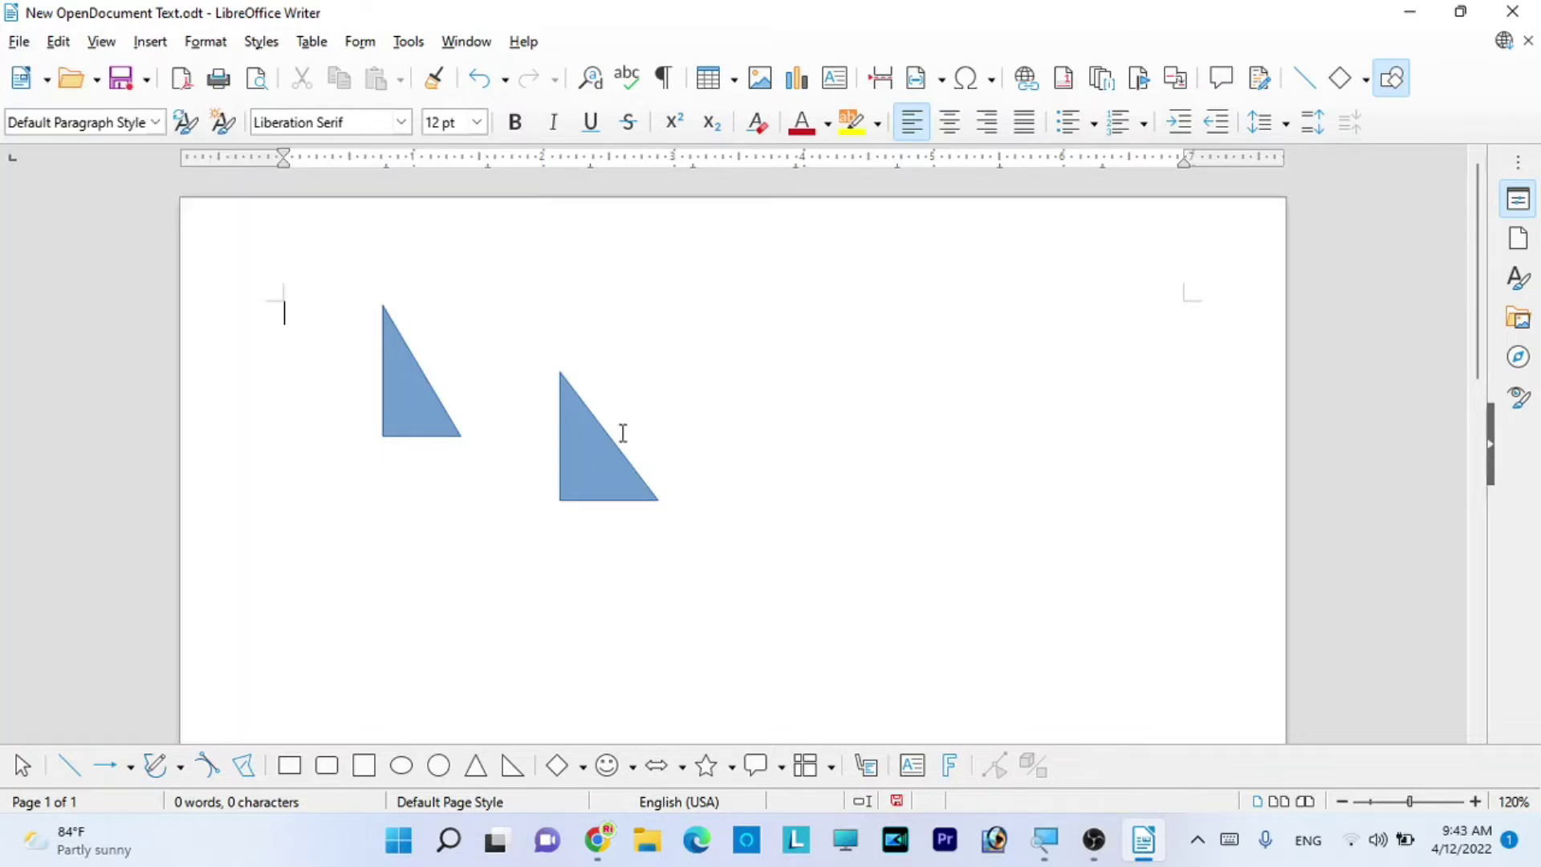
- Browse the Documents folder with the Open Template command and cancel without opening a template
{"action": "left_click", "coordinate": [18, 41]}
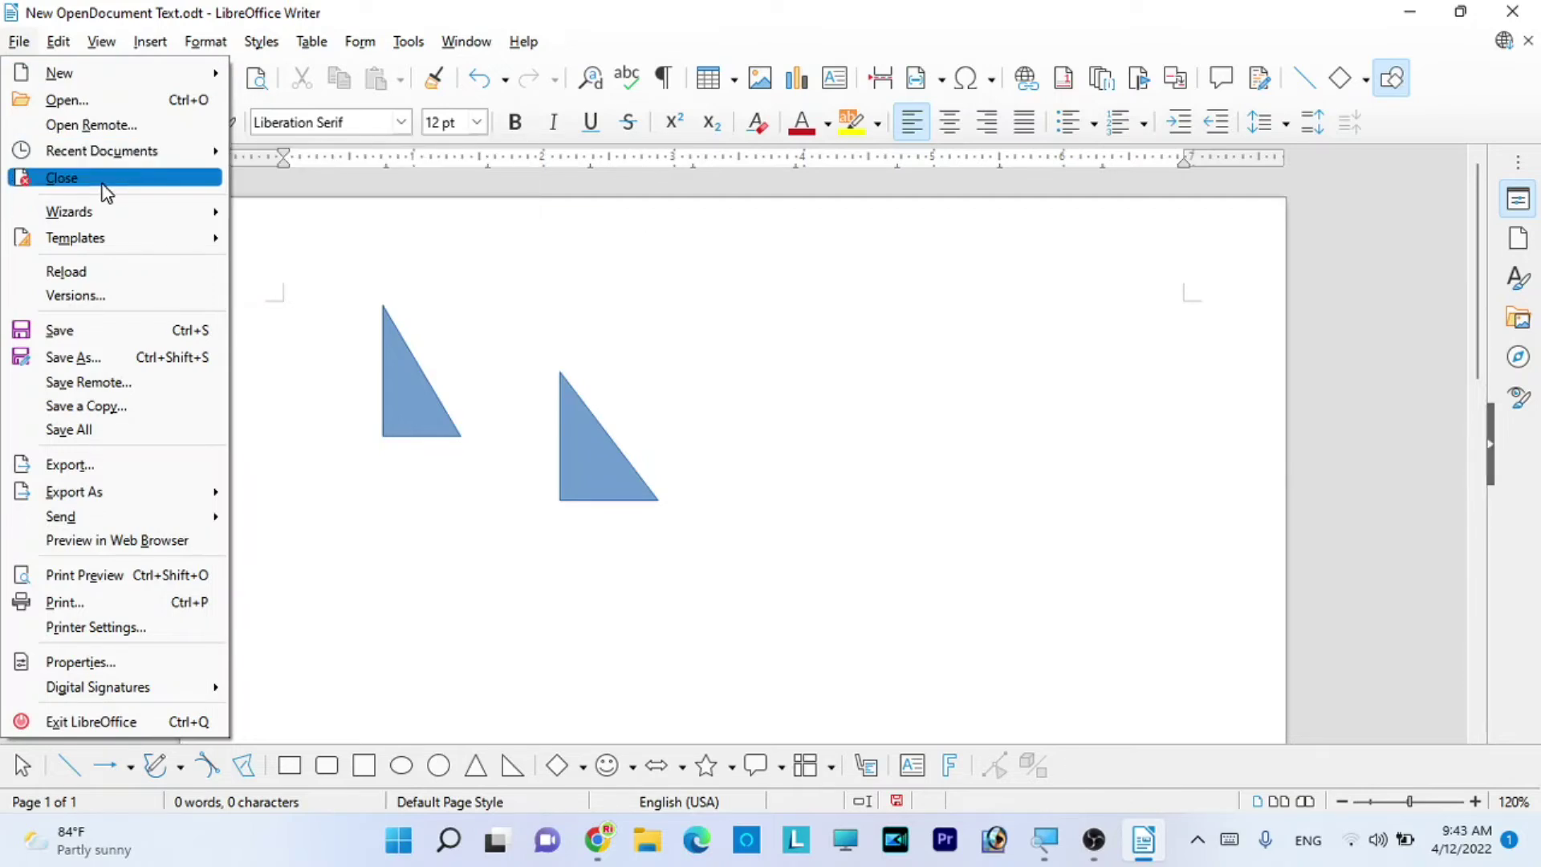
{"action": "mouse_move", "coordinate": [115, 244]}
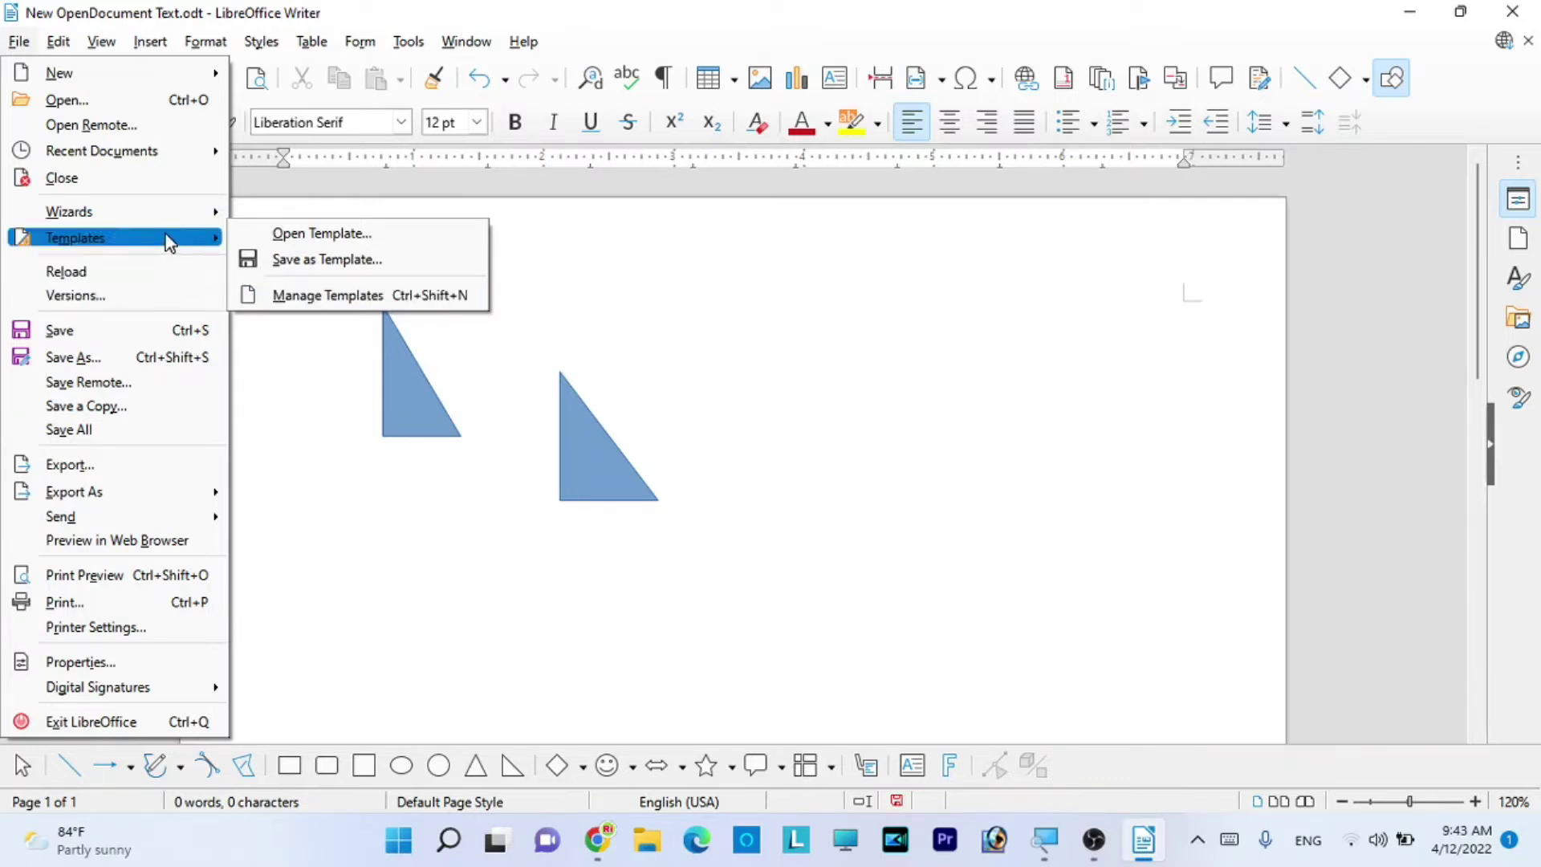
{"action": "left_click", "coordinate": [258, 236]}
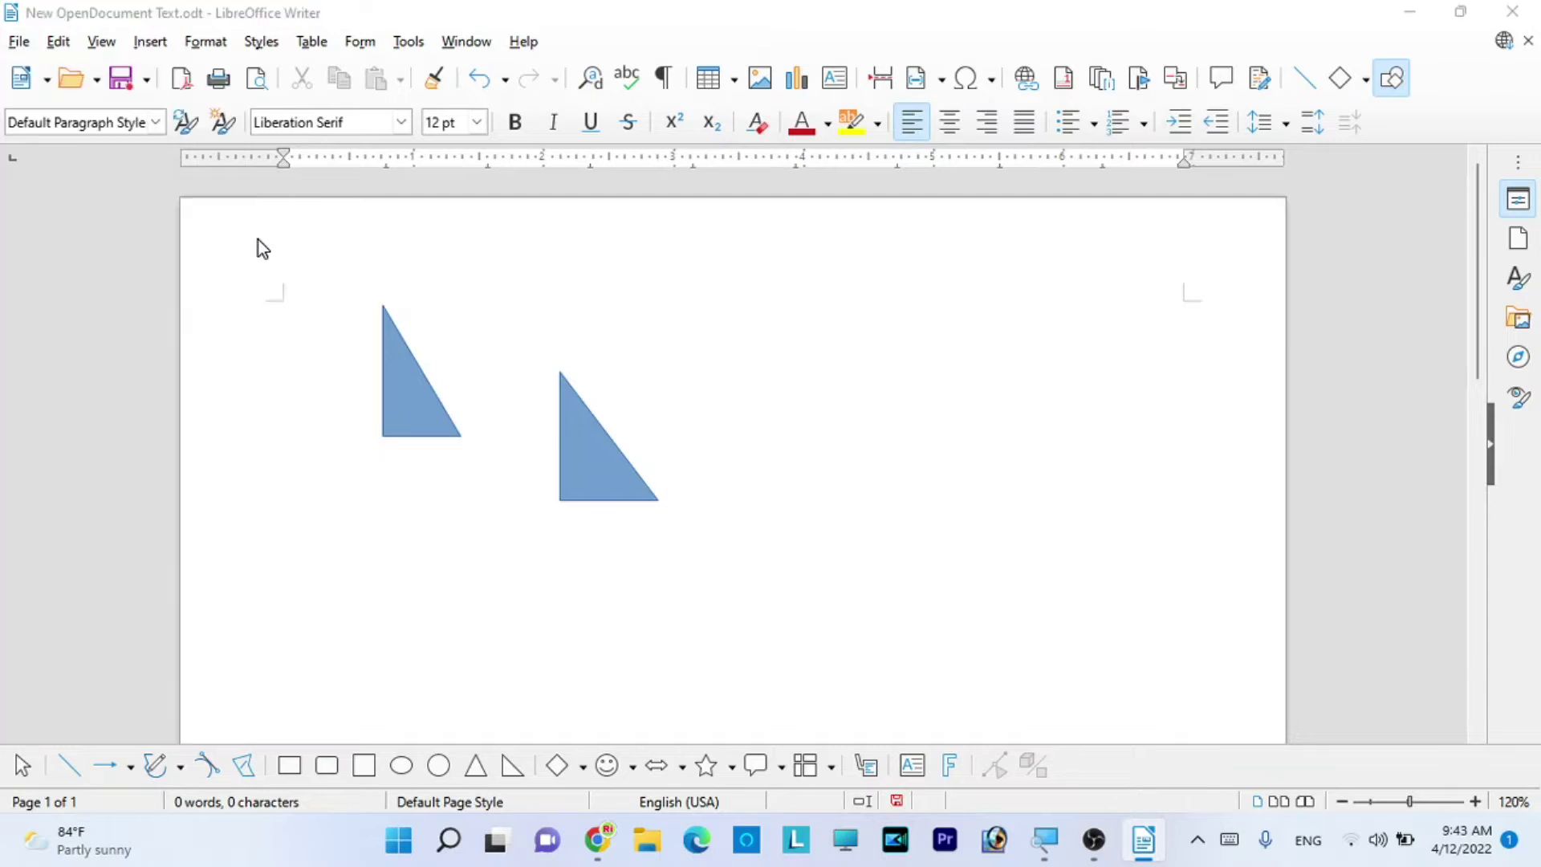
{"action": "scroll", "coordinate": [427, 269], "scroll_direction": "down", "scroll_amount": 15}
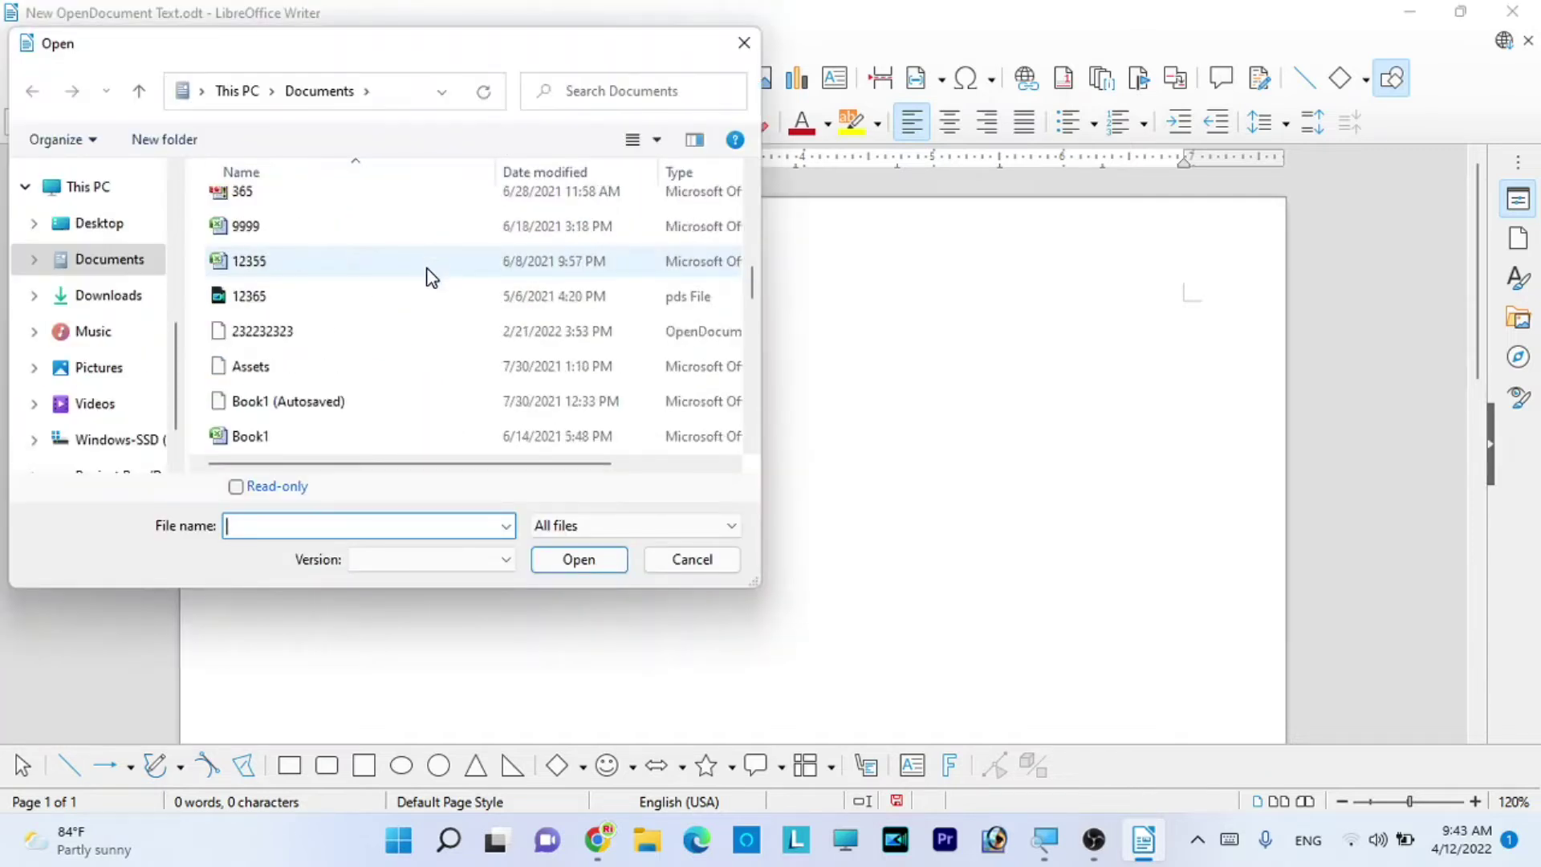
{"action": "scroll", "coordinate": [421, 305], "scroll_direction": "down", "scroll_amount": 2}
{"action": "scroll", "coordinate": [421, 303], "scroll_direction": "down", "scroll_amount": 1}
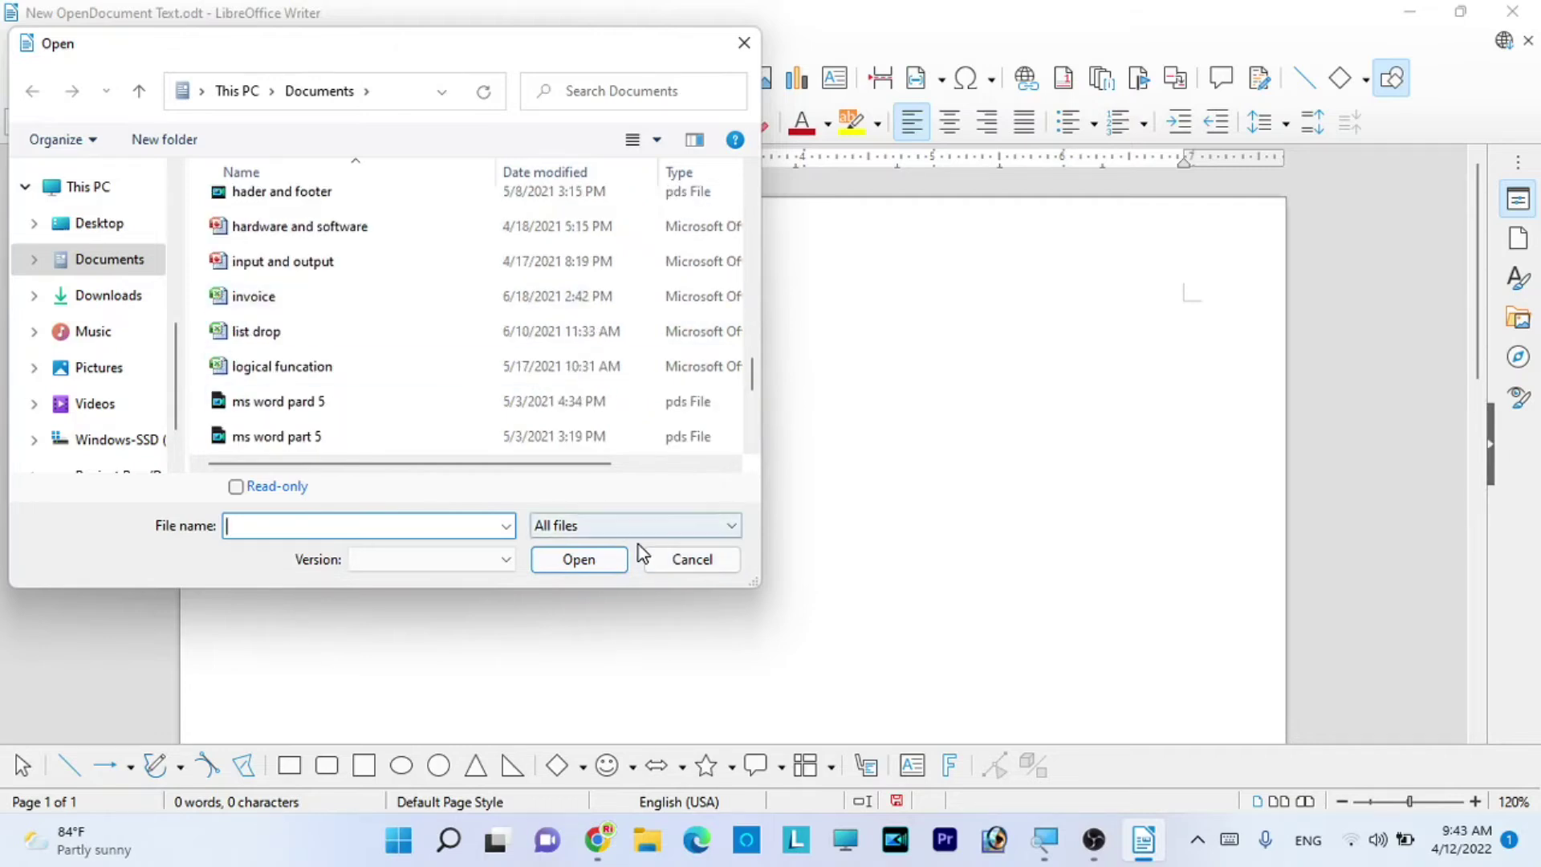
{"action": "left_click", "coordinate": [686, 561]}
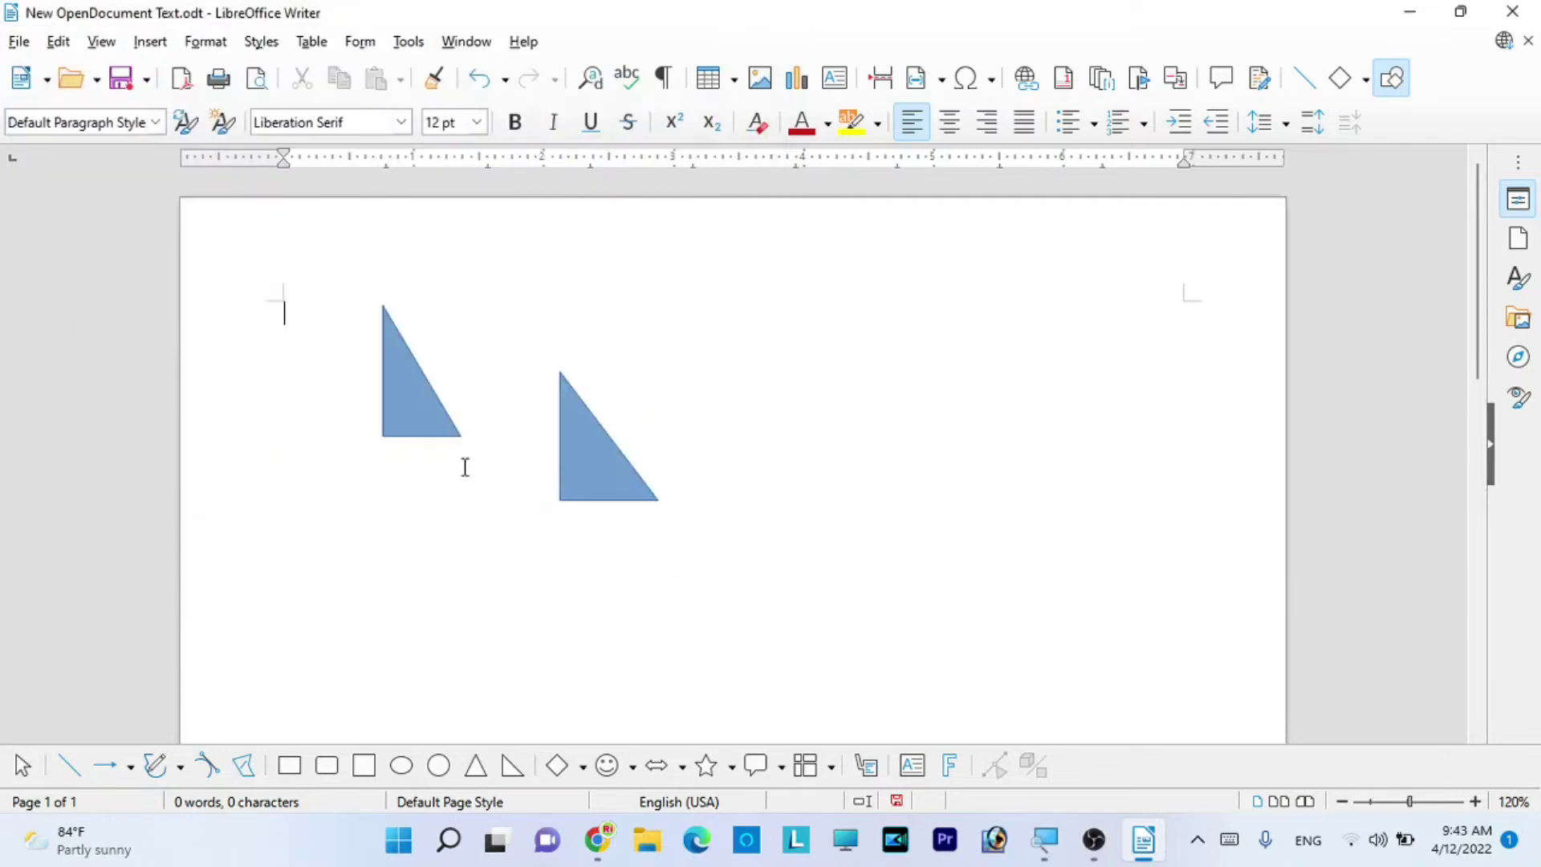
- Examine the general PDF export options for the document and cancel without exporting
{"action": "left_click", "coordinate": [26, 45]}
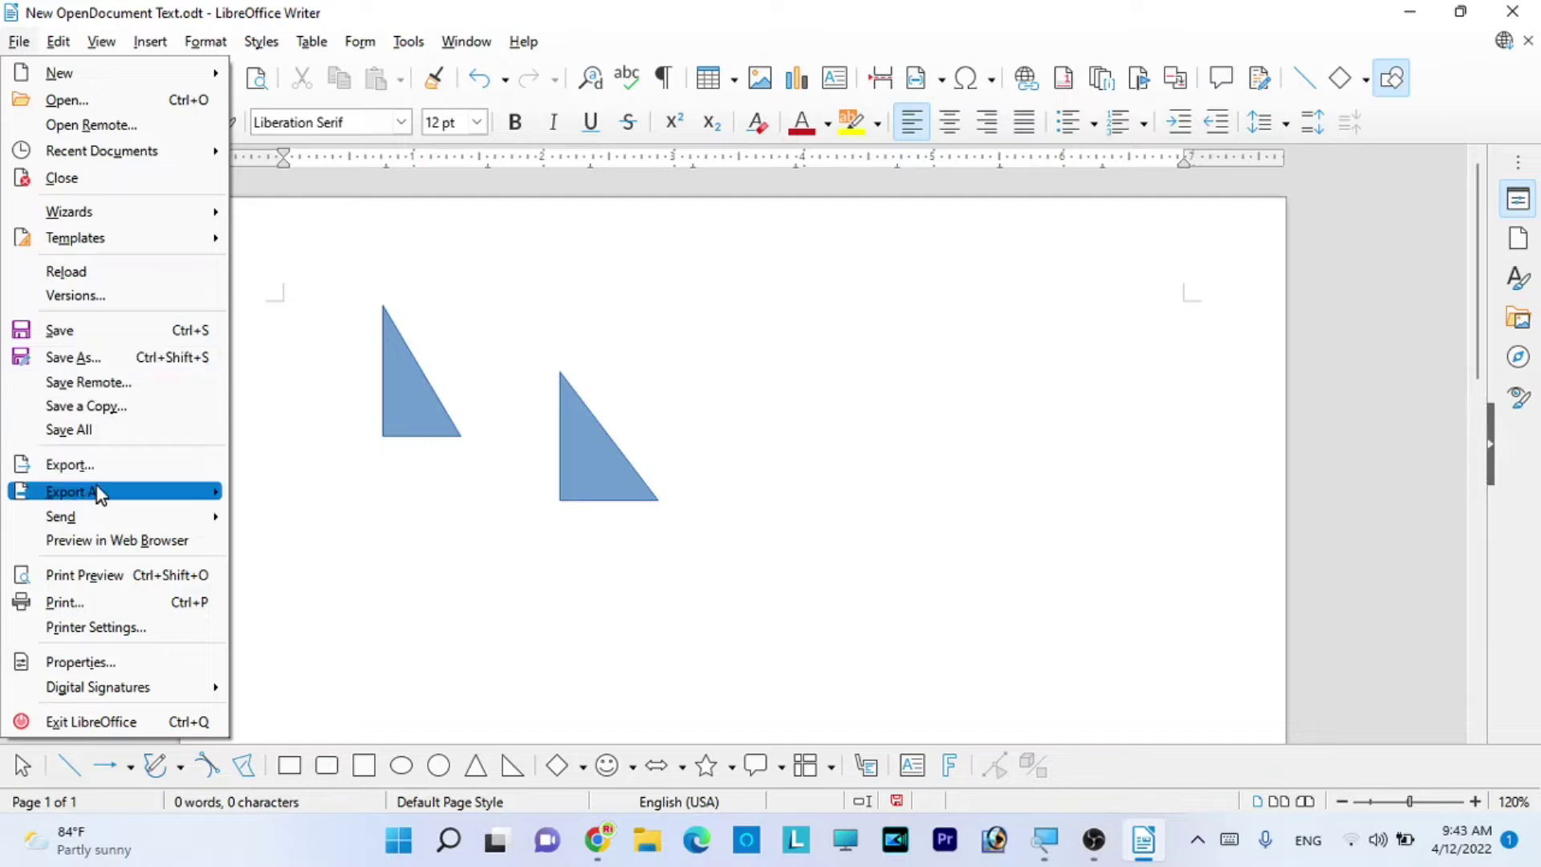
{"action": "mouse_move", "coordinate": [117, 501]}
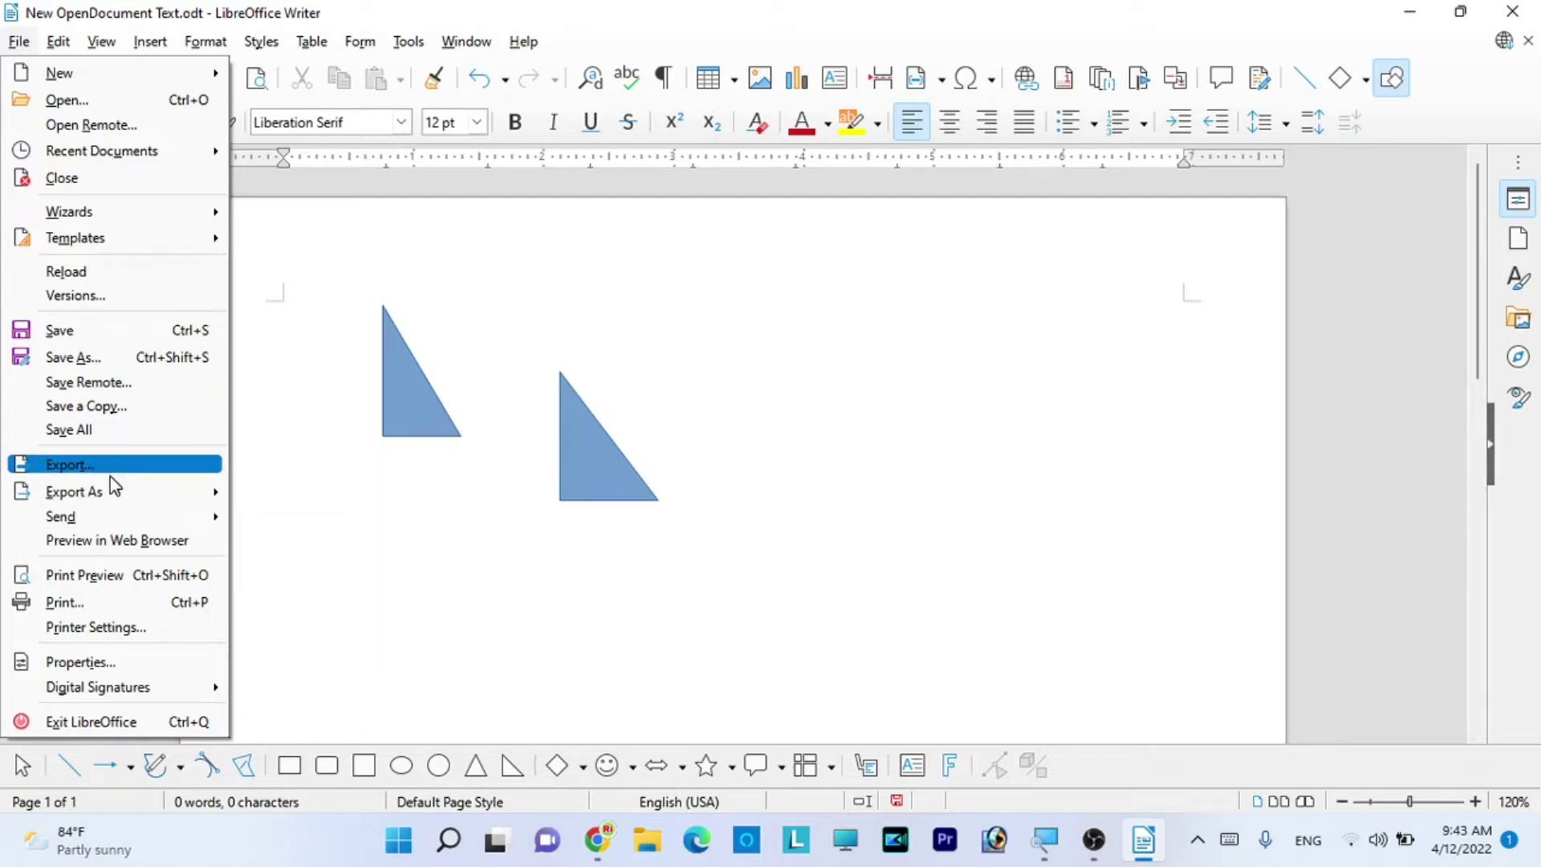
{"action": "left_click", "coordinate": [739, 452]}
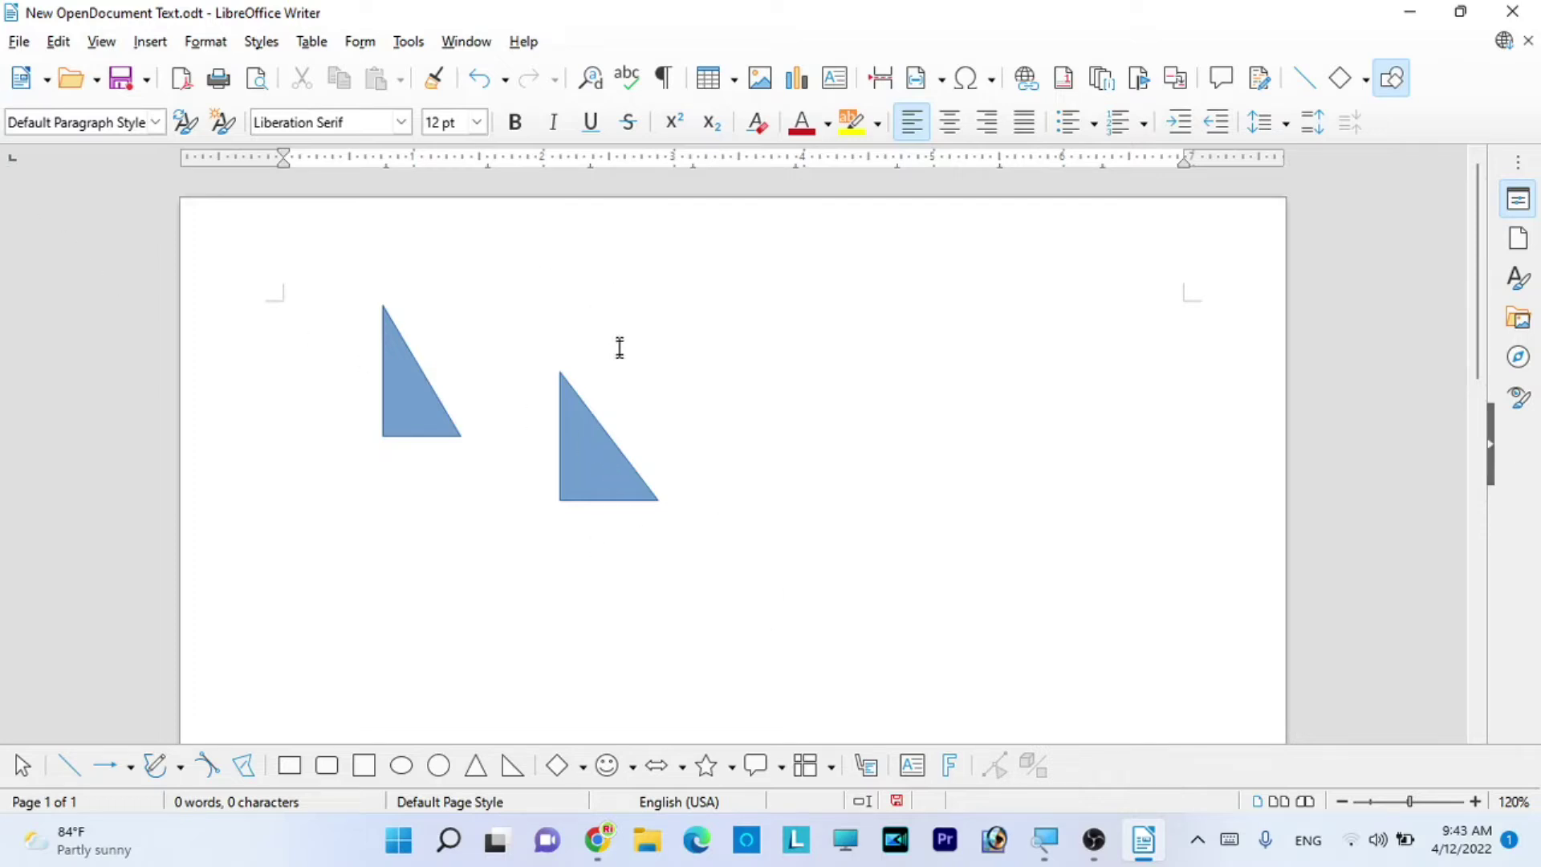
{"action": "left_click", "coordinate": [19, 42]}
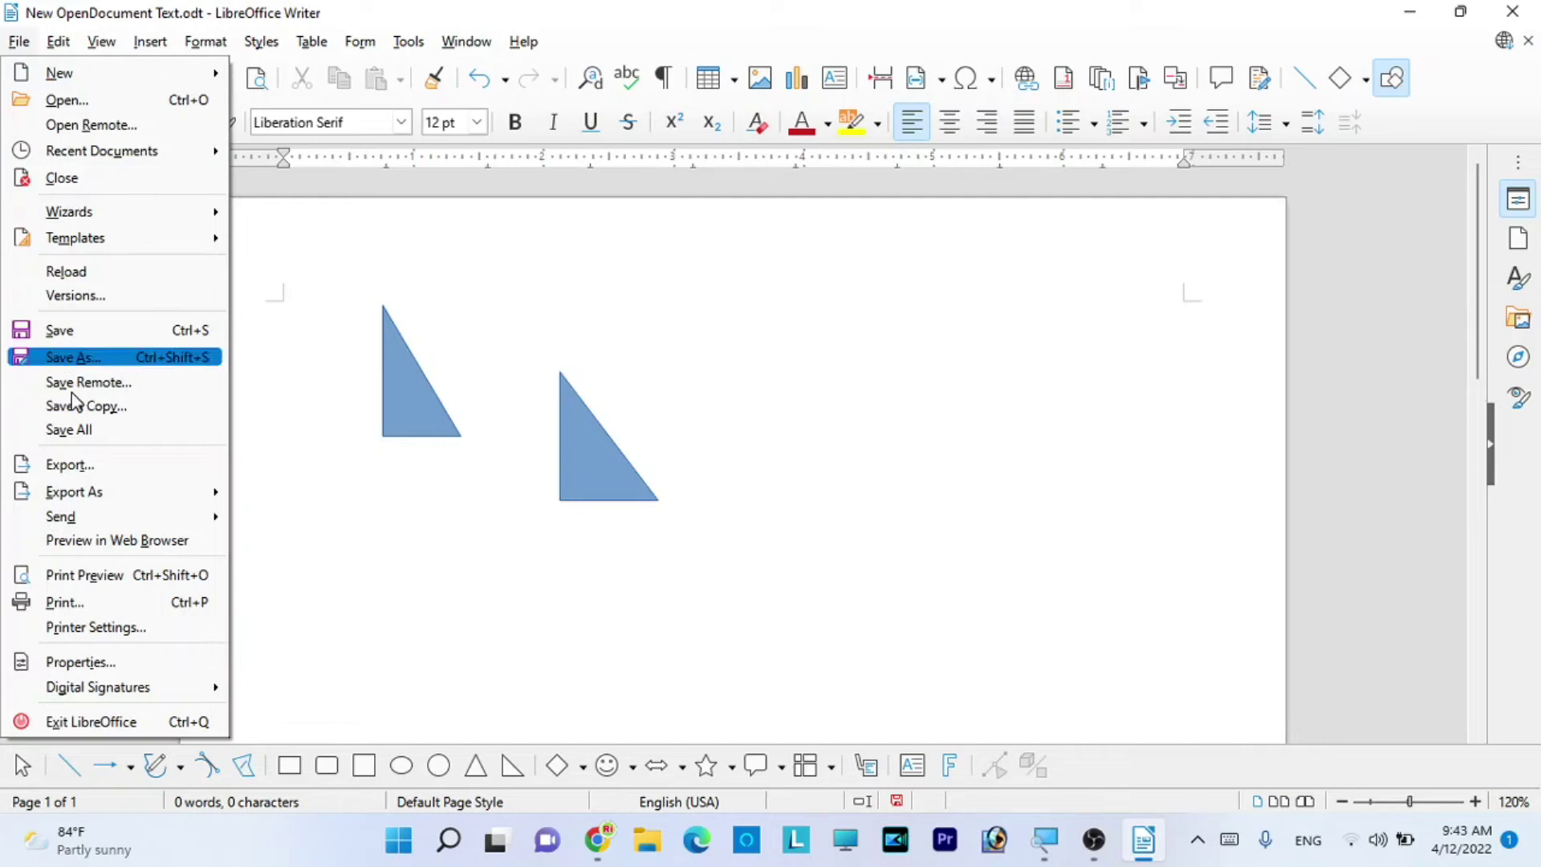
{"action": "mouse_move", "coordinate": [104, 493]}
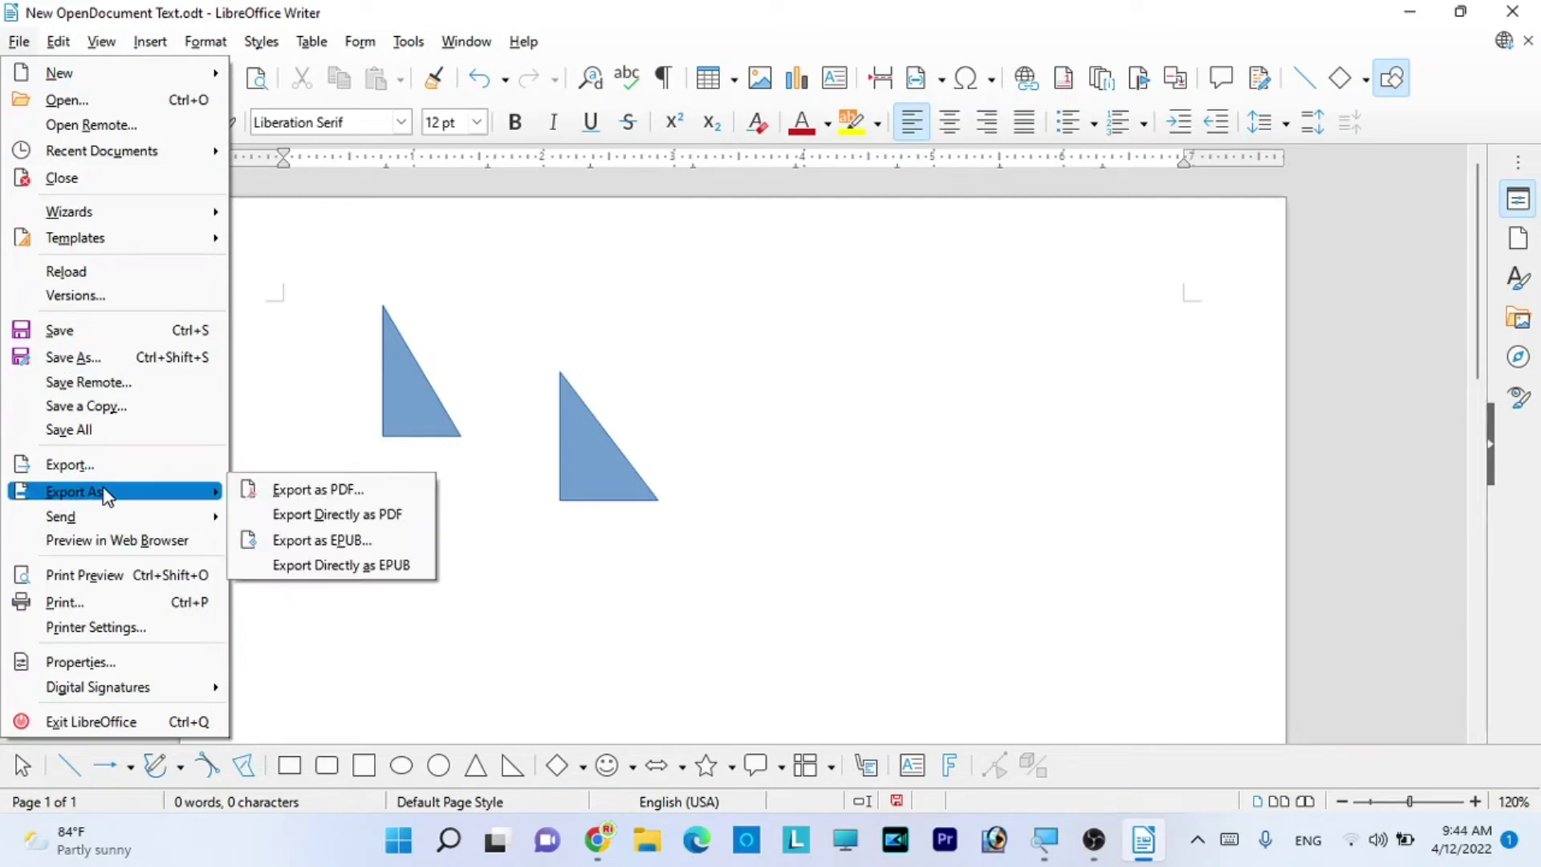
{"action": "left_click", "coordinate": [302, 488]}
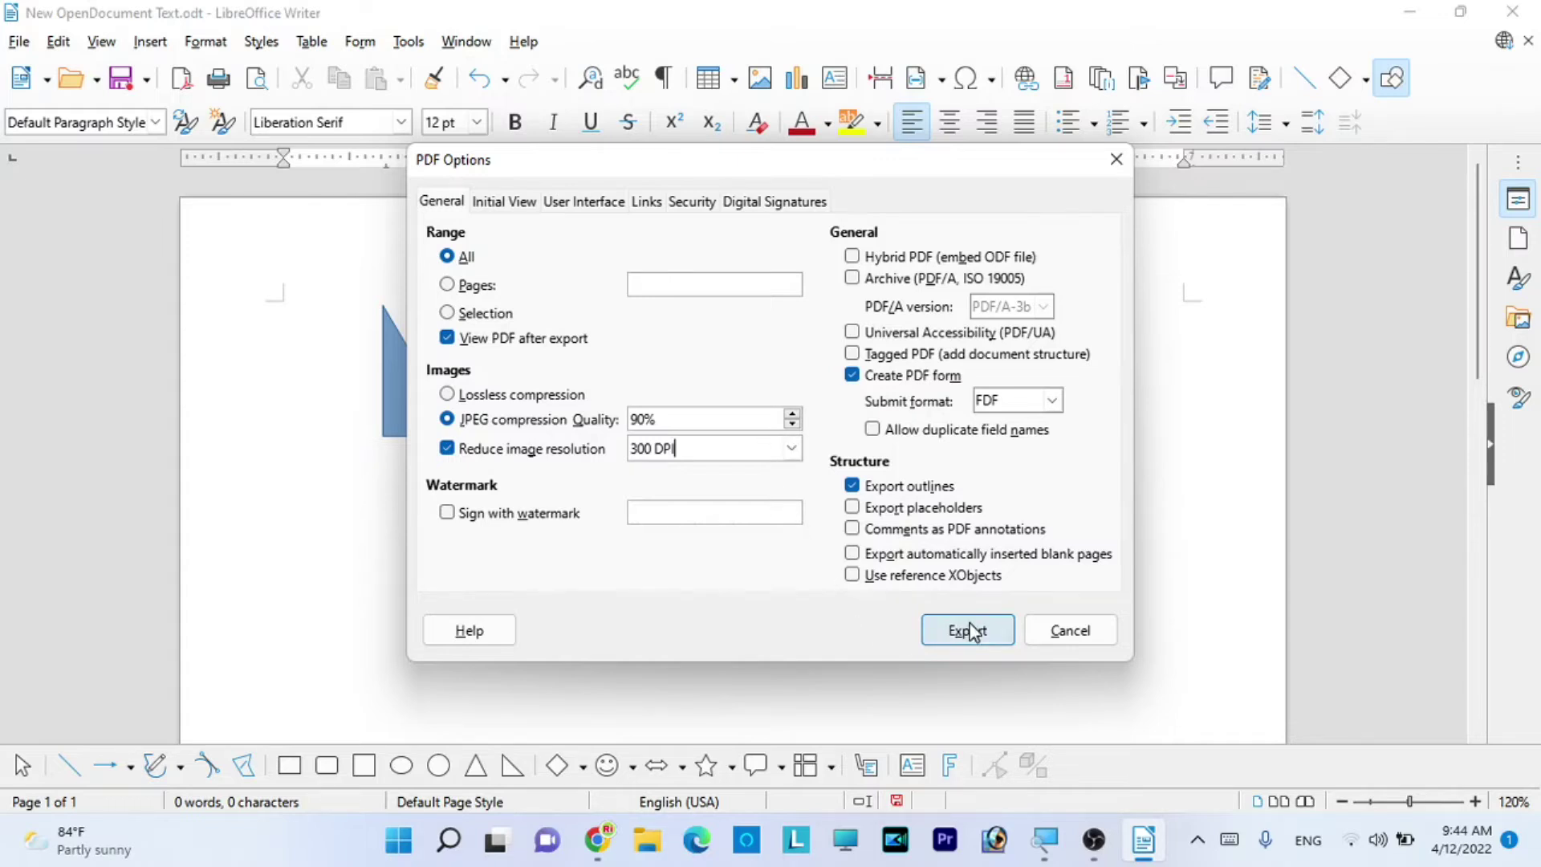
{"action": "left_click", "coordinate": [1103, 630]}
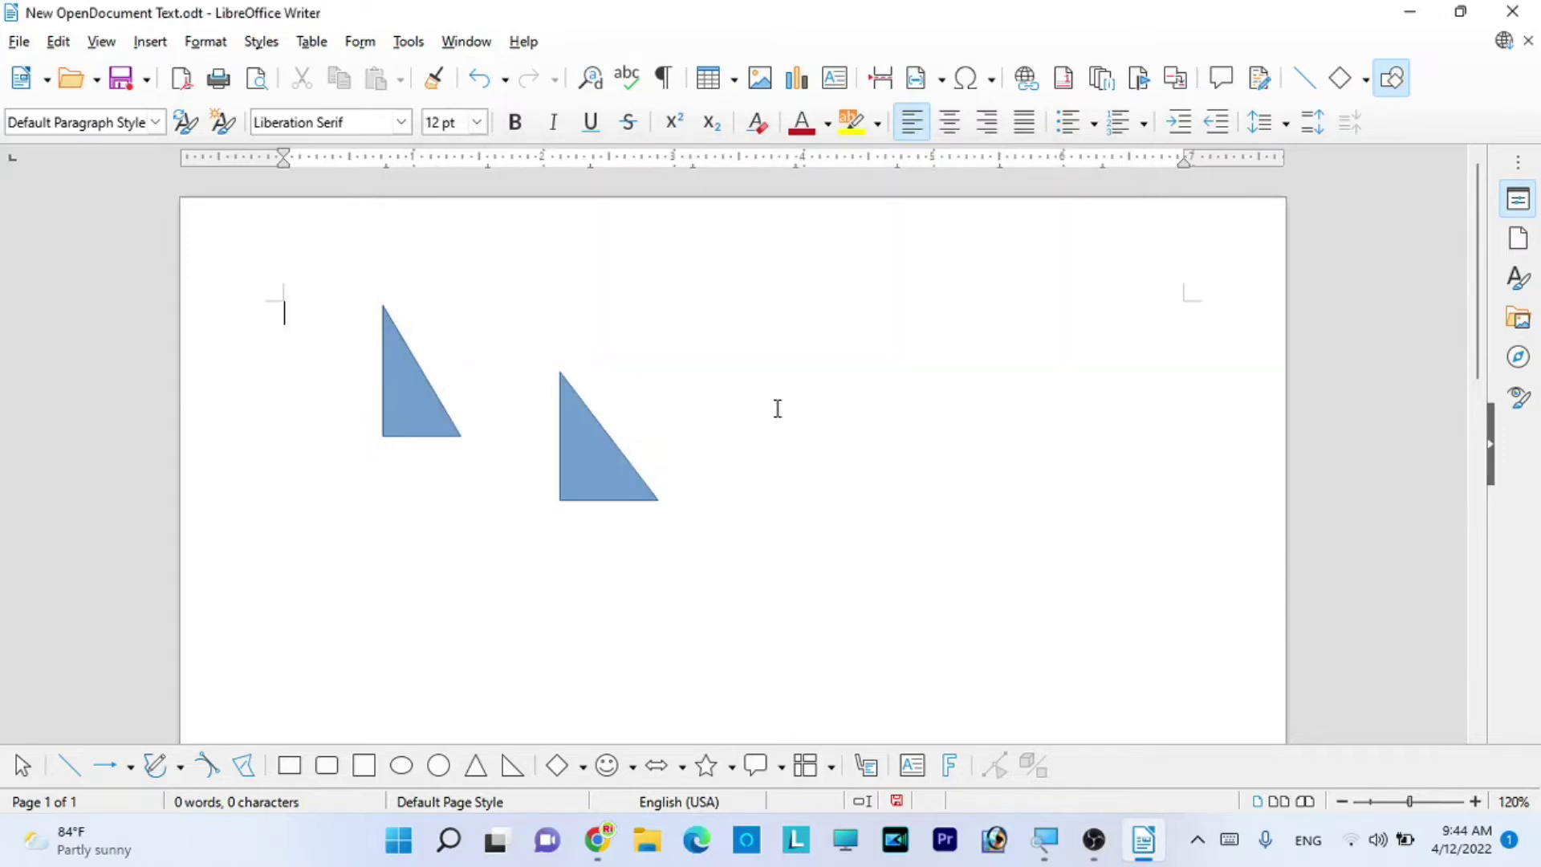
- Examine the print options and page preview for the document and cancel without printing
{"action": "left_click", "coordinate": [18, 41]}
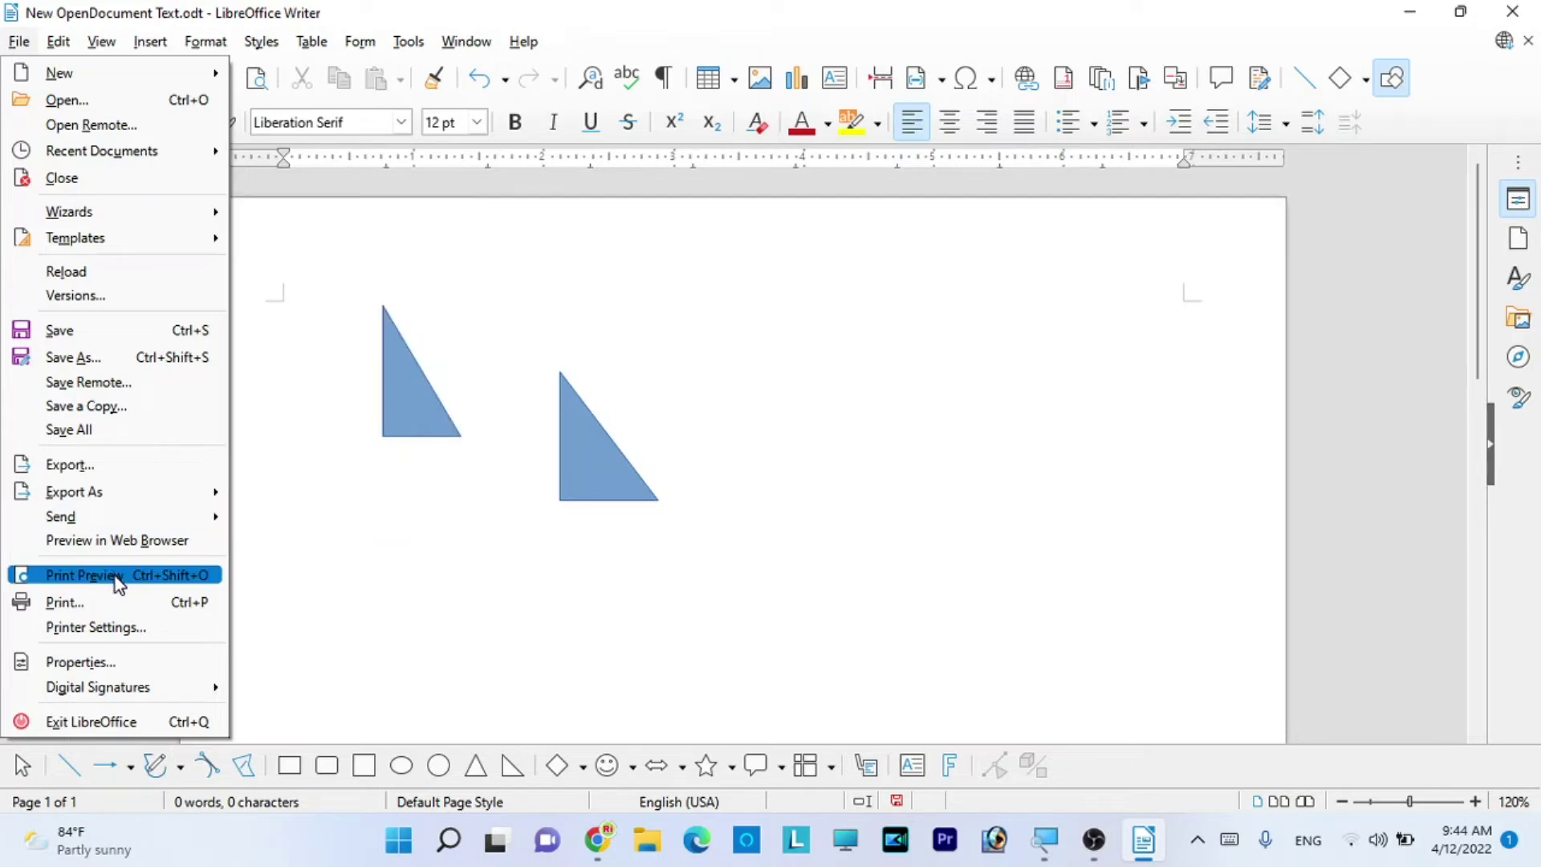
{"action": "left_click", "coordinate": [640, 557]}
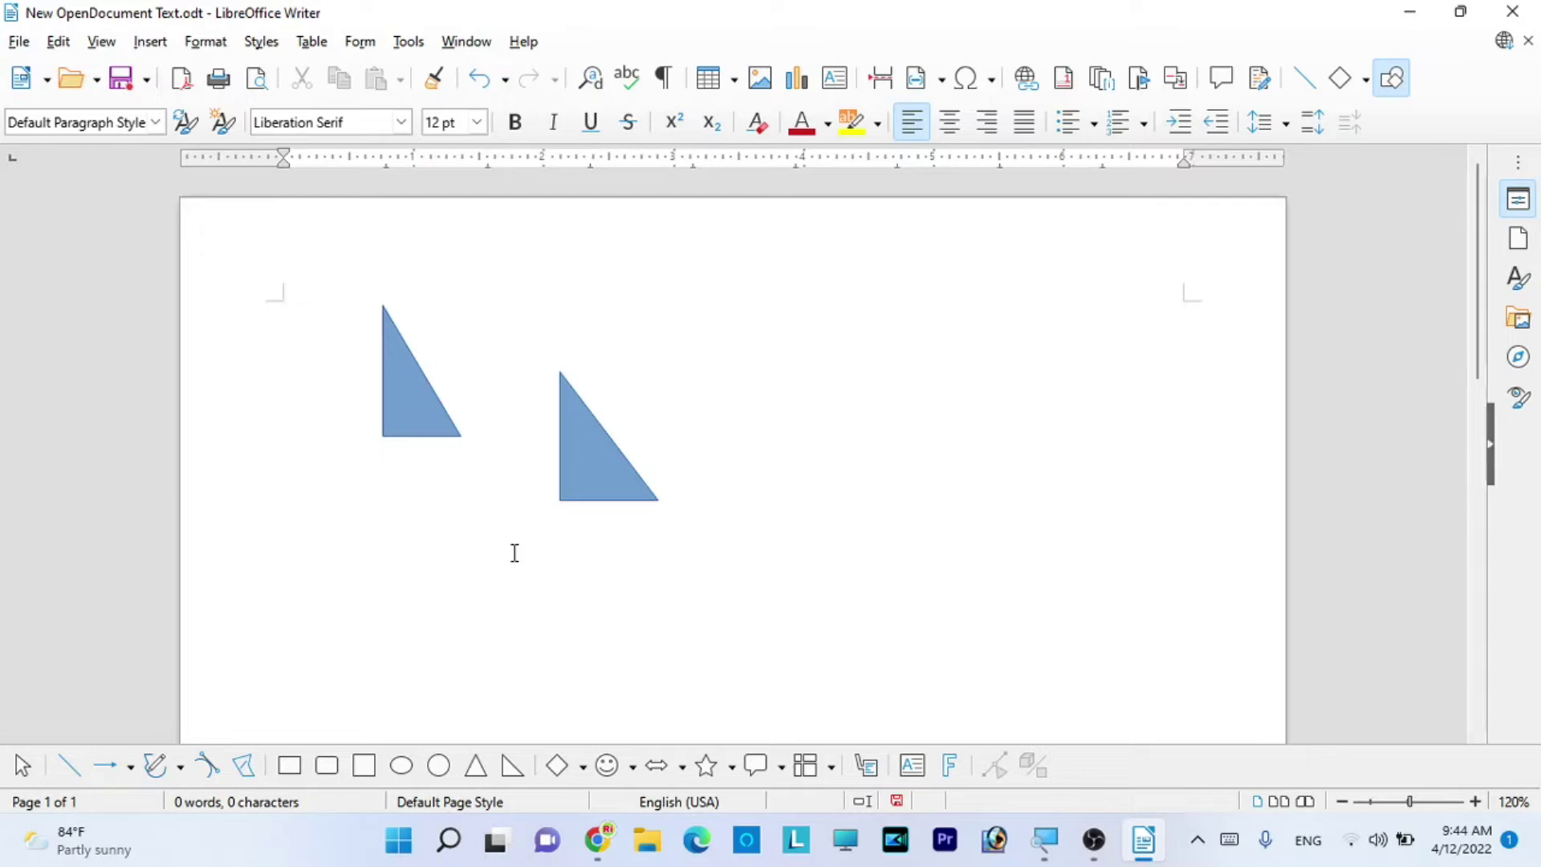
{"action": "key", "text": "ctrl+p"}
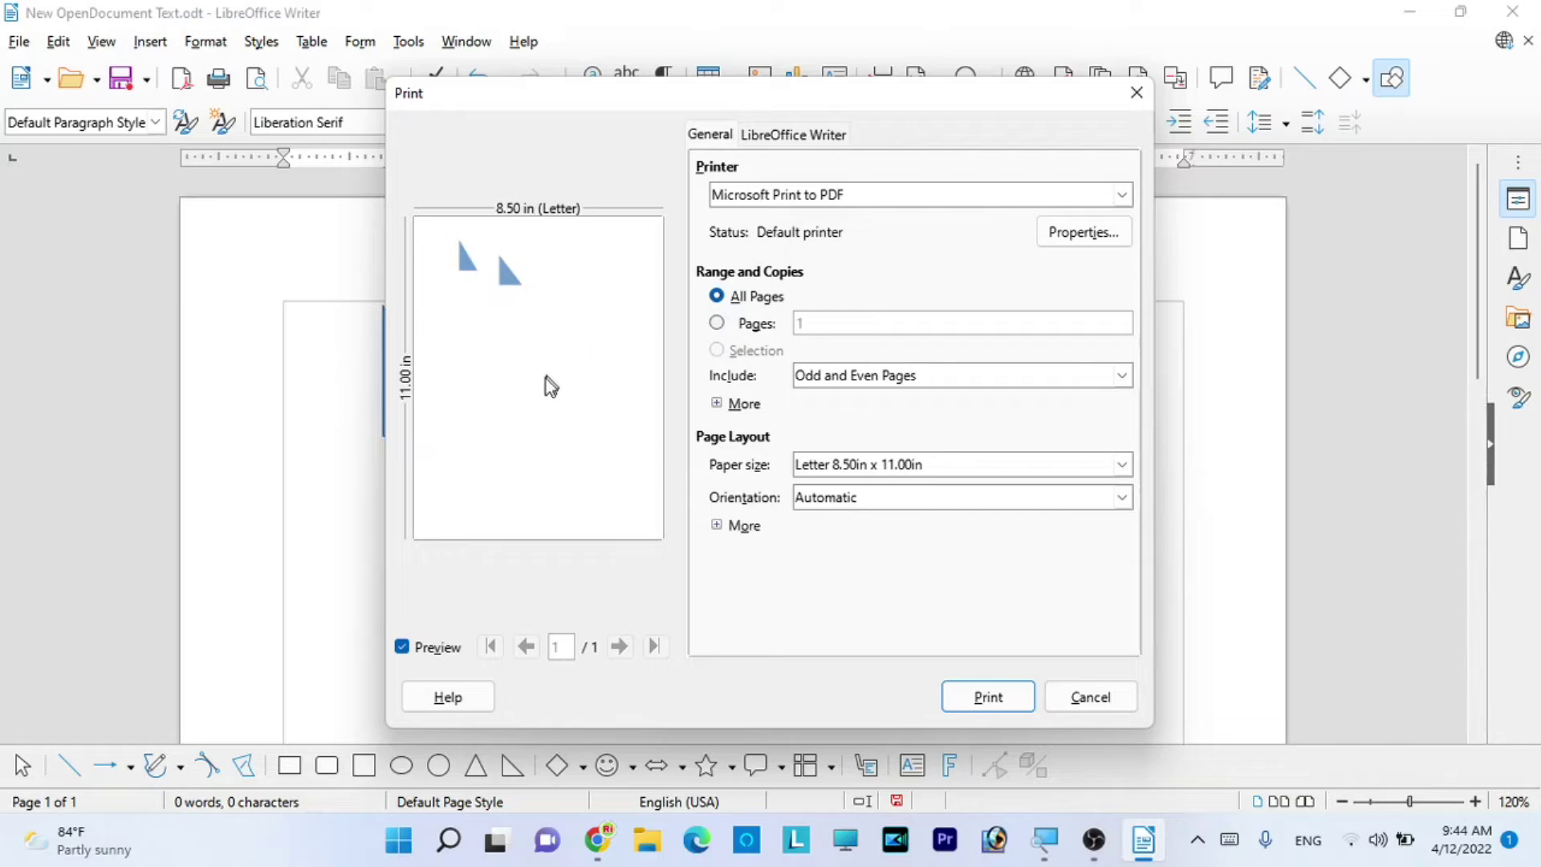
{"action": "left_click", "coordinate": [1096, 700]}
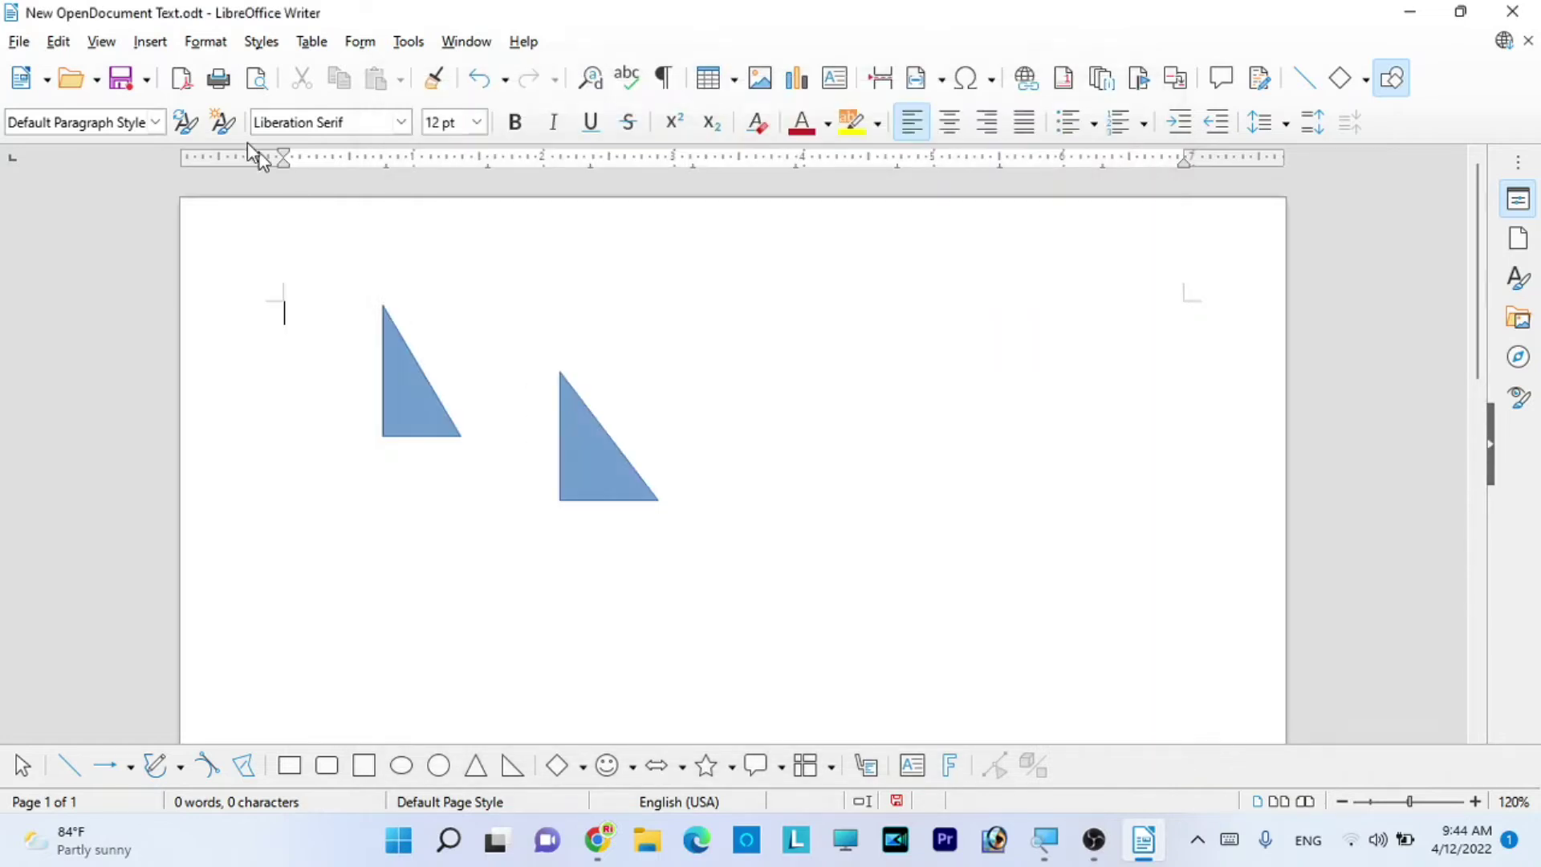
- Review the available printers and the Microsoft Print to PDF orientation choices in the printer settings, and cancel without applying changes
{"action": "left_click", "coordinate": [34, 40]}
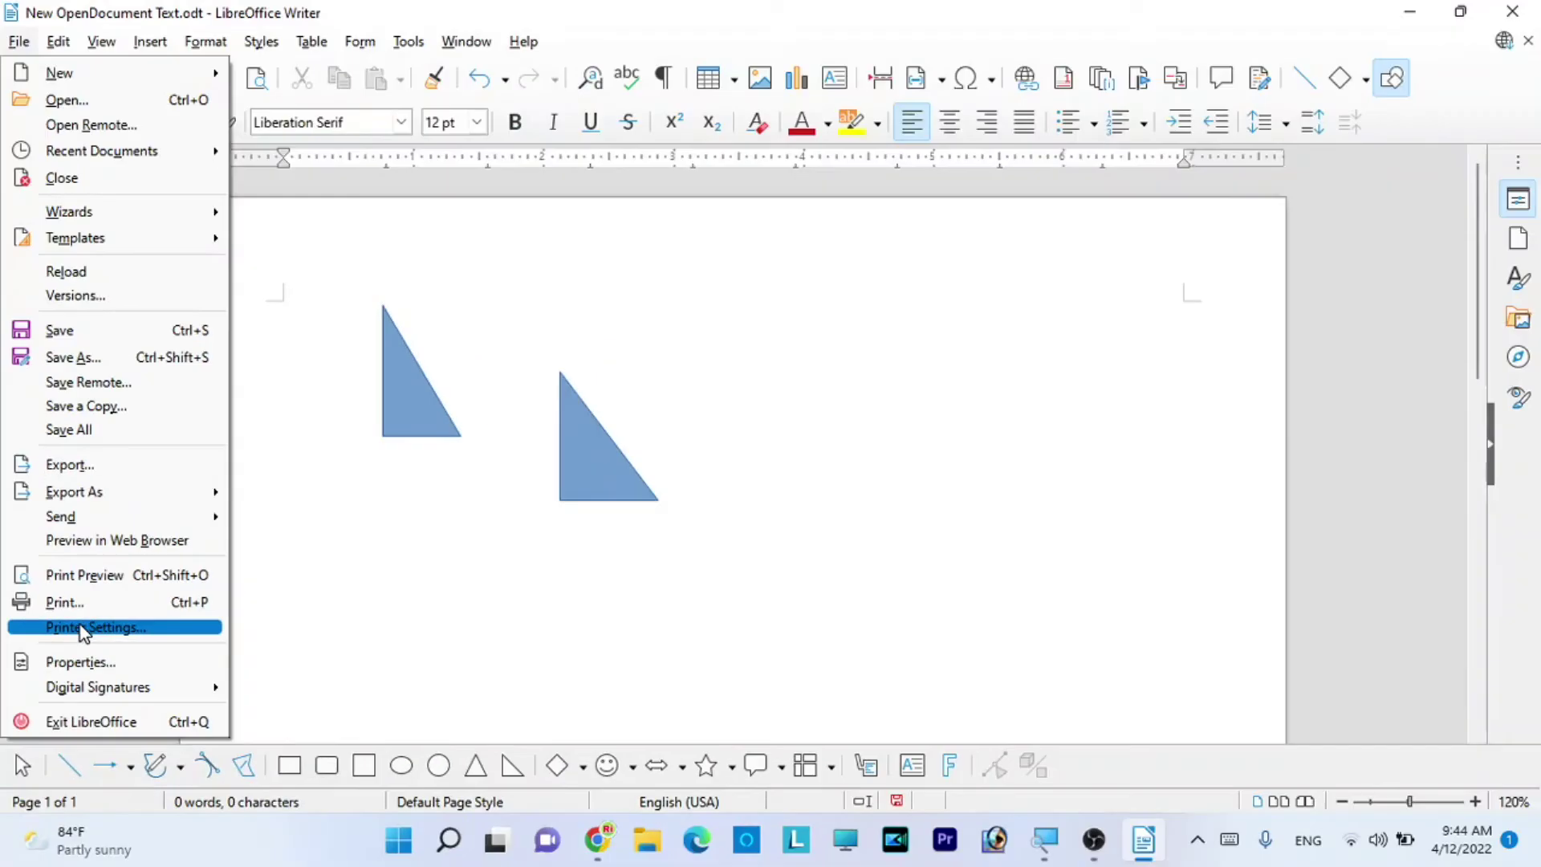
{"action": "left_click", "coordinate": [83, 628]}
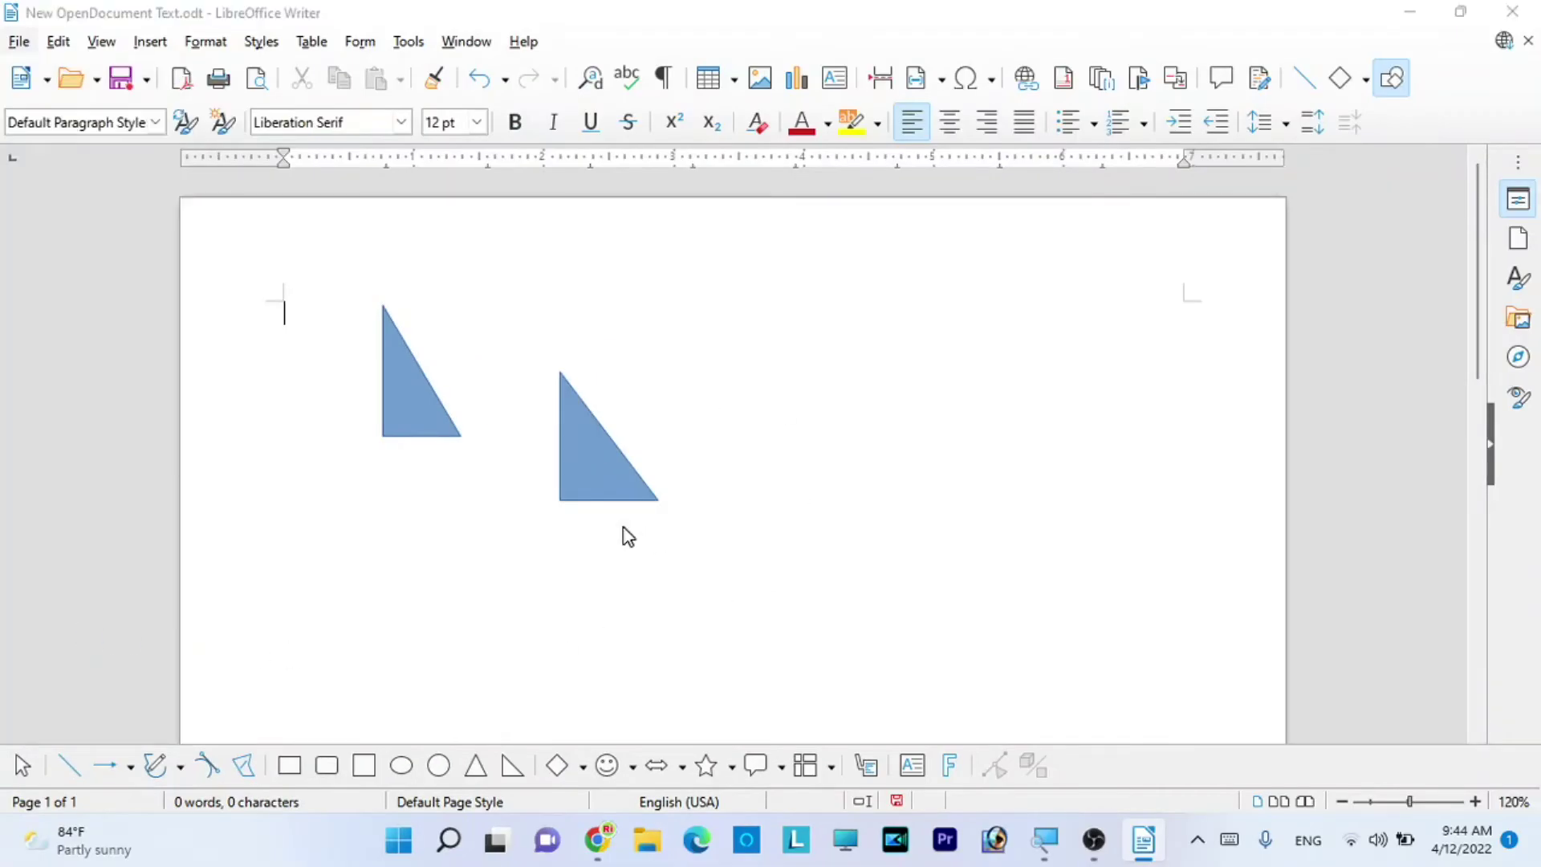
{"action": "left_click", "coordinate": [782, 353]}
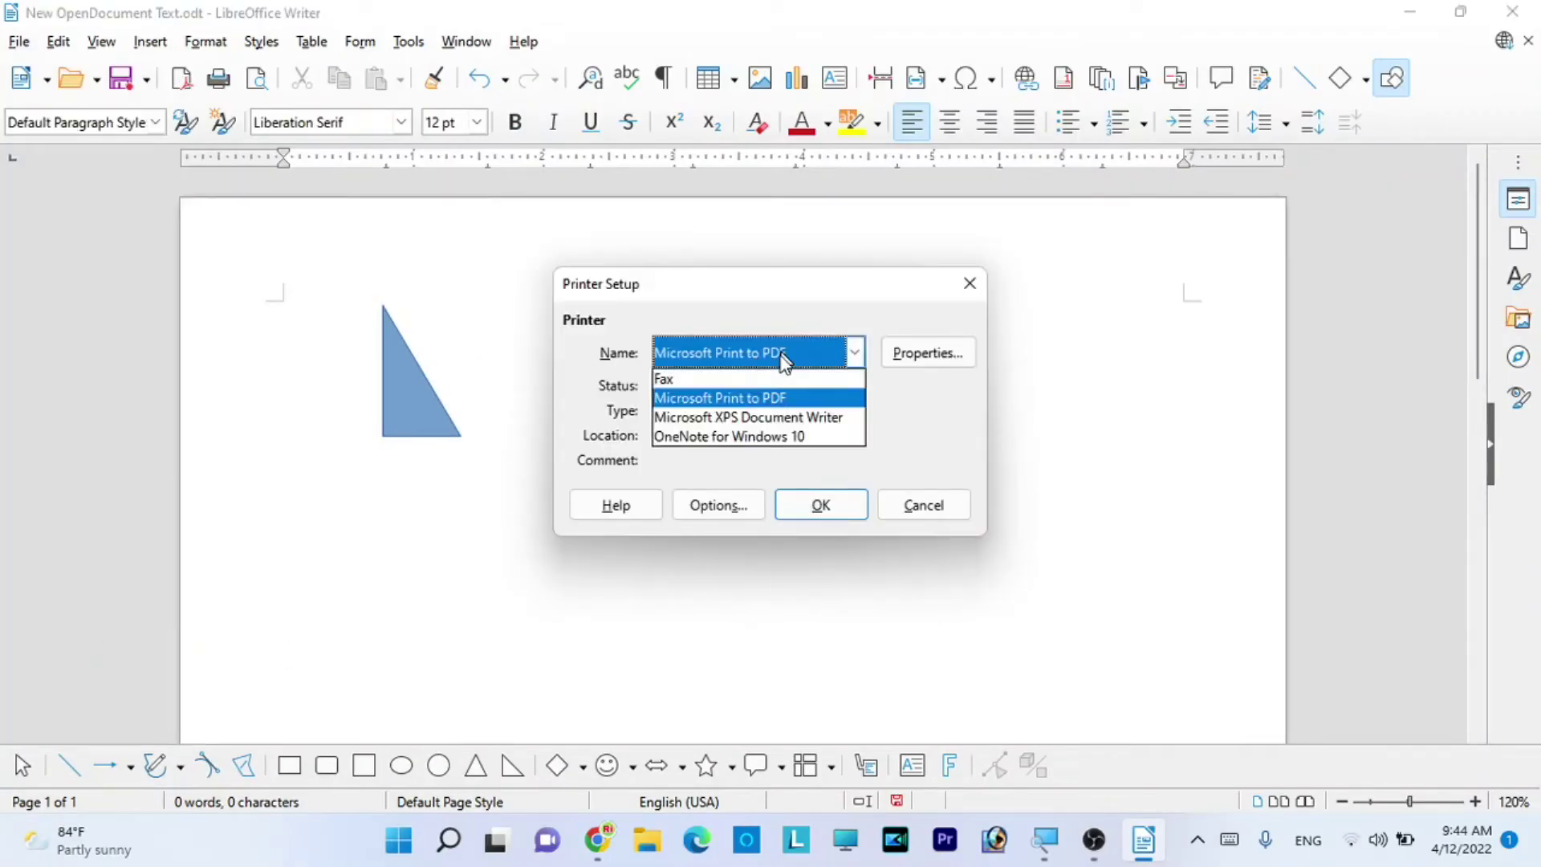
{"action": "left_click", "coordinate": [925, 396]}
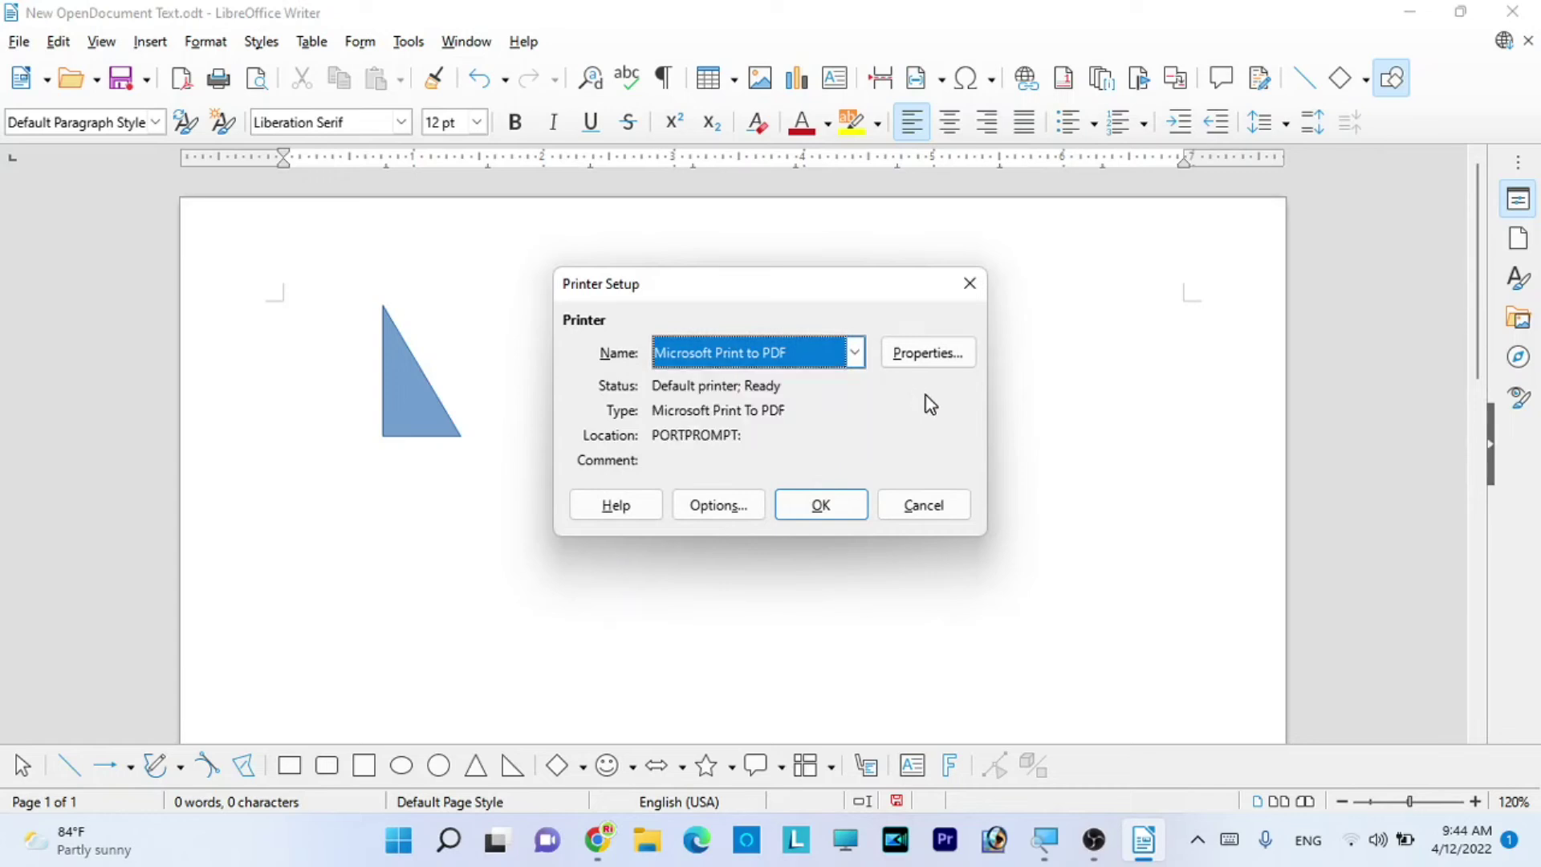
{"action": "left_click", "coordinate": [928, 361]}
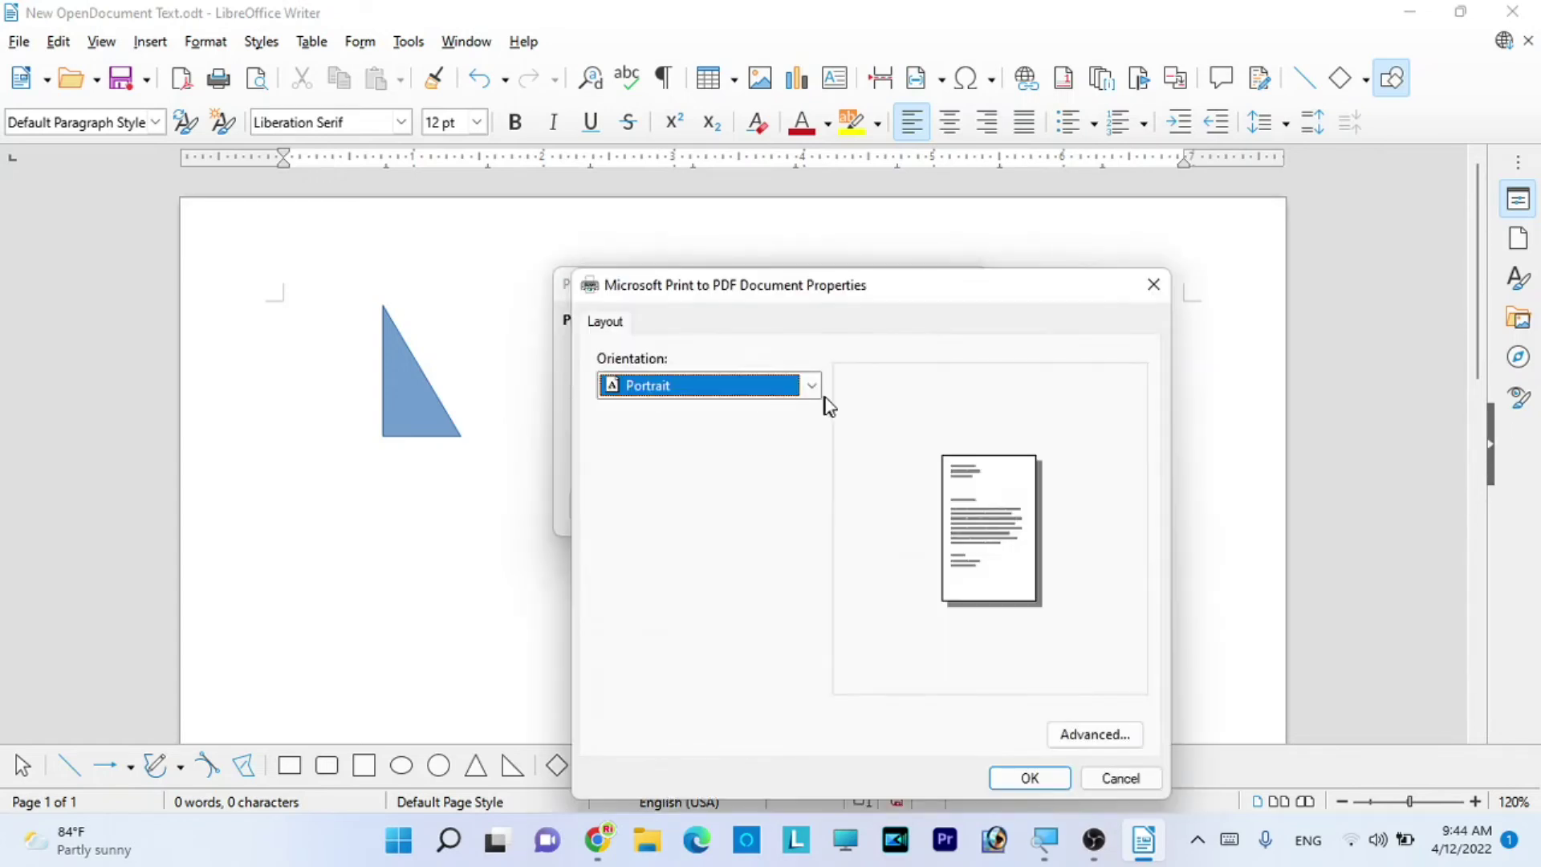
{"action": "left_click", "coordinate": [718, 385]}
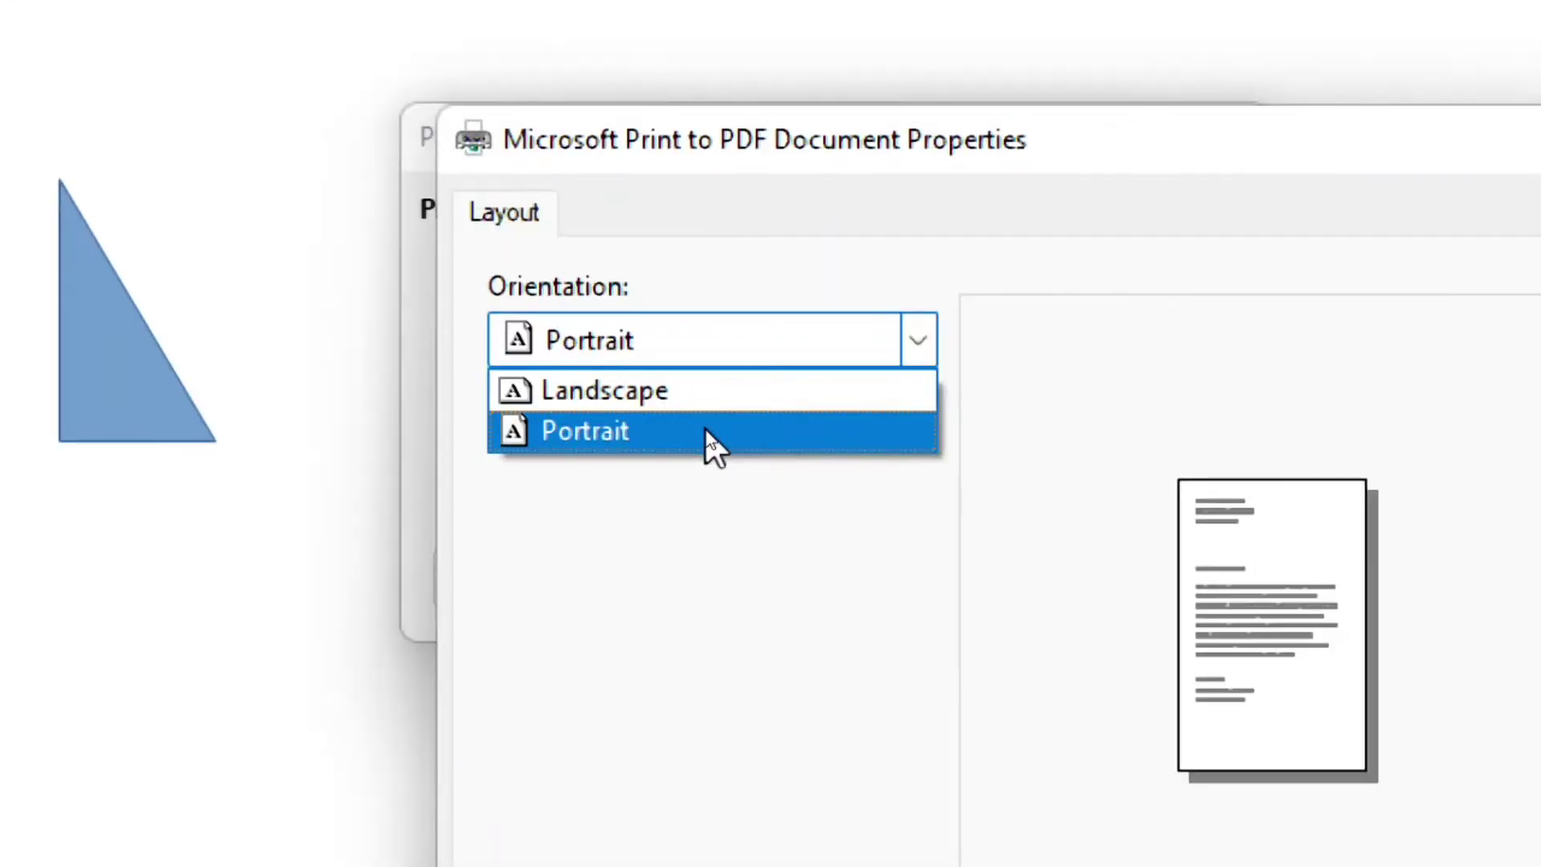
{"action": "left_click", "coordinate": [711, 442]}
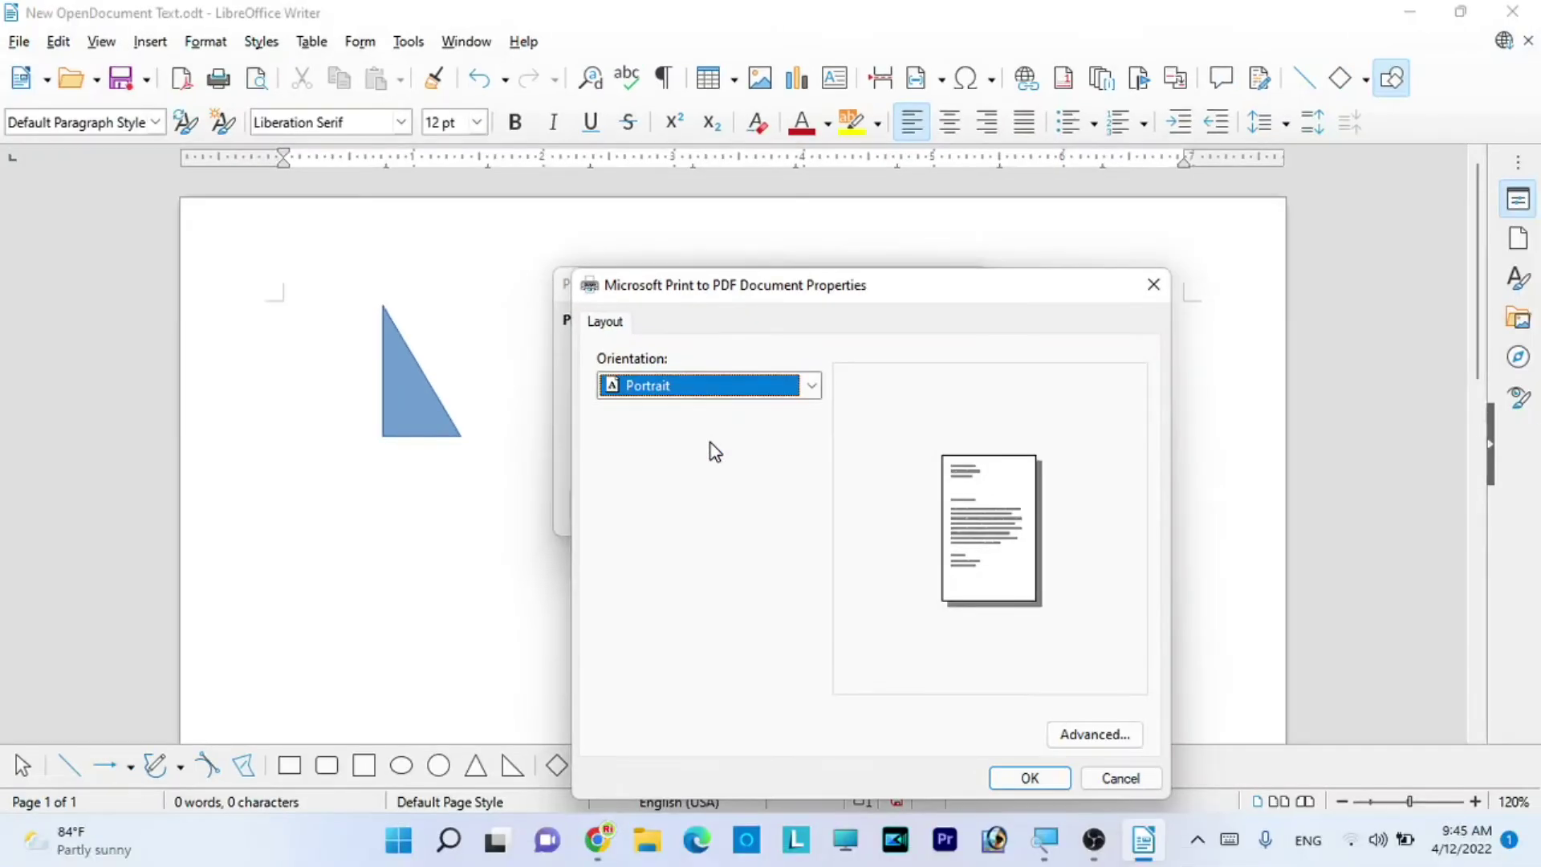
{"action": "left_click", "coordinate": [1152, 777]}
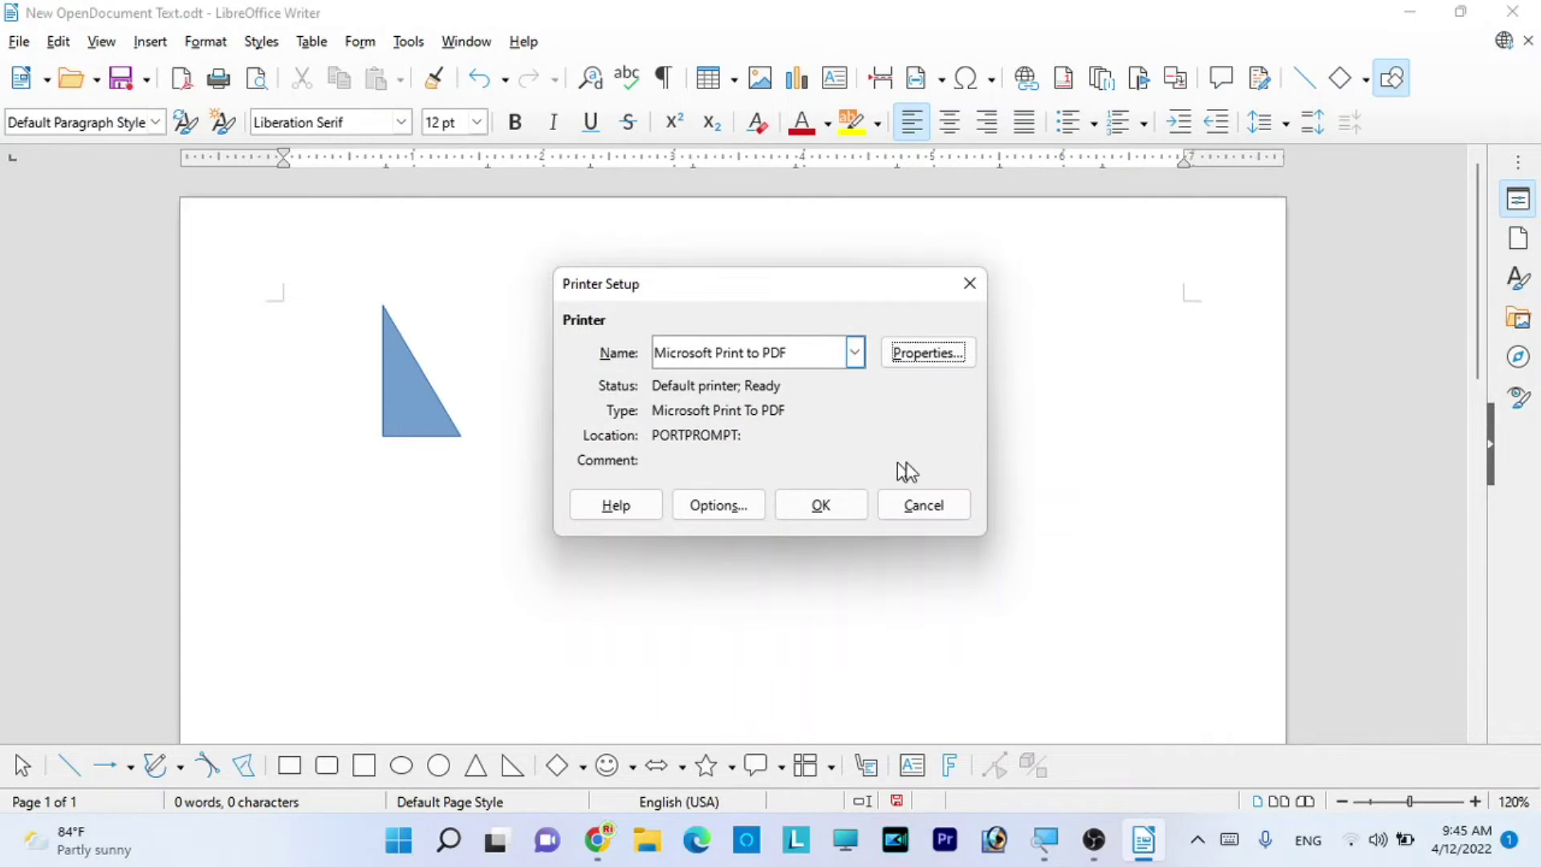
{"action": "left_click", "coordinate": [900, 513]}
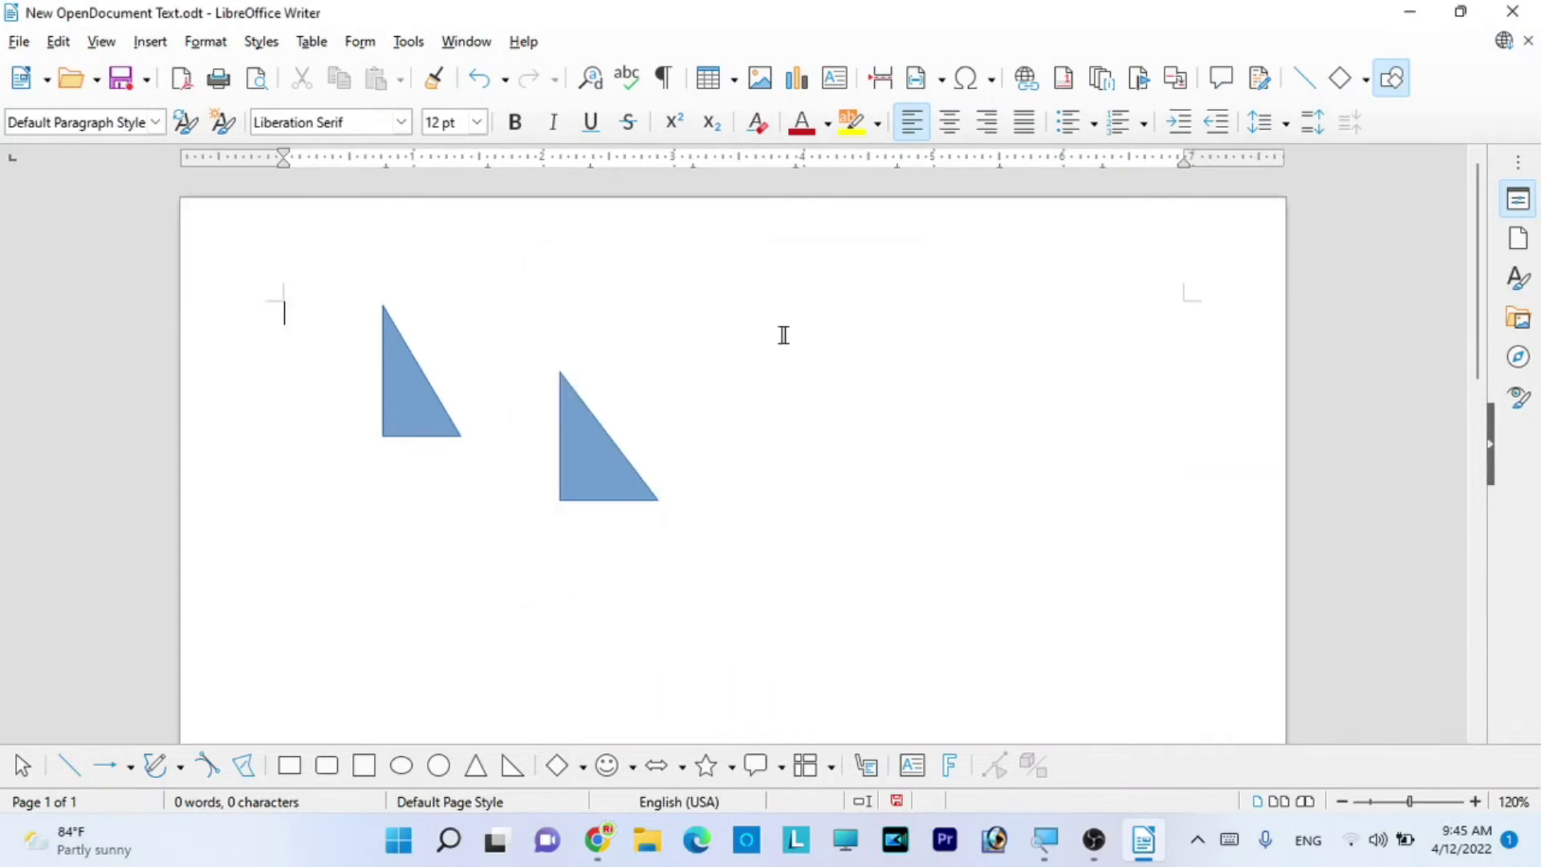
{"action": "left_click", "coordinate": [19, 41]}
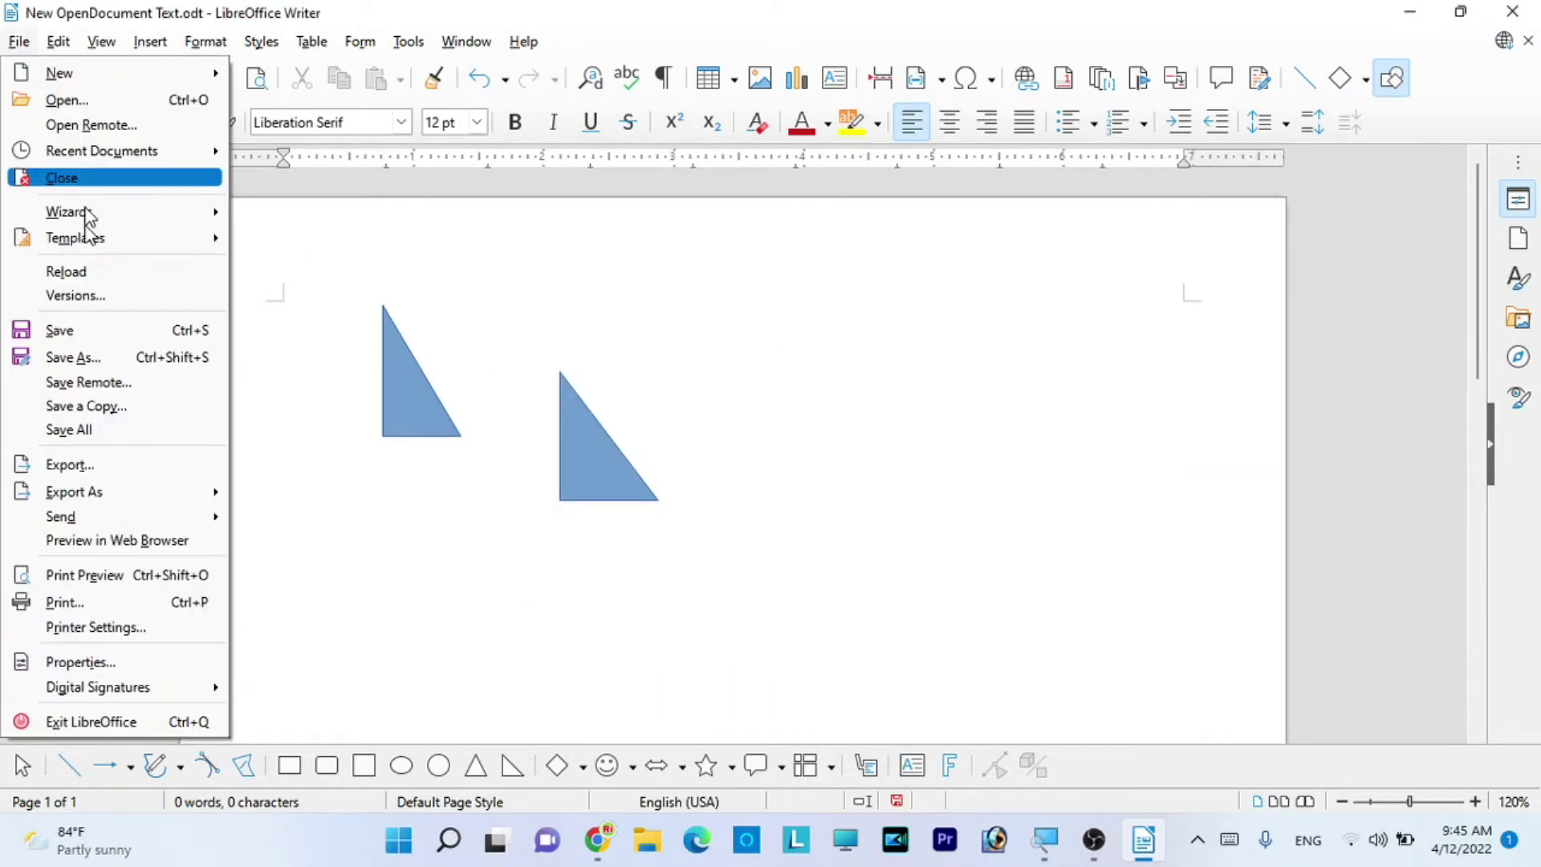
{"action": "left_click", "coordinate": [474, 674]}
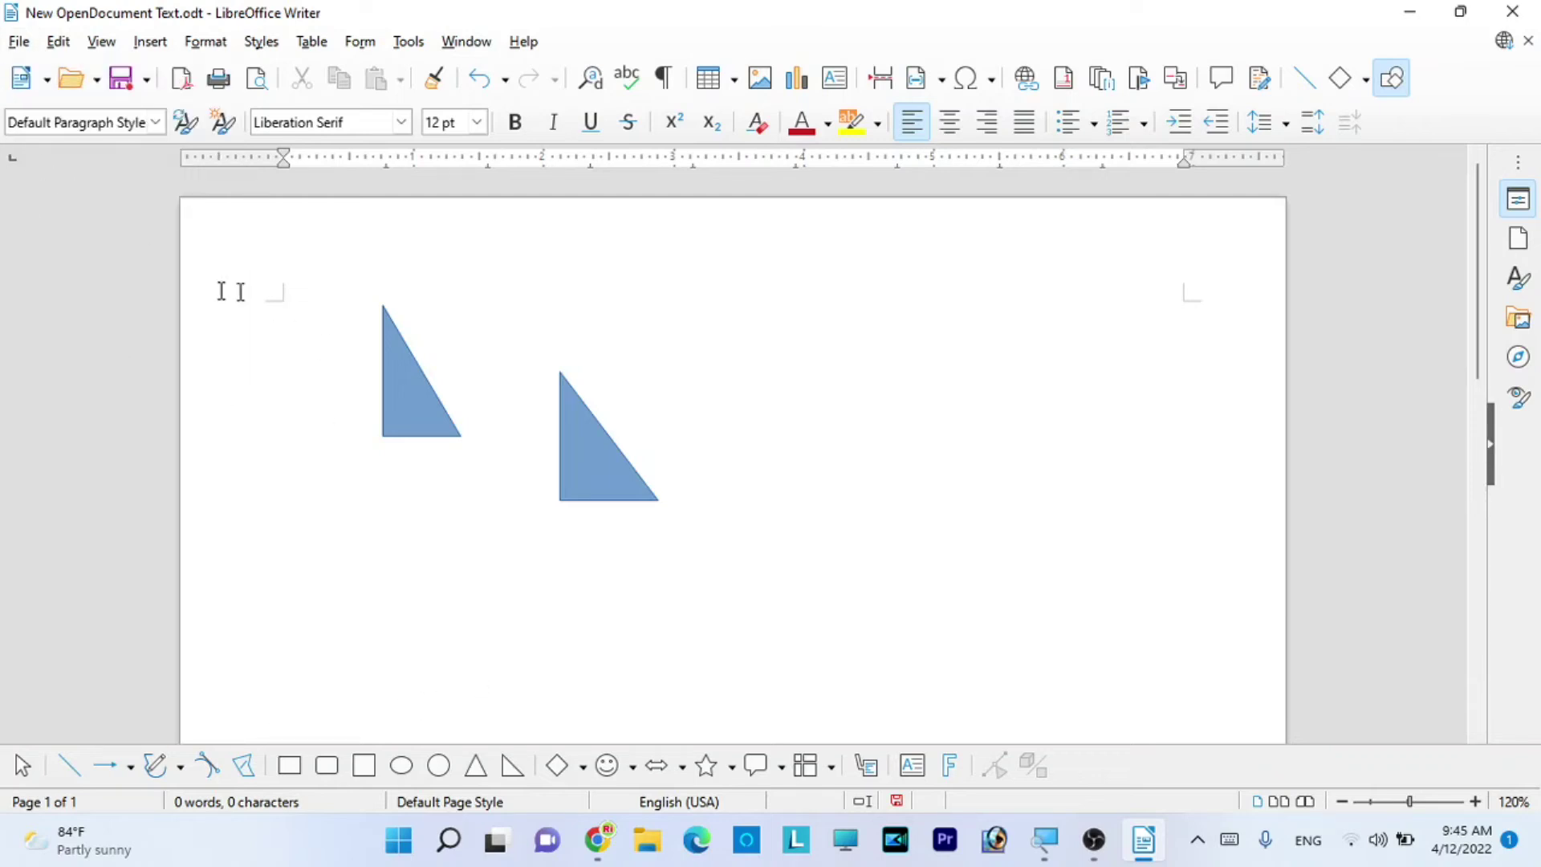
{"action": "left_click", "coordinate": [20, 44]}
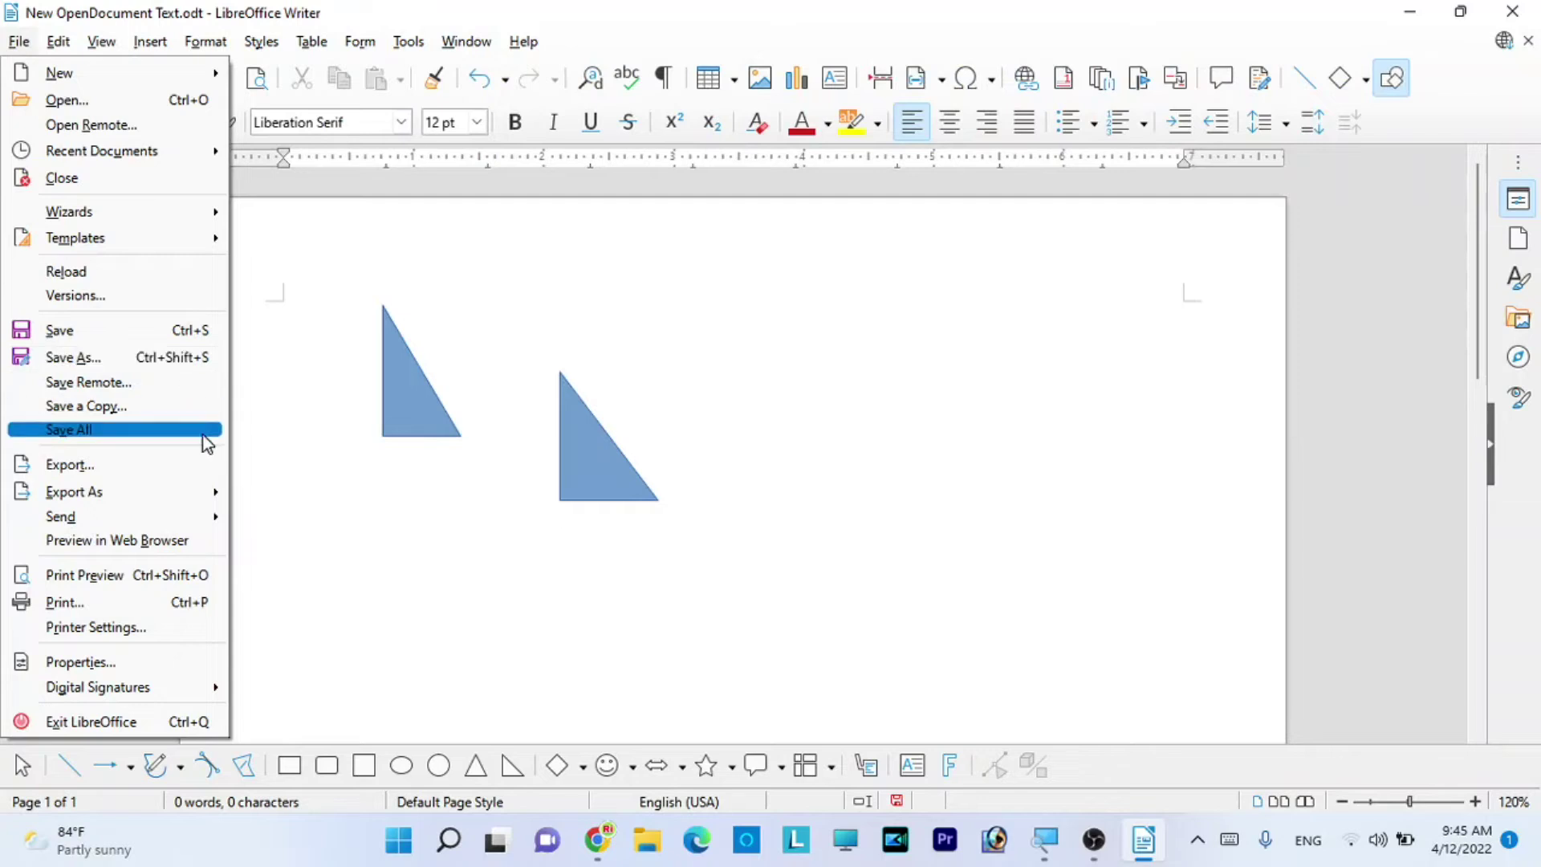
{"action": "left_click", "coordinate": [449, 775]}
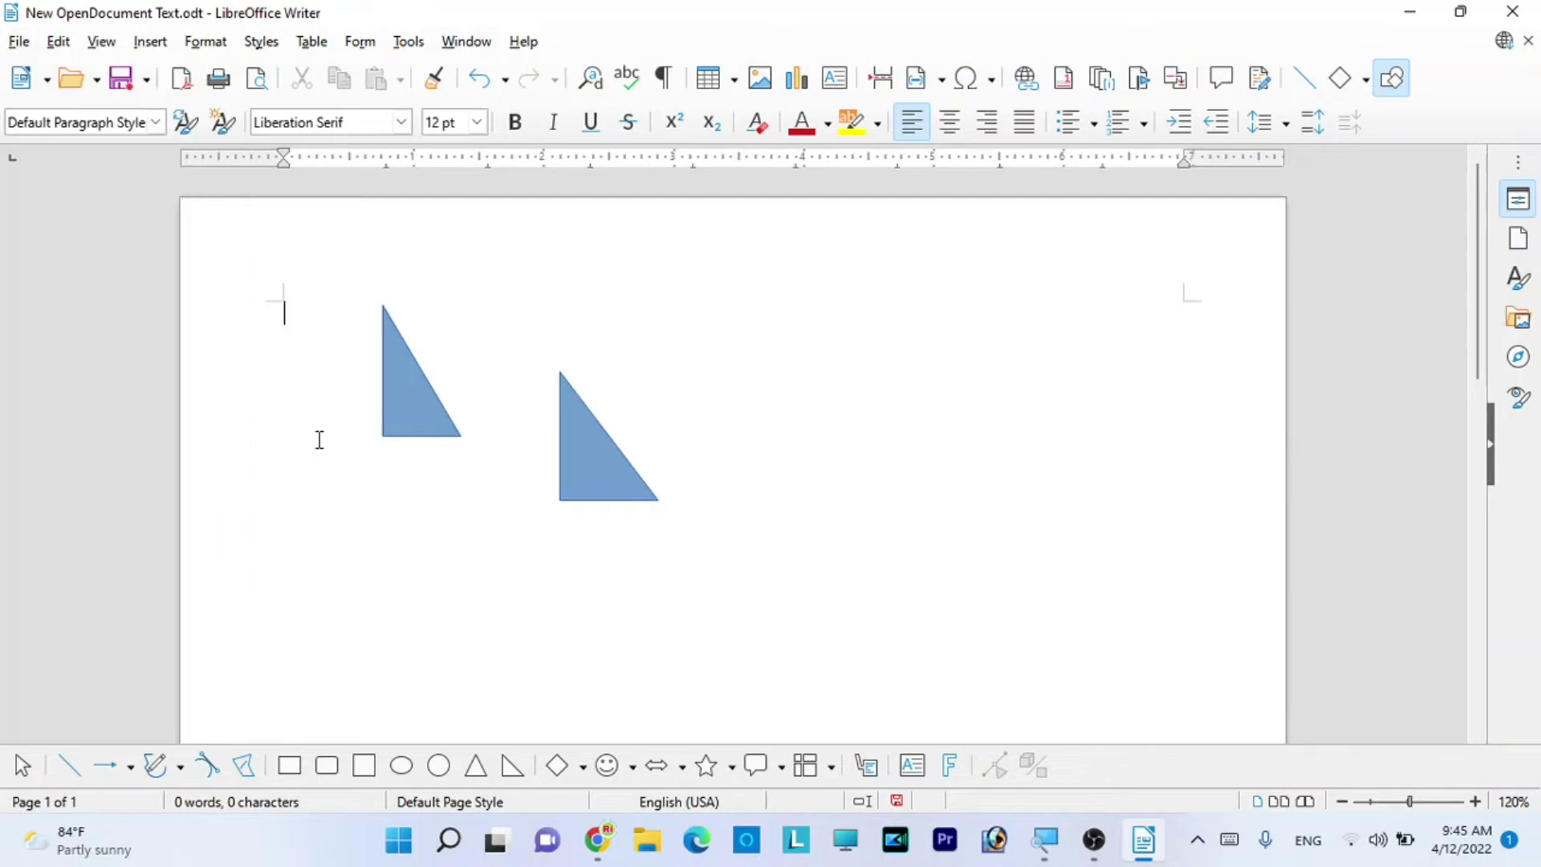
{"action": "left_click", "coordinate": [19, 41]}
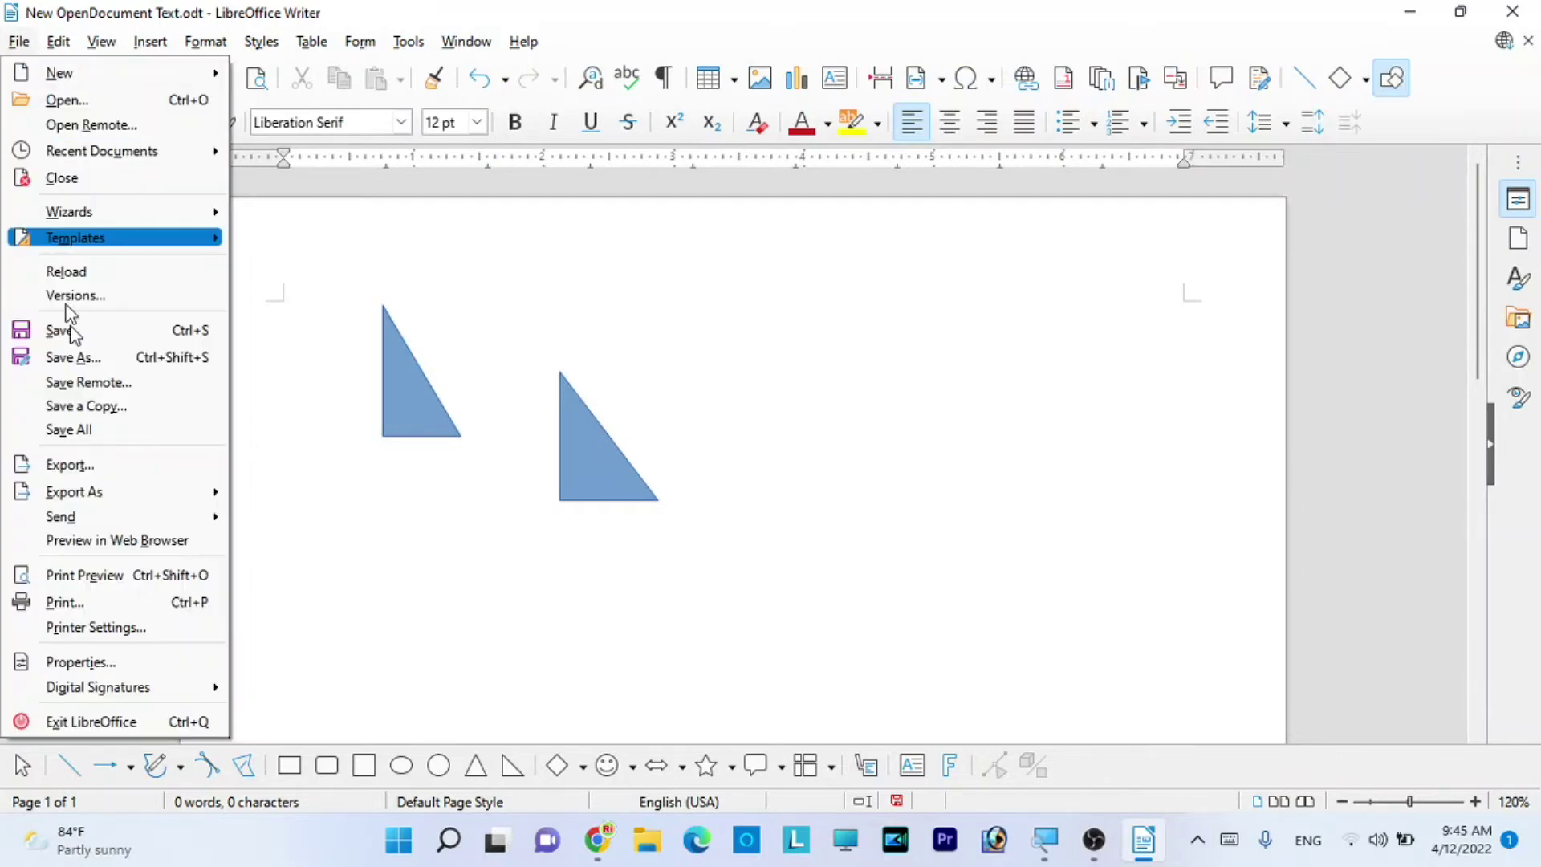
{"action": "left_click", "coordinate": [306, 546]}
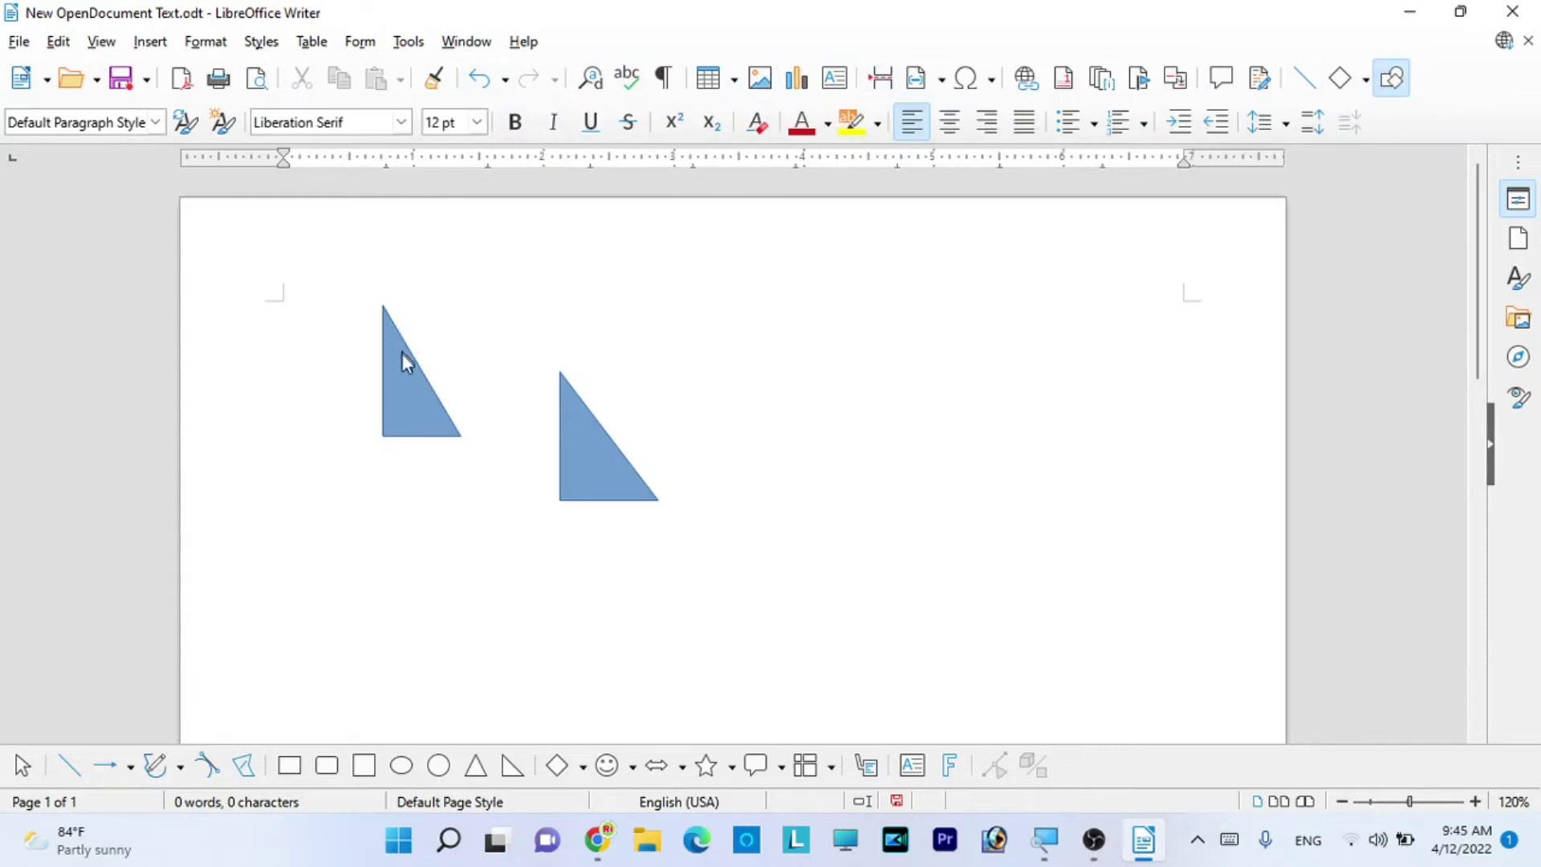
- Delete both right triangles from the page
{"action": "left_click", "coordinate": [407, 382]}
{"action": "key", "text": "Delete"}
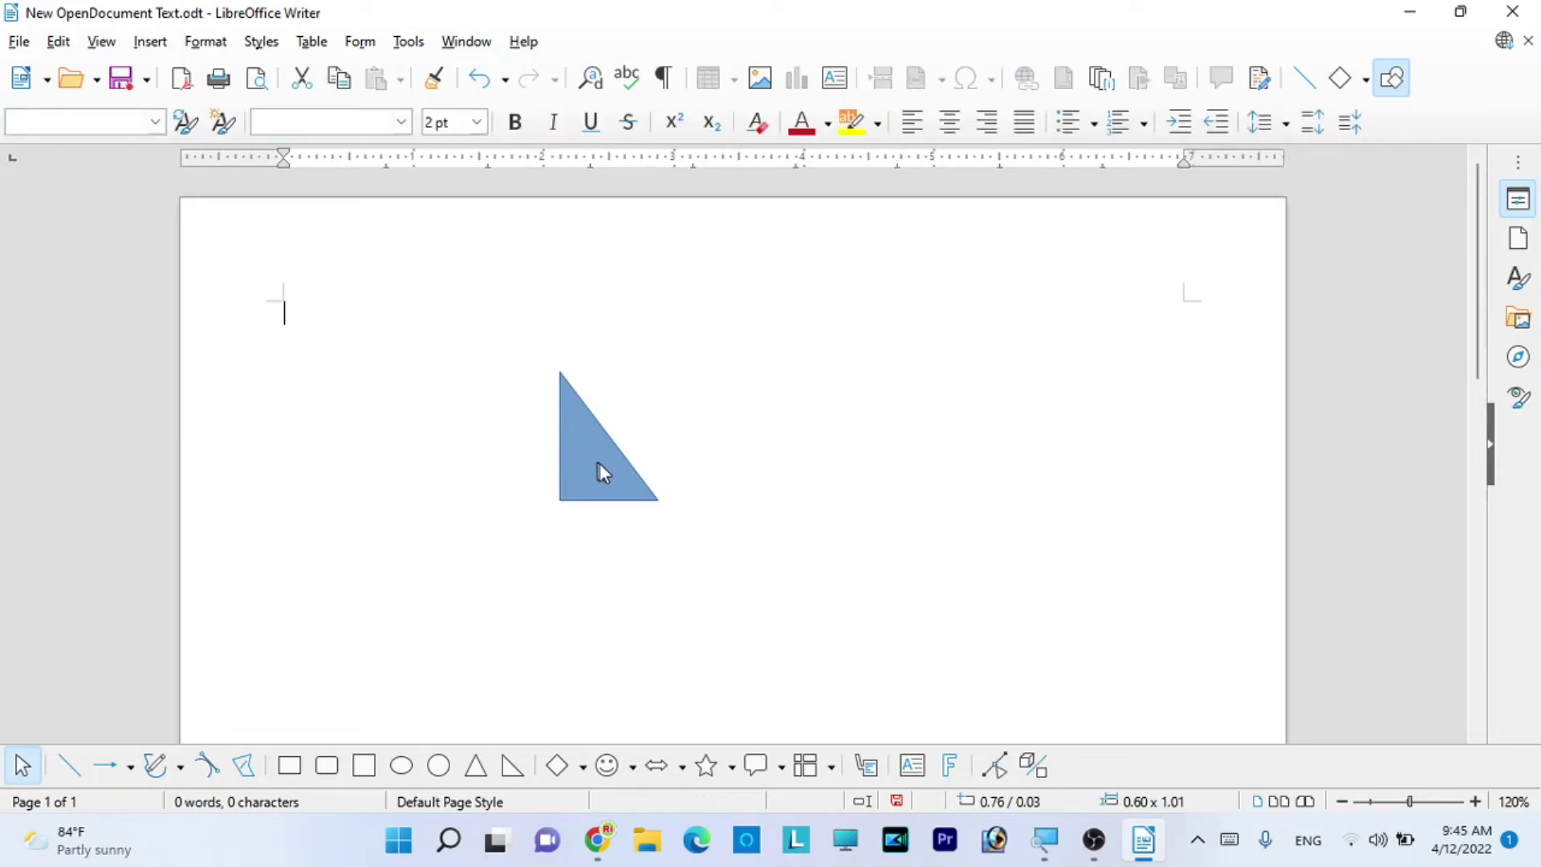
{"action": "left_click", "coordinate": [595, 462]}
{"action": "key", "text": "Delete"}
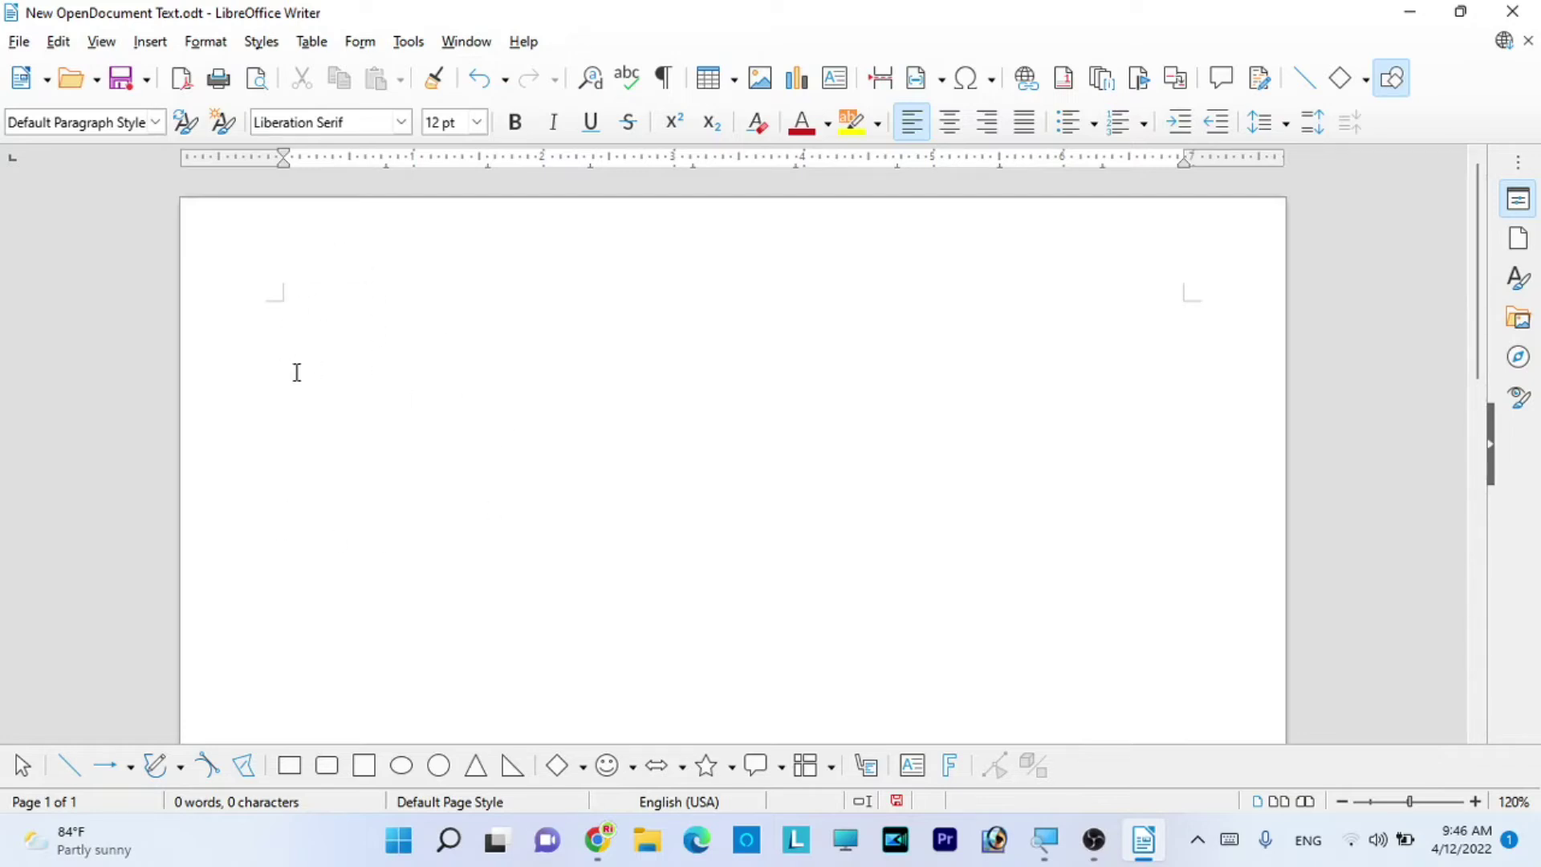
- Enter four lines of sample text reading "Fjdskfjfd", "dsd", "fd" and "fdfd" on the page
{"action": "type", "text": "jdskfjfd"}
{"action": "key", "text": "Return"}
{"action": "type", "text": "dsd"}
{"action": "key", "text": "Return"}
{"action": "type", "text": "fd"}
{"action": "key", "text": "Return"}
{"action": "type", "text": "fdfd"}
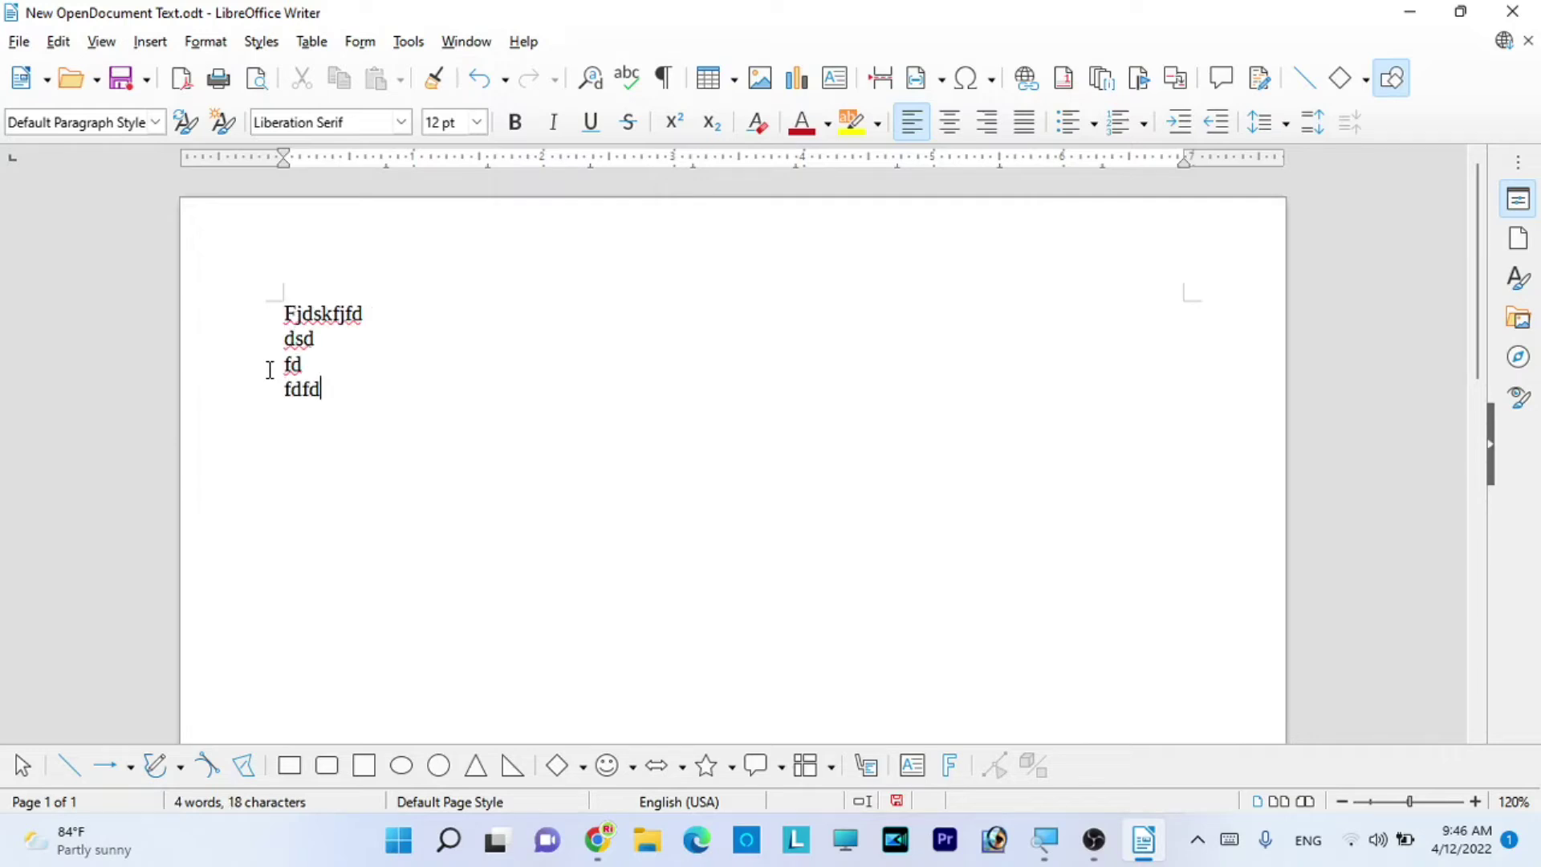
- Format all four lines of sample text in 18 pt Lucida Calligraphy
{"action": "left_click_drag", "start_coordinate": [336, 390], "coordinate": [275, 292]}
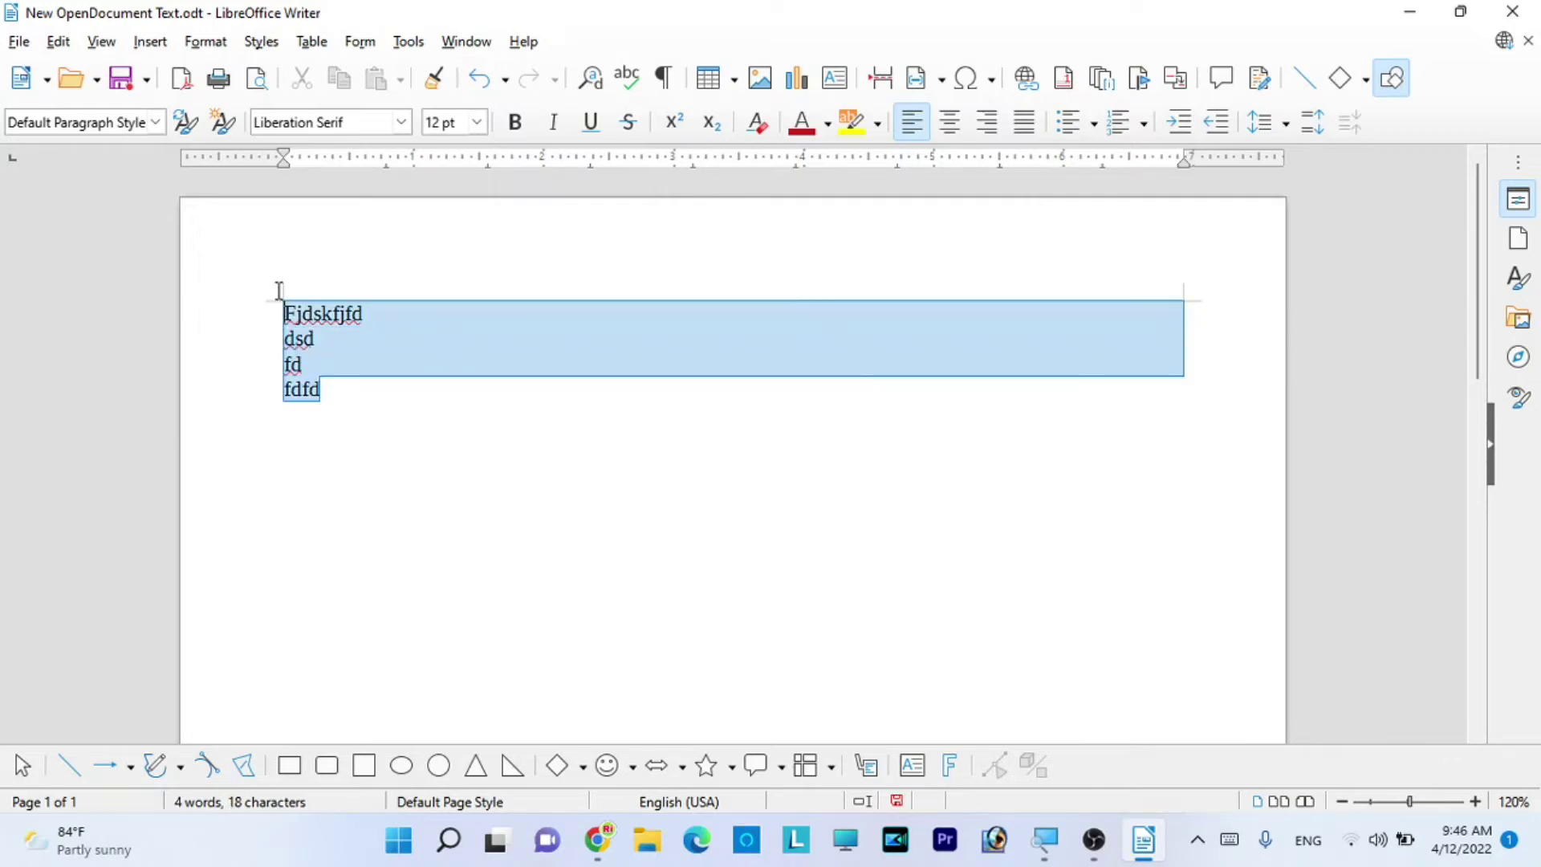
{"action": "left_click", "coordinate": [478, 124]}
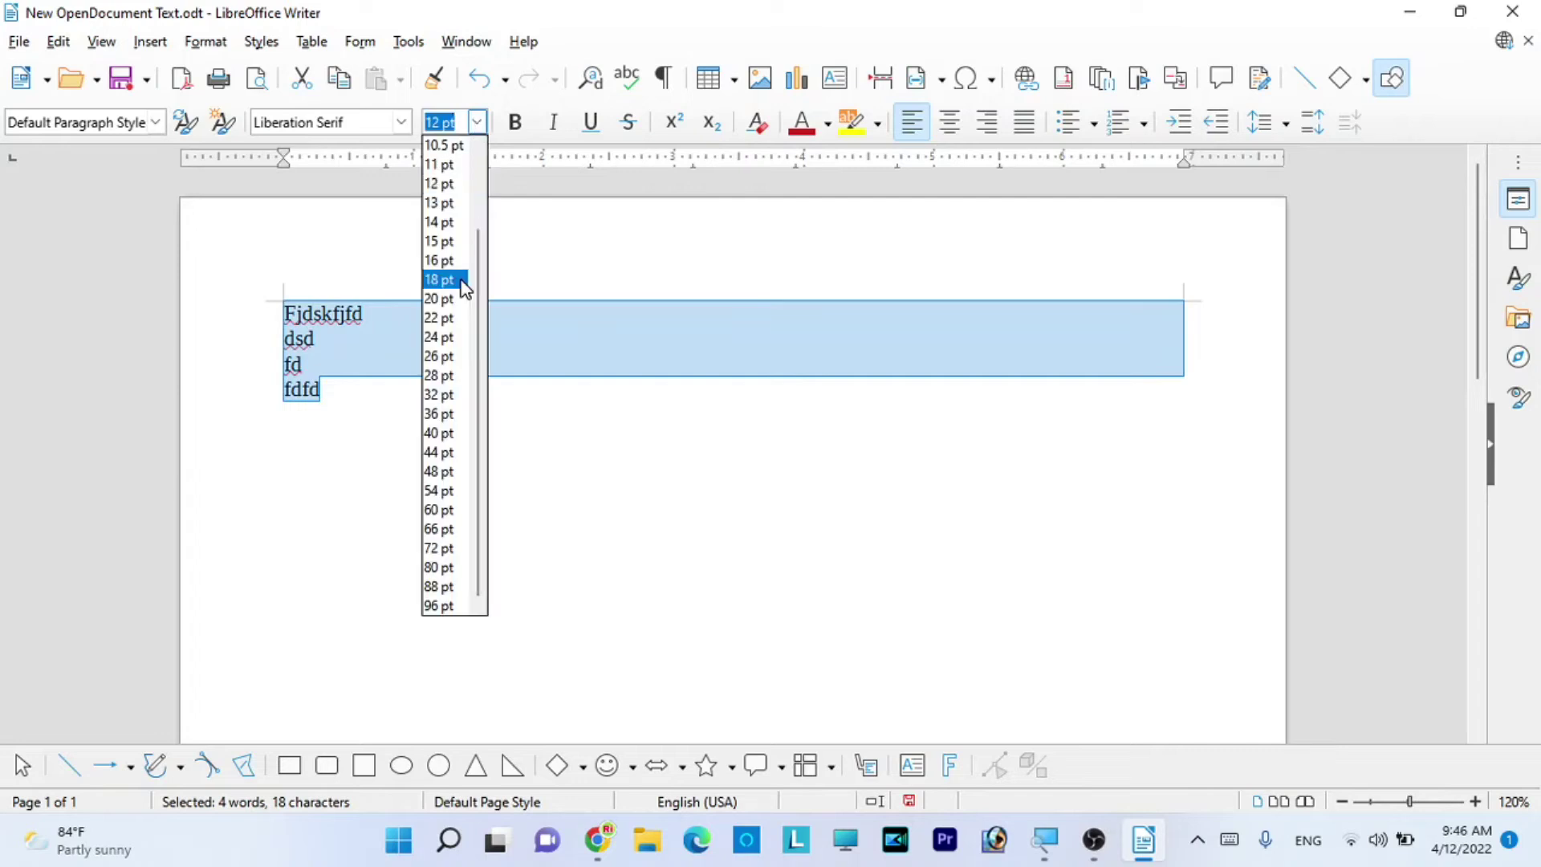
{"action": "left_click", "coordinate": [469, 281]}
{"action": "left_click", "coordinate": [402, 122]}
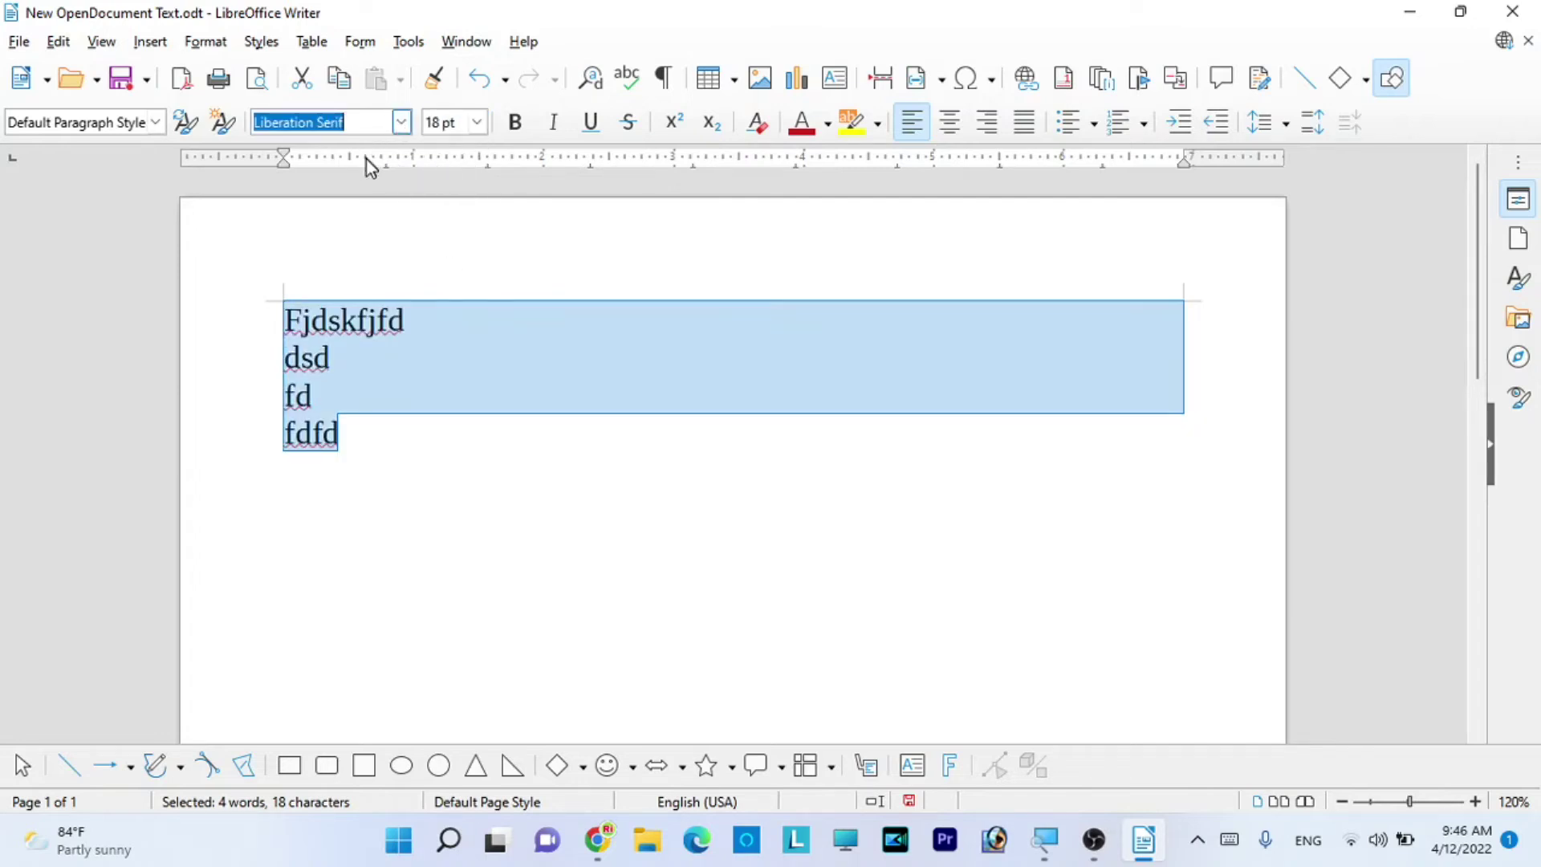
{"action": "left_click", "coordinate": [337, 305]}
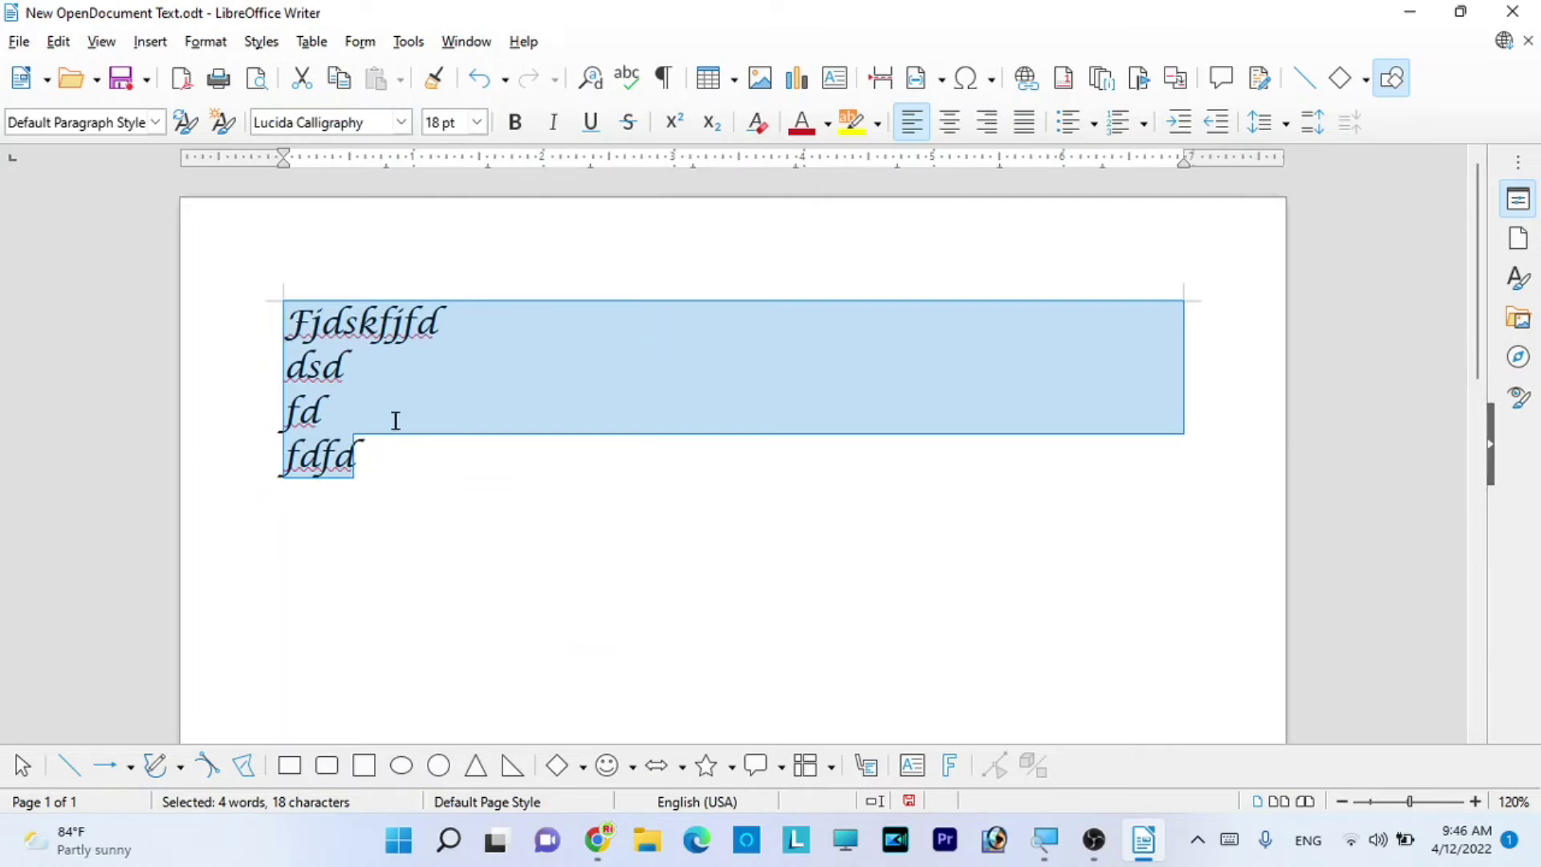
- Try bold, italic and underline on the sample text and remove all three styles again
{"action": "left_click", "coordinate": [516, 123]}
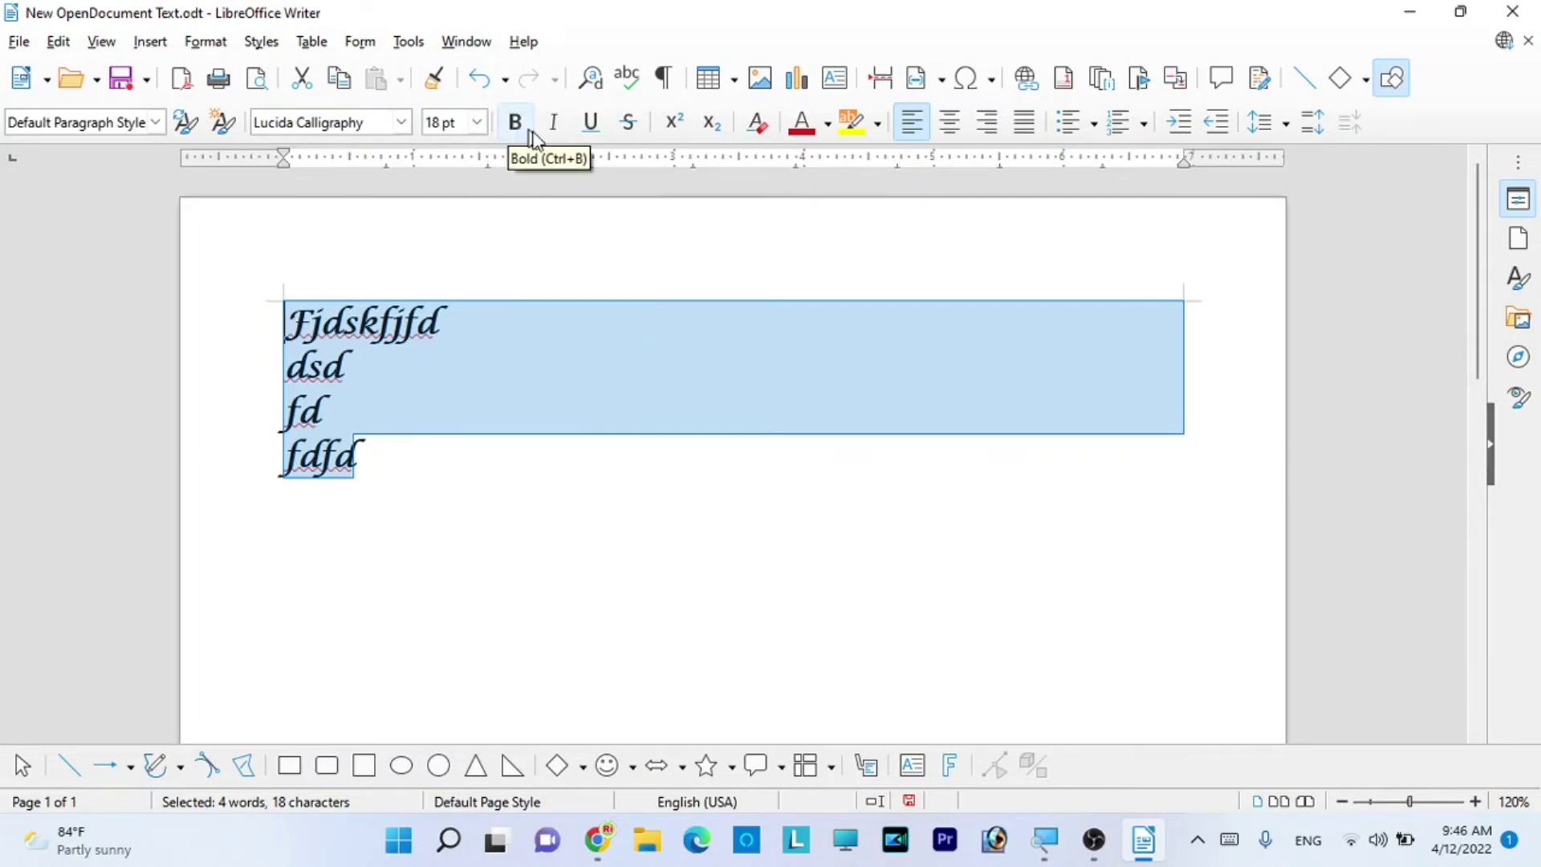
{"action": "left_click", "coordinate": [553, 128]}
{"action": "left_click", "coordinate": [590, 130]}
{"action": "left_click", "coordinate": [590, 130]}
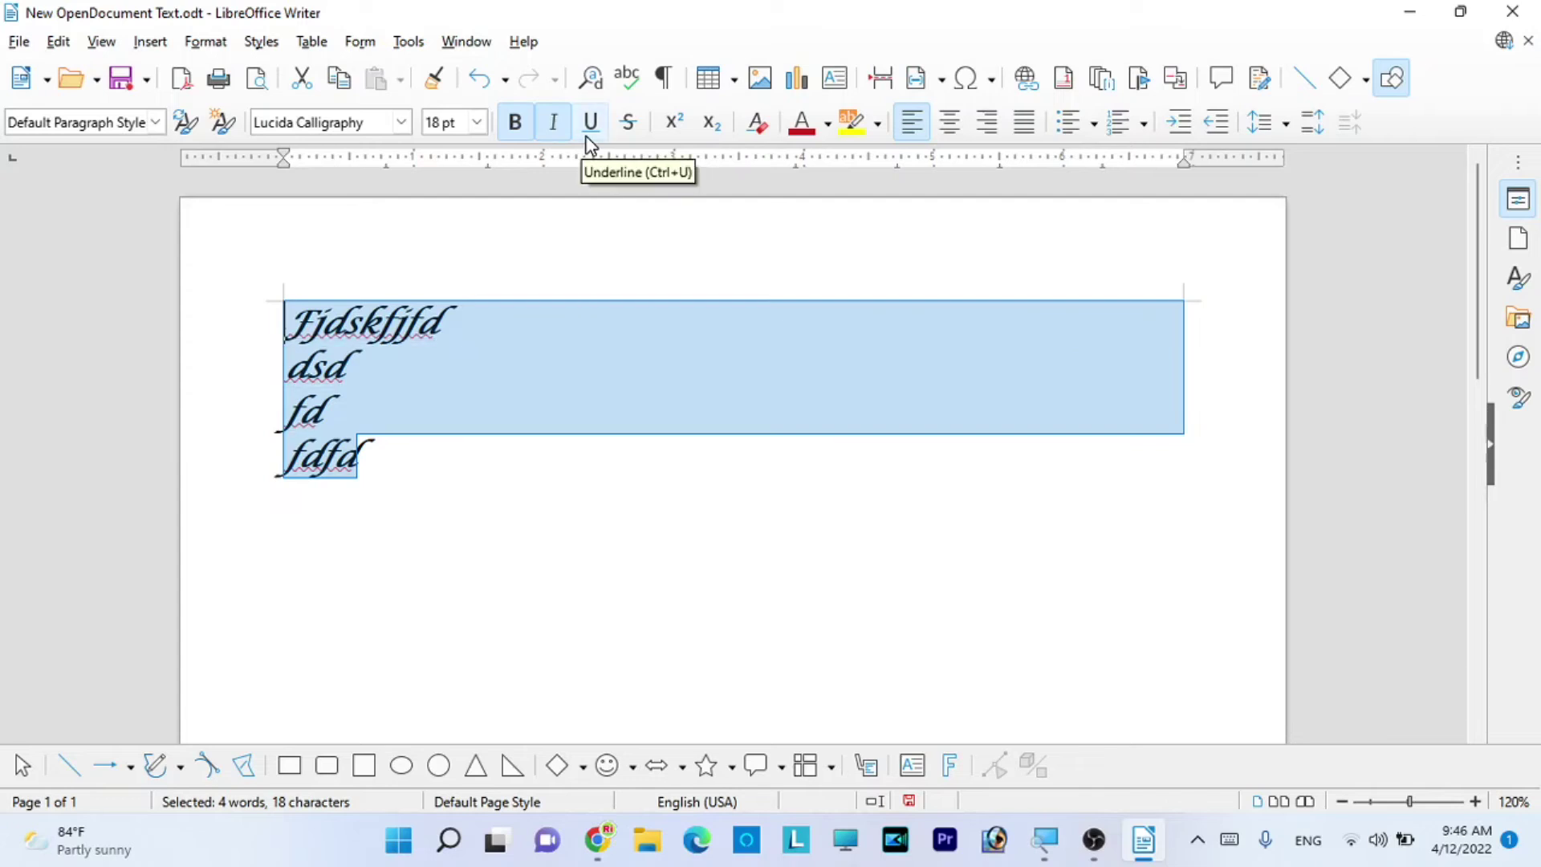
{"action": "left_click", "coordinate": [551, 125]}
{"action": "left_click", "coordinate": [515, 126]}
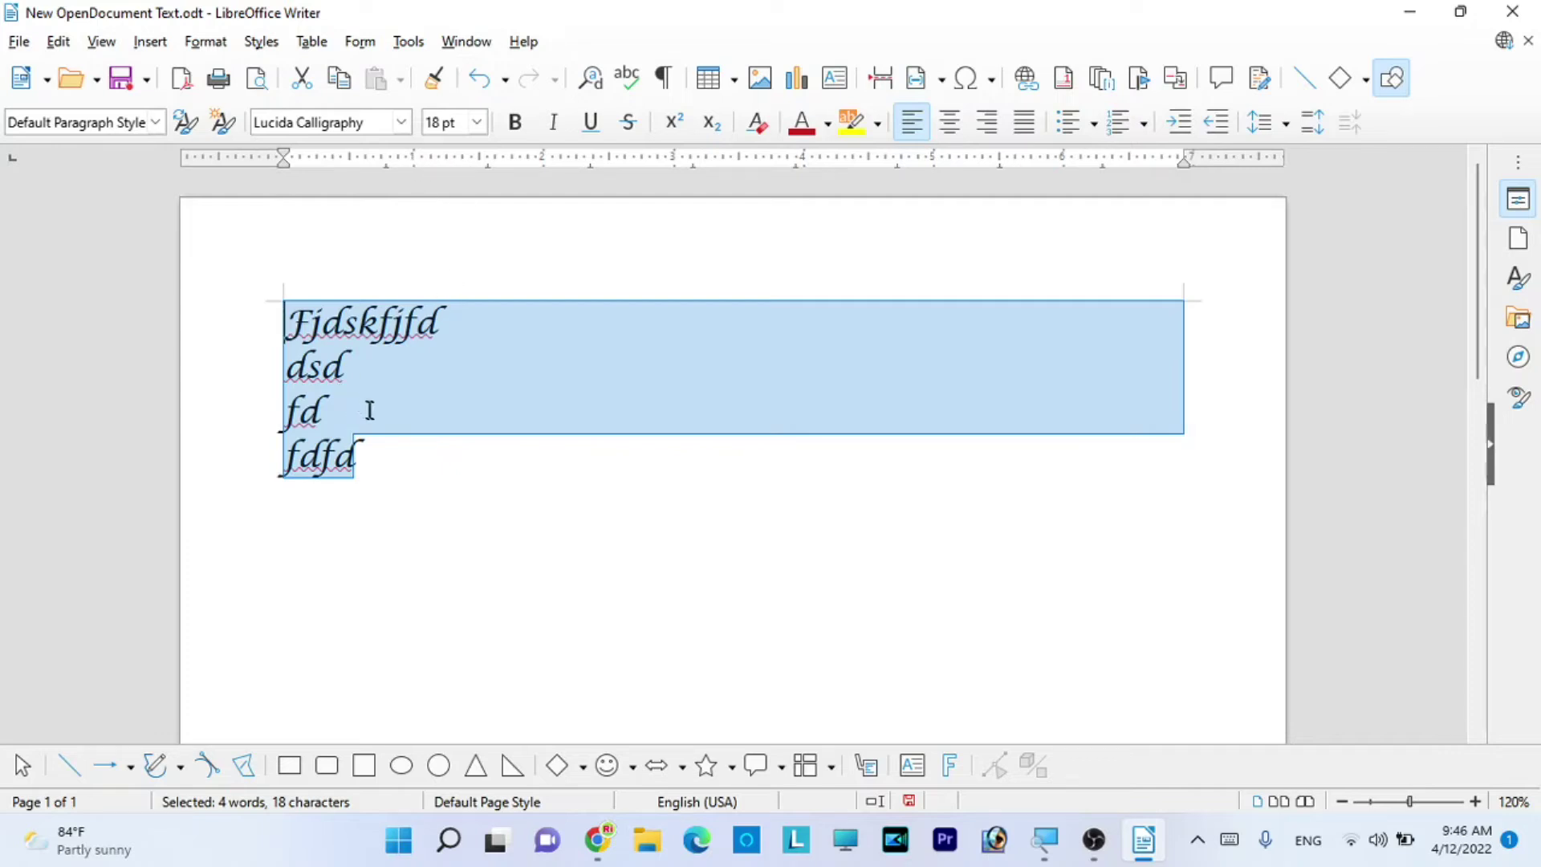
- Try centre, right and justified alignment on the four lines of sample text and return them to left alignment
{"action": "left_click", "coordinate": [378, 461]}
{"action": "left_click_drag", "start_coordinate": [374, 459], "coordinate": [277, 325]}
{"action": "left_click", "coordinate": [610, 320]}
{"action": "left_click_drag", "start_coordinate": [378, 450], "coordinate": [281, 320]}
{"action": "left_click", "coordinate": [952, 125]}
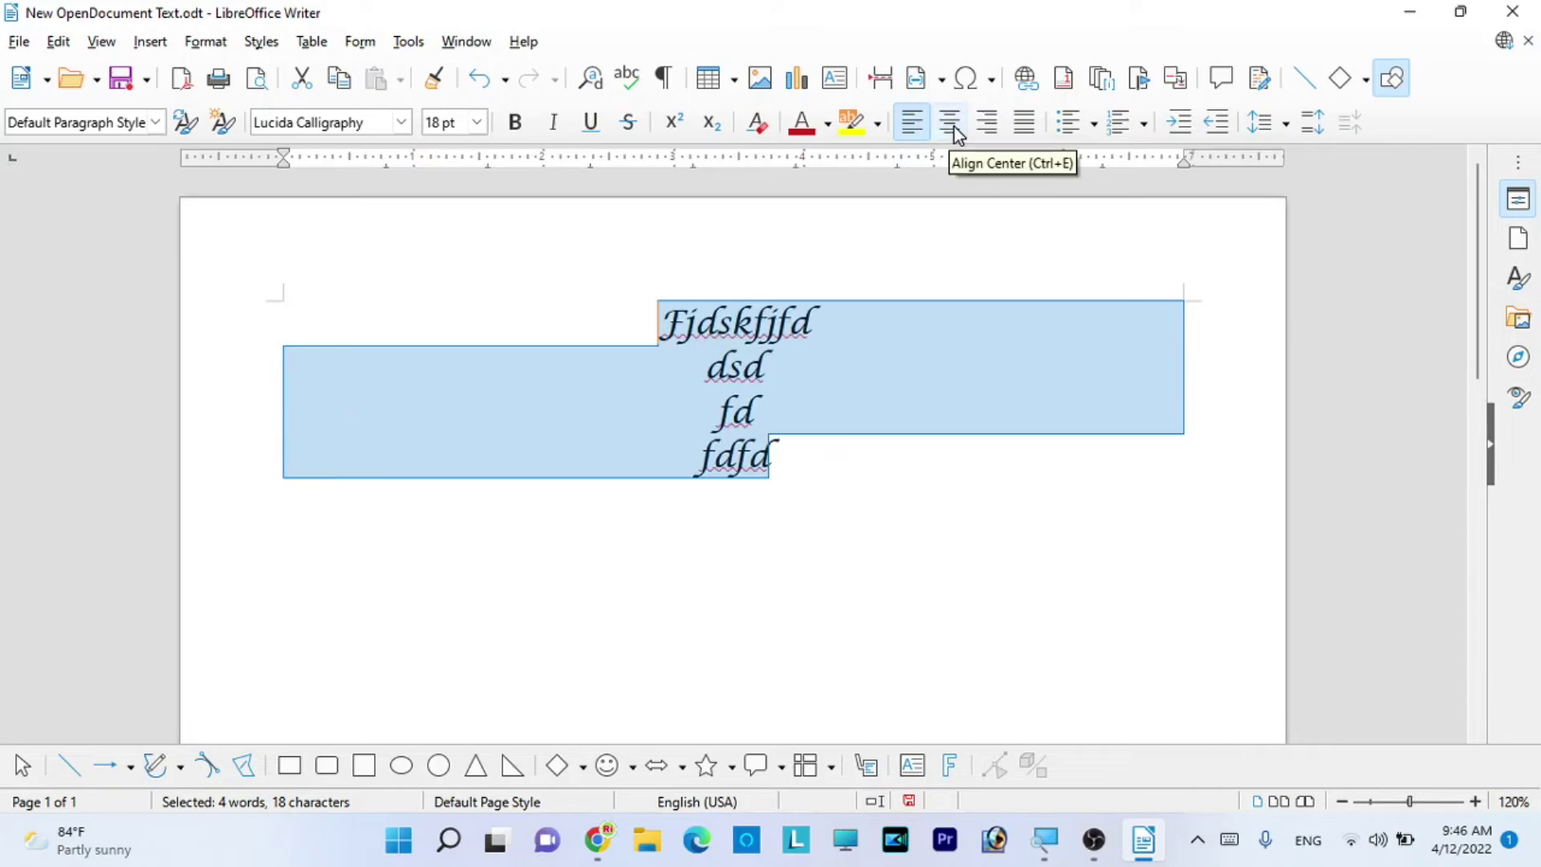
{"action": "left_click", "coordinate": [995, 138]}
{"action": "left_click", "coordinate": [1013, 130]}
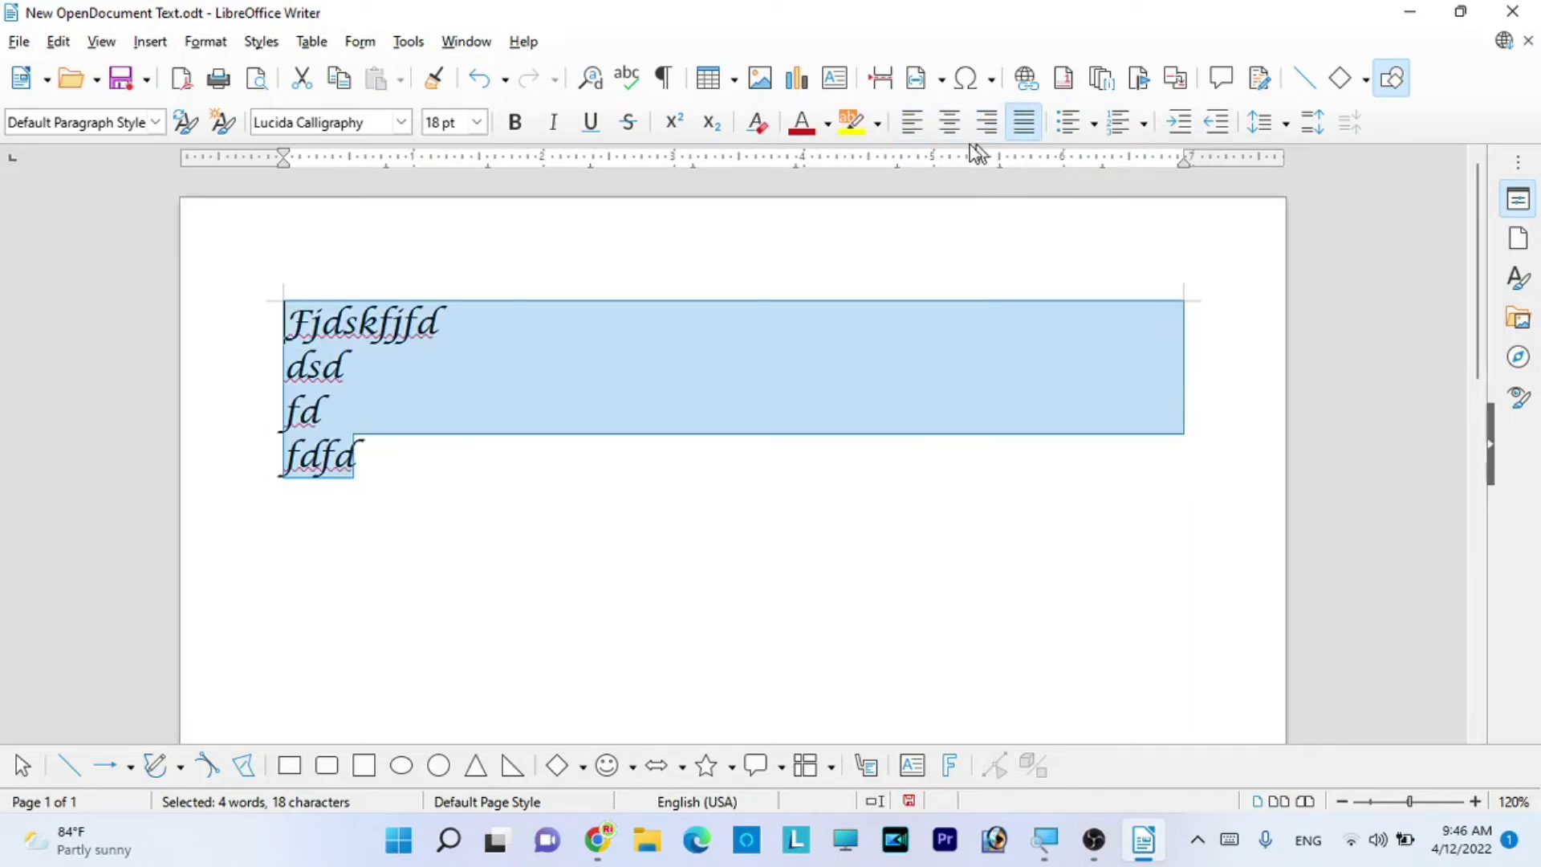
{"action": "left_click", "coordinate": [953, 137]}
{"action": "left_click", "coordinate": [986, 136]}
{"action": "left_click", "coordinate": [950, 138]}
{"action": "left_click", "coordinate": [930, 136]}
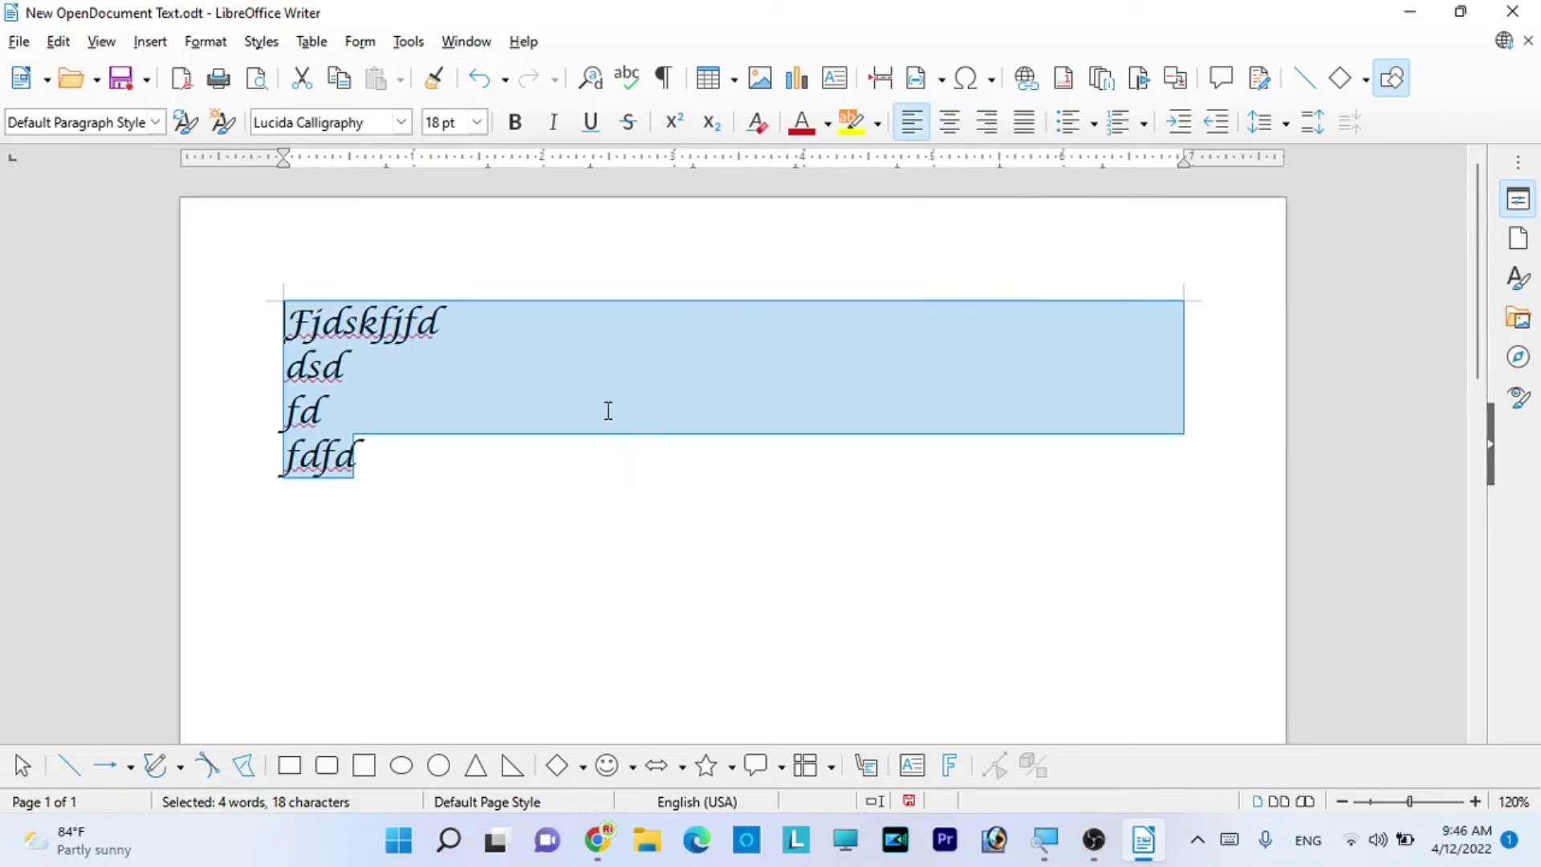
- Replace the four lines of sample text with manually numbered lines reading "1.fgfgf", "2.fgfgfd" and "3.fgff"
{"action": "left_click_drag", "start_coordinate": [389, 443], "coordinate": [262, 313]}
{"action": "key", "text": "BackSpace"}
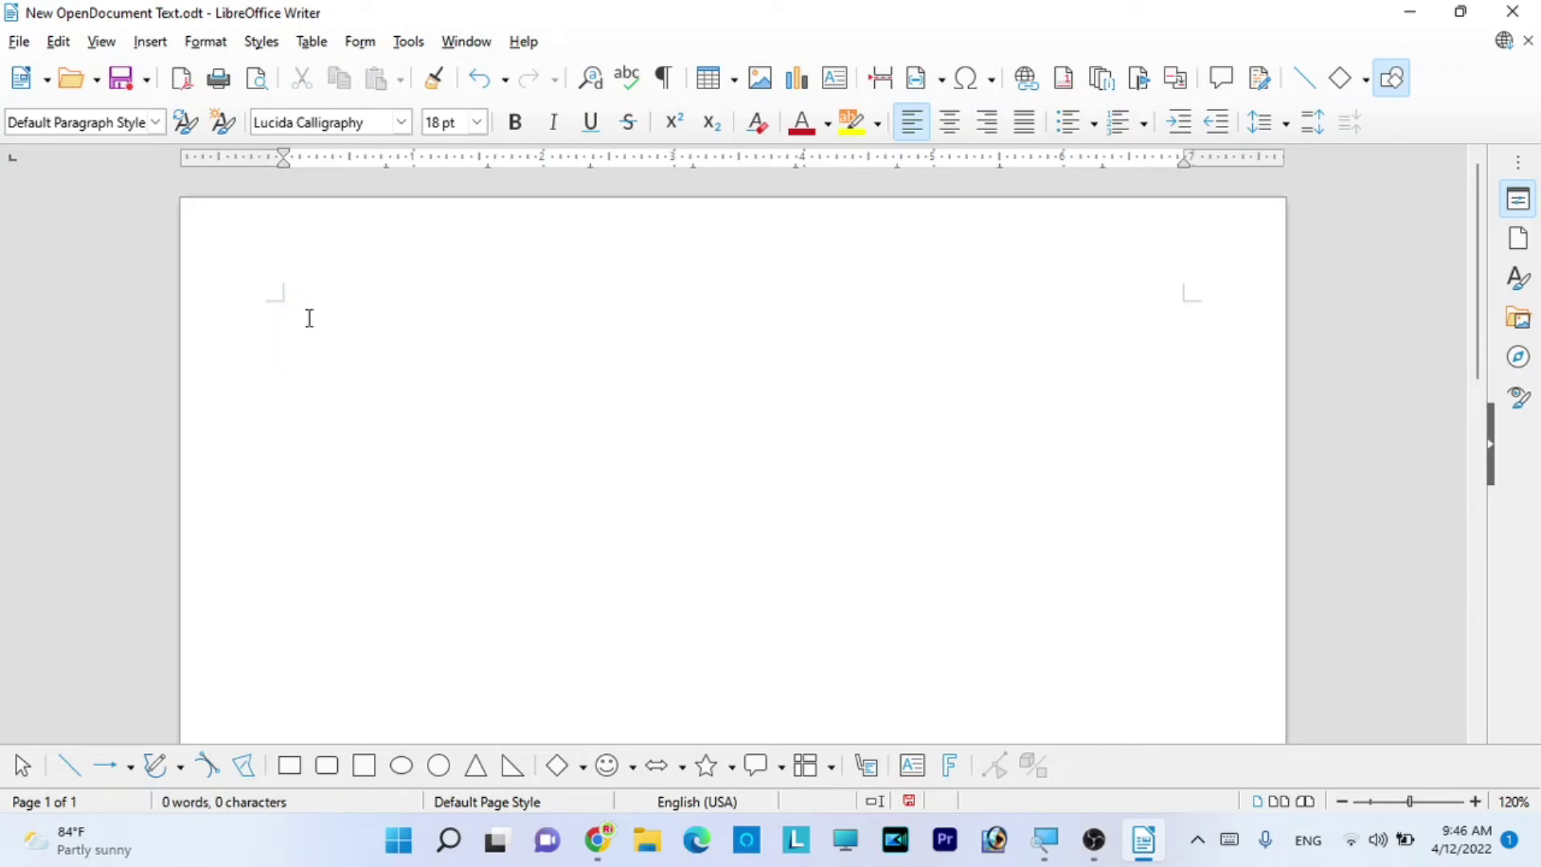
{"action": "type", "text": "1.fafaf"}
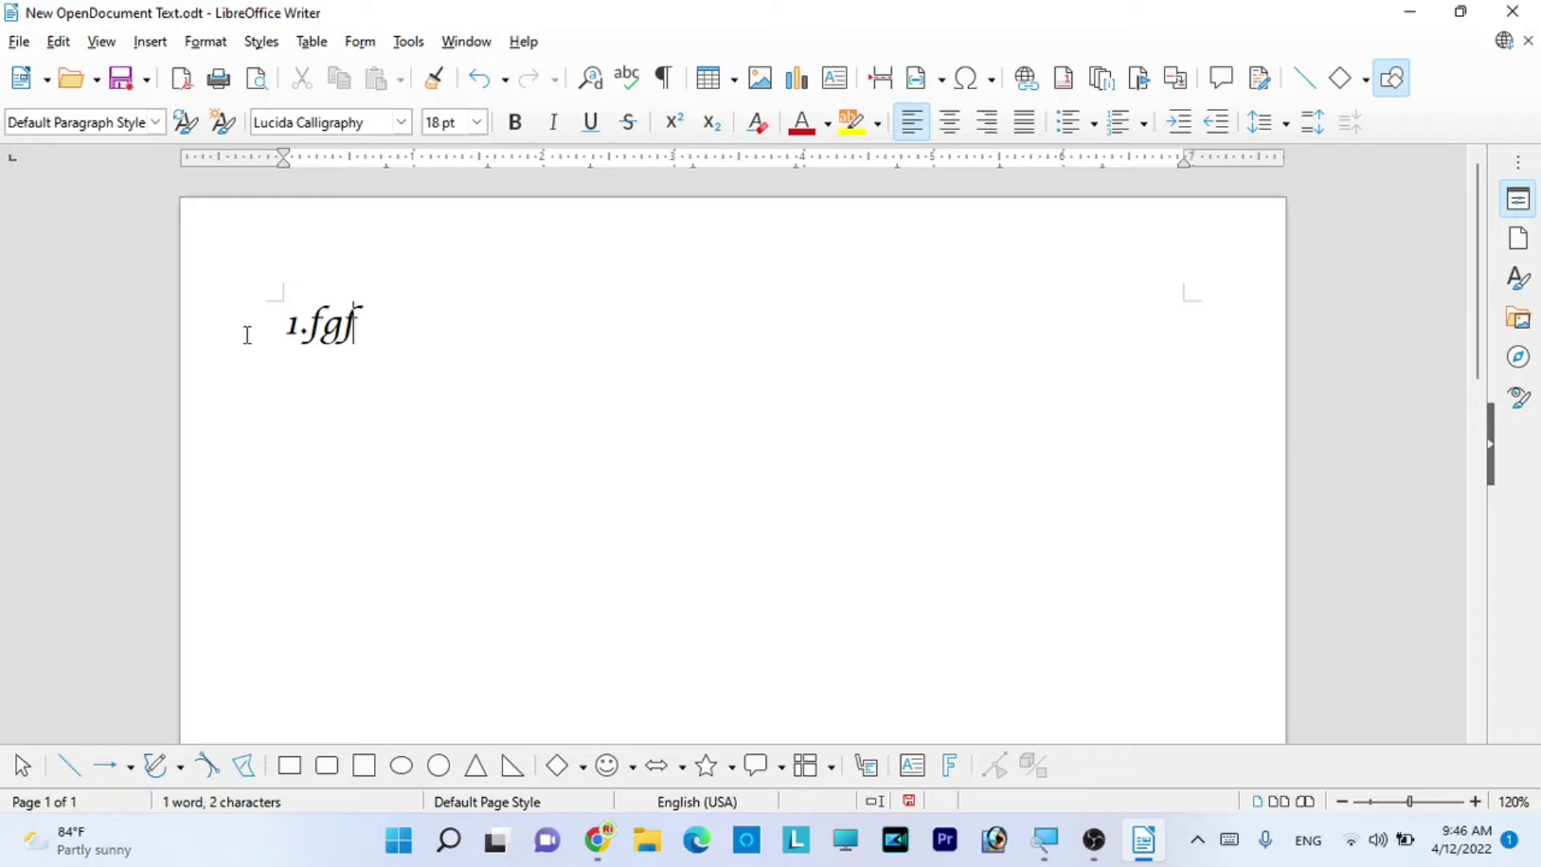
{"action": "key", "text": "Return"}
{"action": "type", "text": "fafafd"}
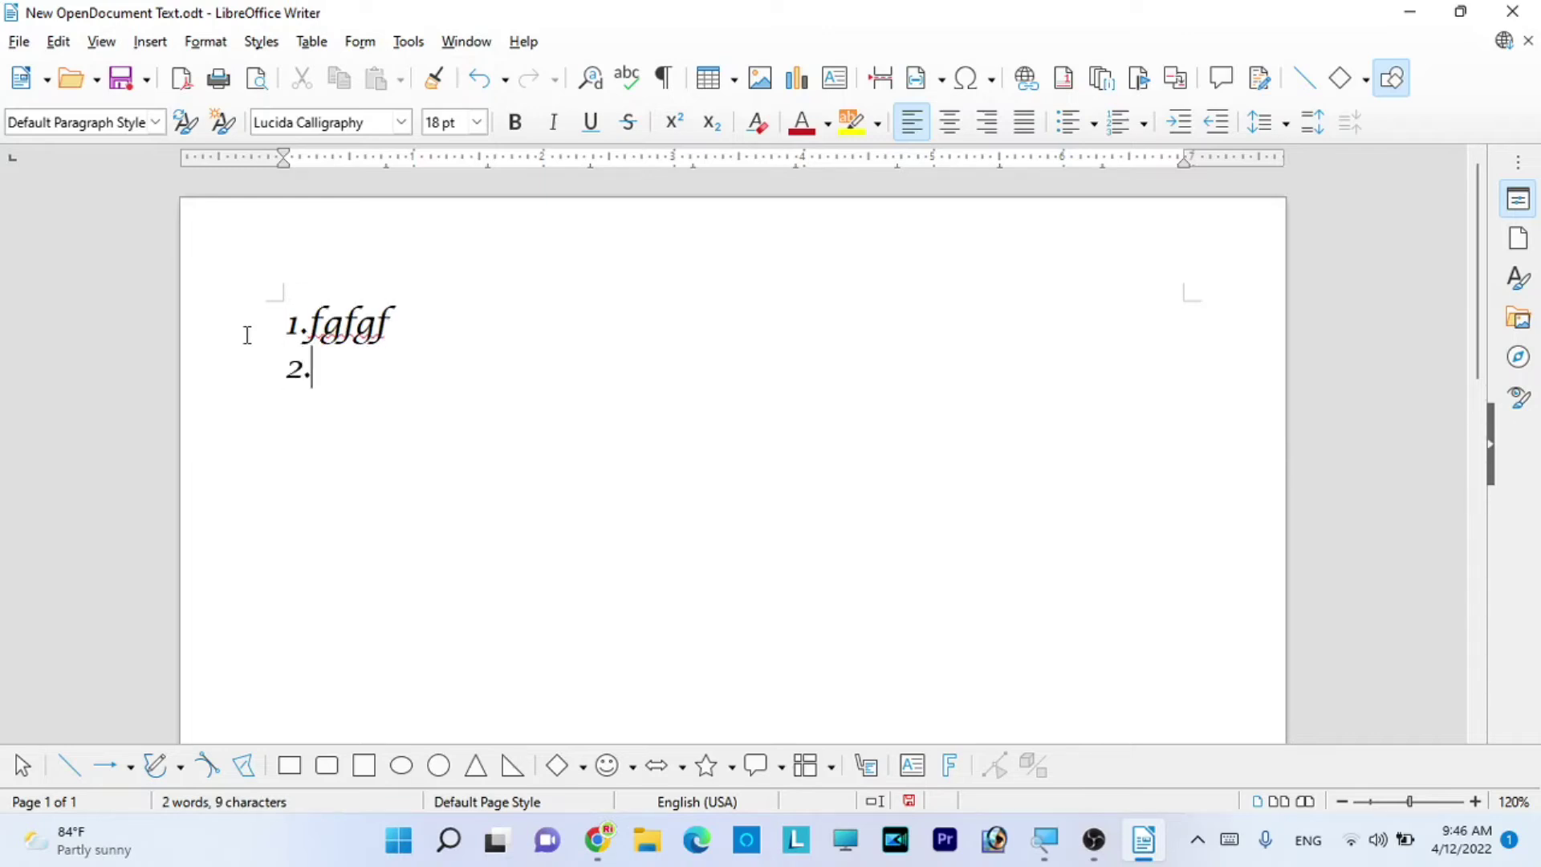
{"action": "key", "text": "Return"}
{"action": "type", "text": "faff"}
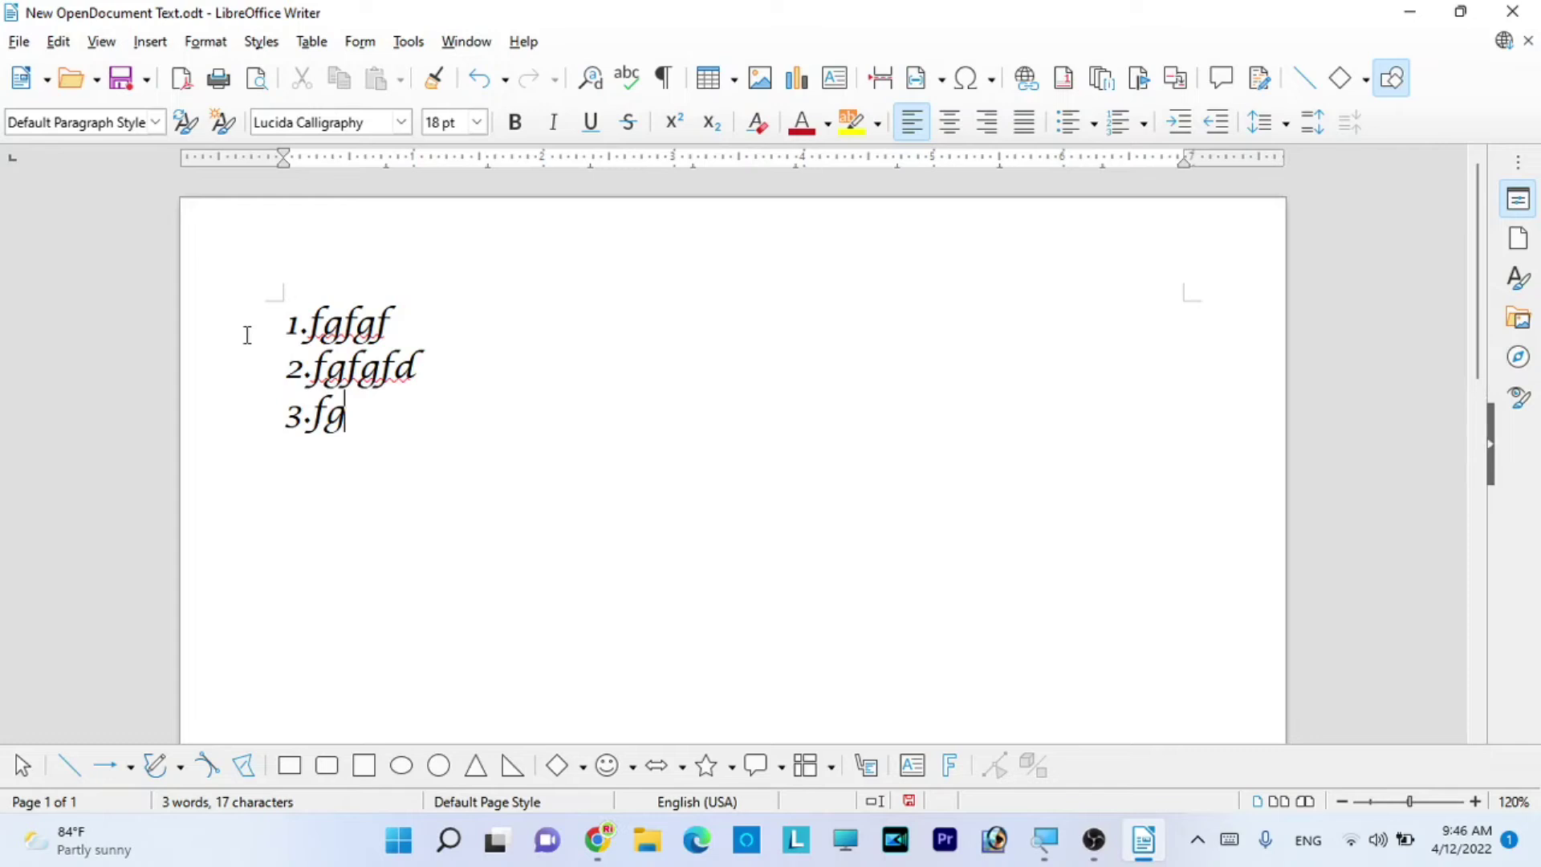
- Delete the manually numbered lines, look over the bullet styles and start an automatic list in the 1) 2) 3) numbering format
{"action": "key", "text": "ctrl+a"}
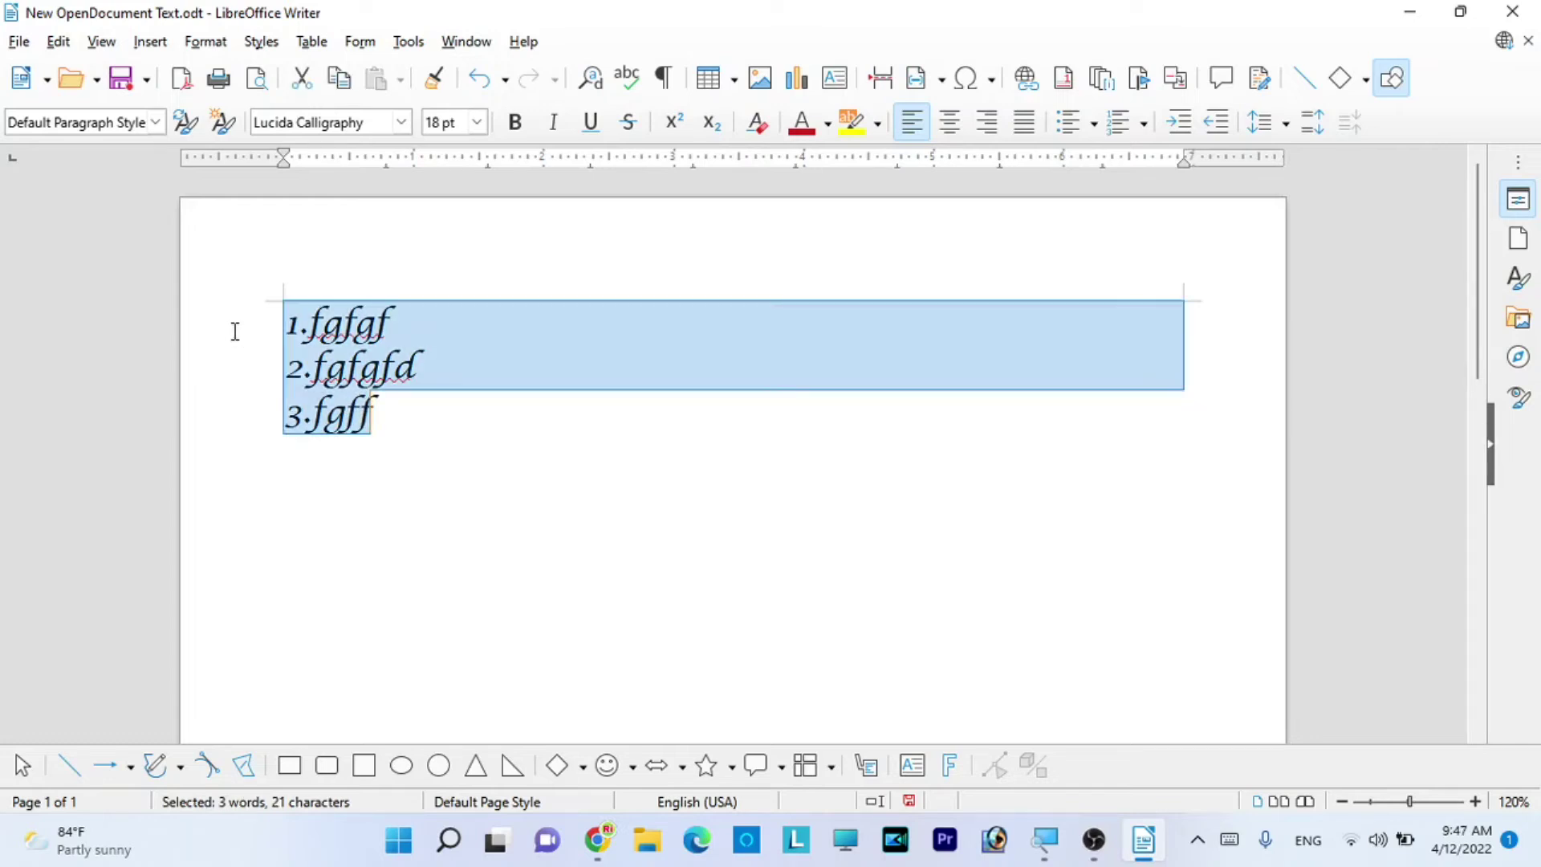
{"action": "key", "text": "Delete"}
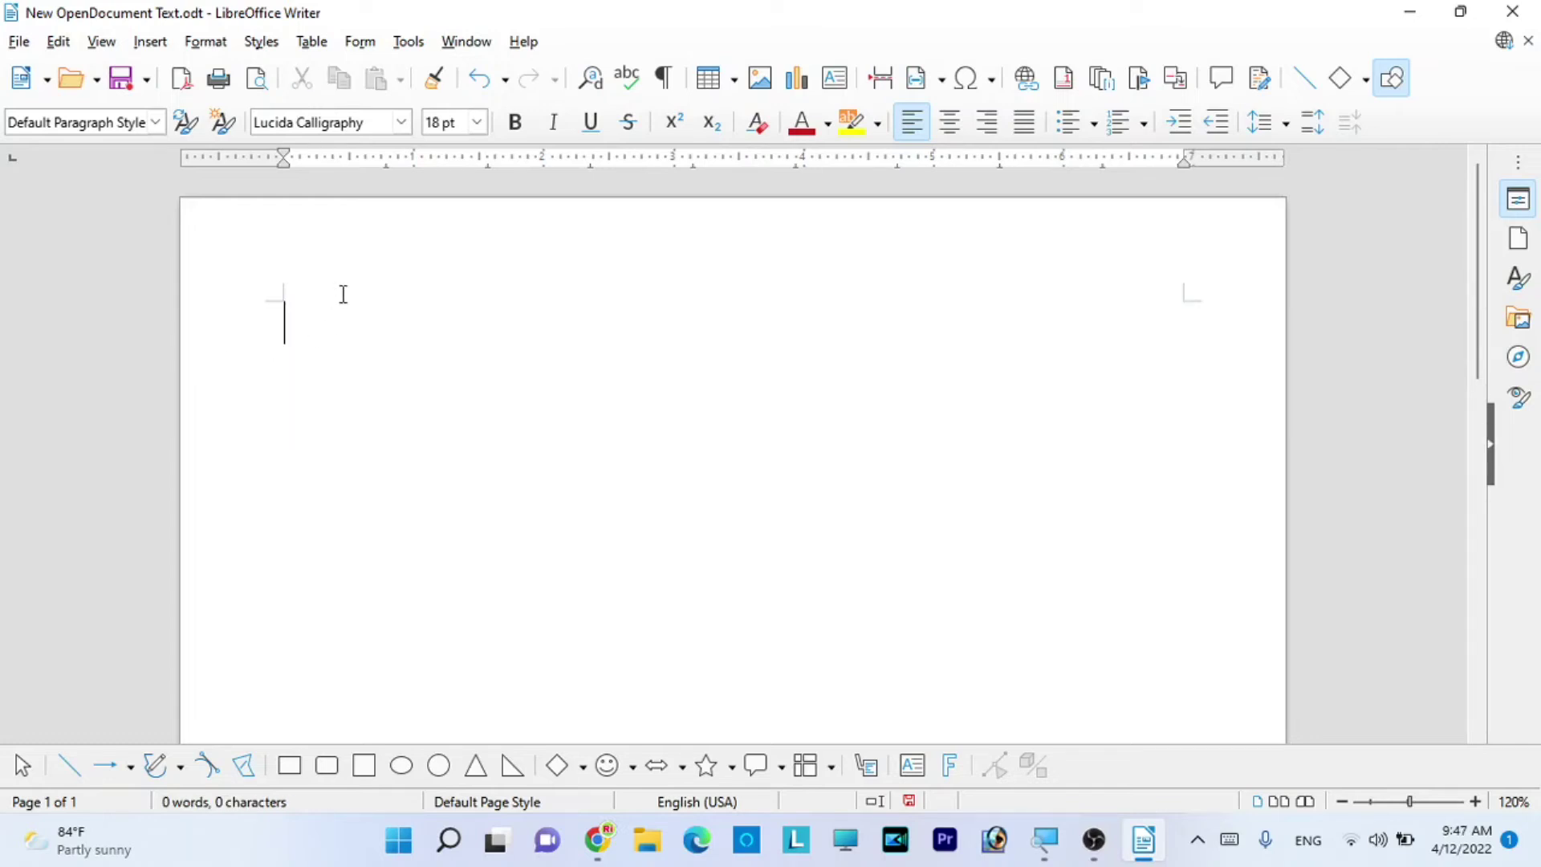
{"action": "left_click", "coordinate": [1092, 123]}
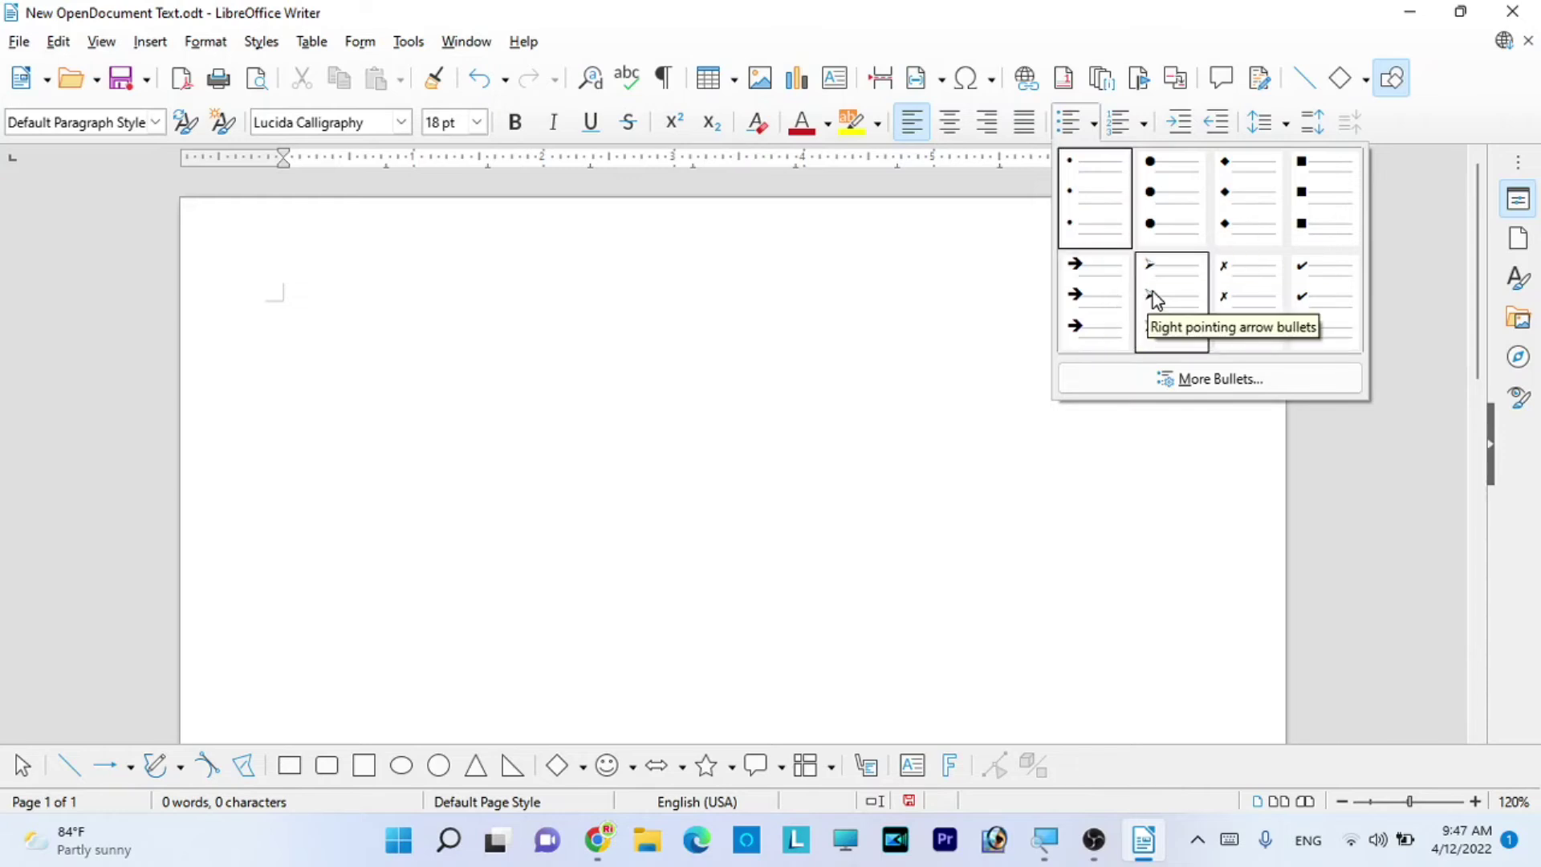
{"action": "left_click", "coordinate": [1141, 129]}
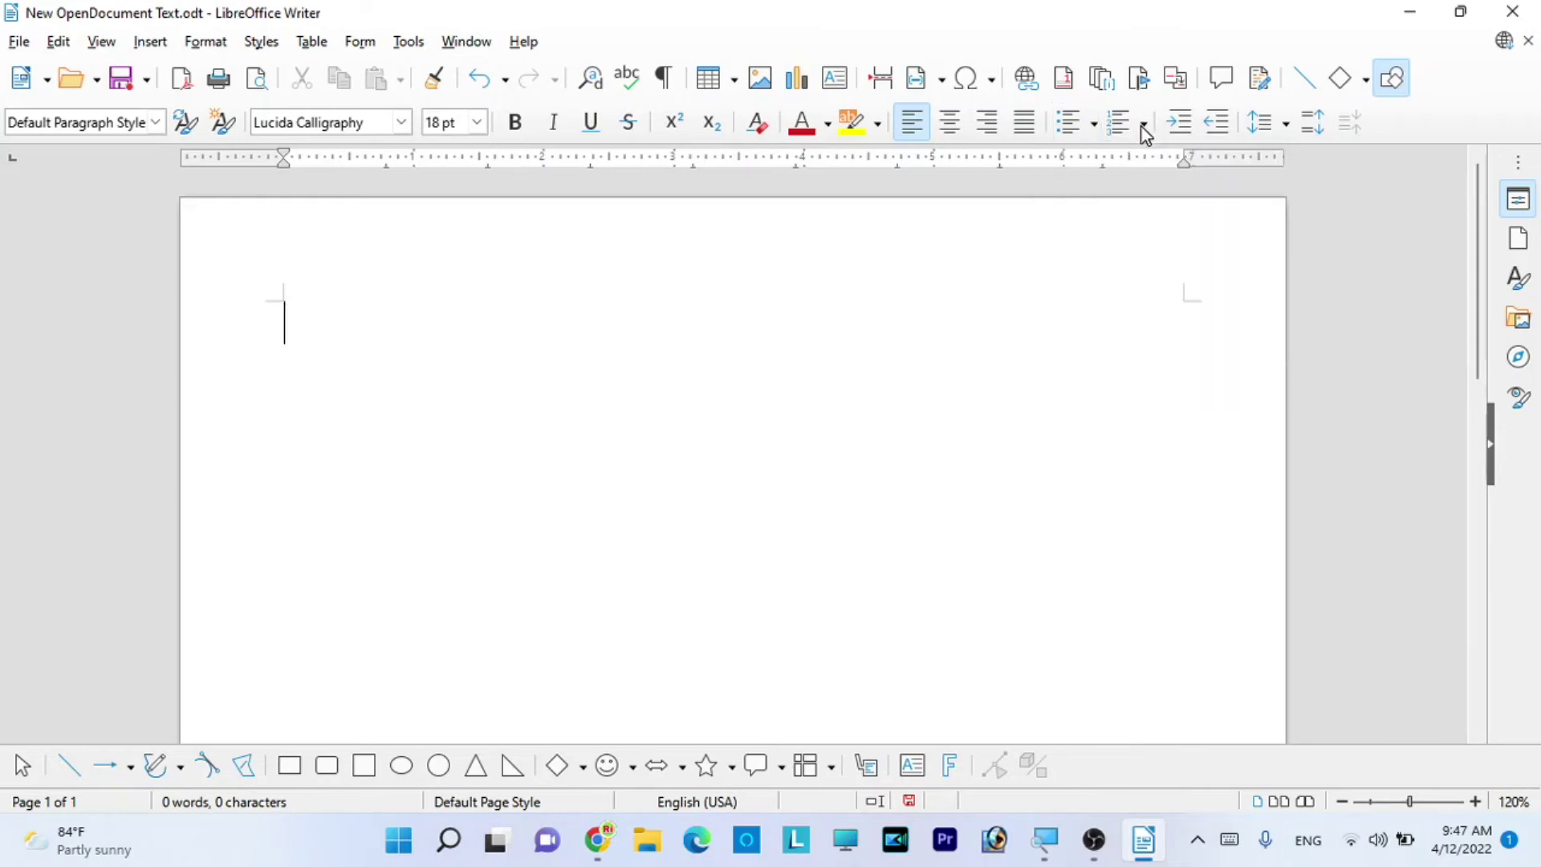
{"action": "left_click", "coordinate": [1144, 129]}
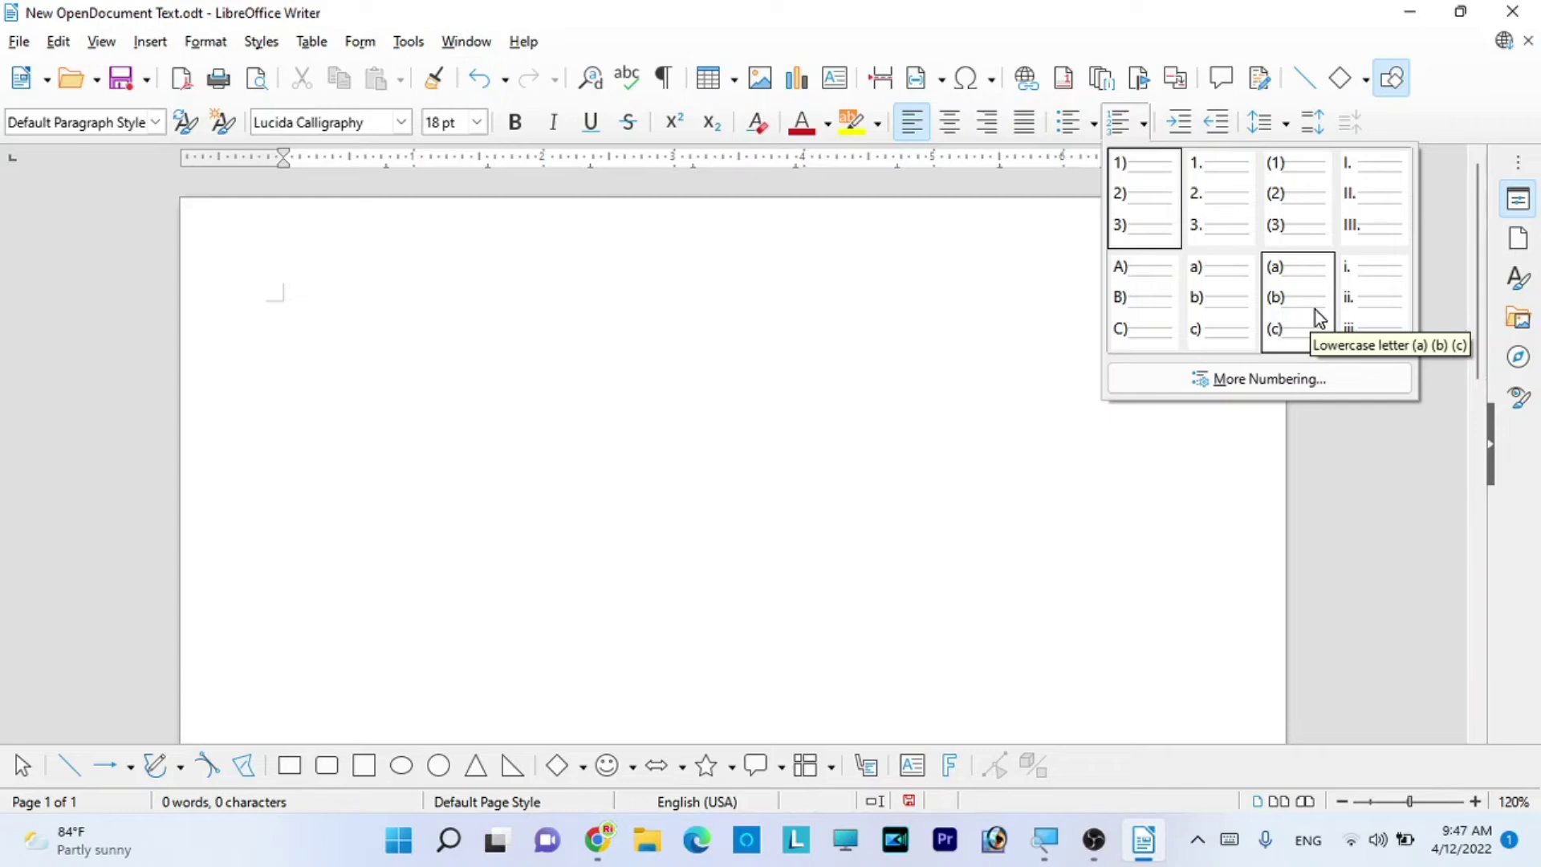
{"action": "left_click", "coordinate": [1131, 199]}
- Enter the list items "Fgfdgfgf", "fgfdgfs", "fdgdfsg", a tab-indented "fdgfdg", "fg" and "fdgdfgfdg"
{"action": "type", "text": "fafdafaf"}
{"action": "key", "text": "Return"}
{"action": "type", "text": "fafdafs"}
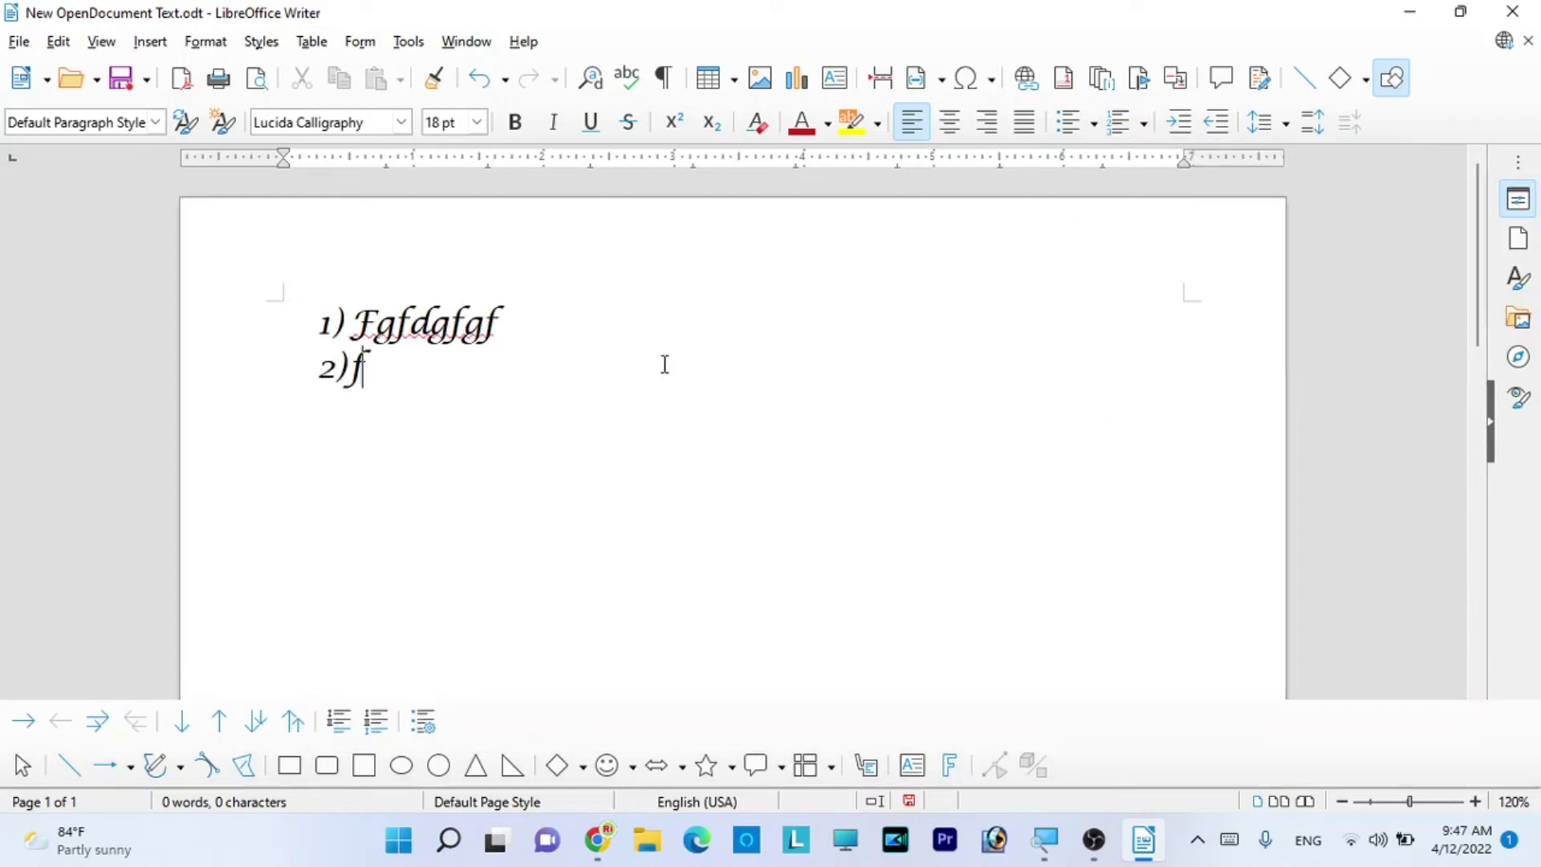
{"action": "key", "text": "Return"}
{"action": "type", "text": "fdgdfsg"}
{"action": "key", "text": "Return"}
{"action": "key", "text": "Tab"}
{"action": "type", "text": "fdgfdg"}
{"action": "key", "text": "Return"}
{"action": "type", "text": "fg"}
{"action": "key", "text": "Return"}
{"action": "type", "text": "fdgdfgfdg"}
{"action": "key", "text": "Return"}
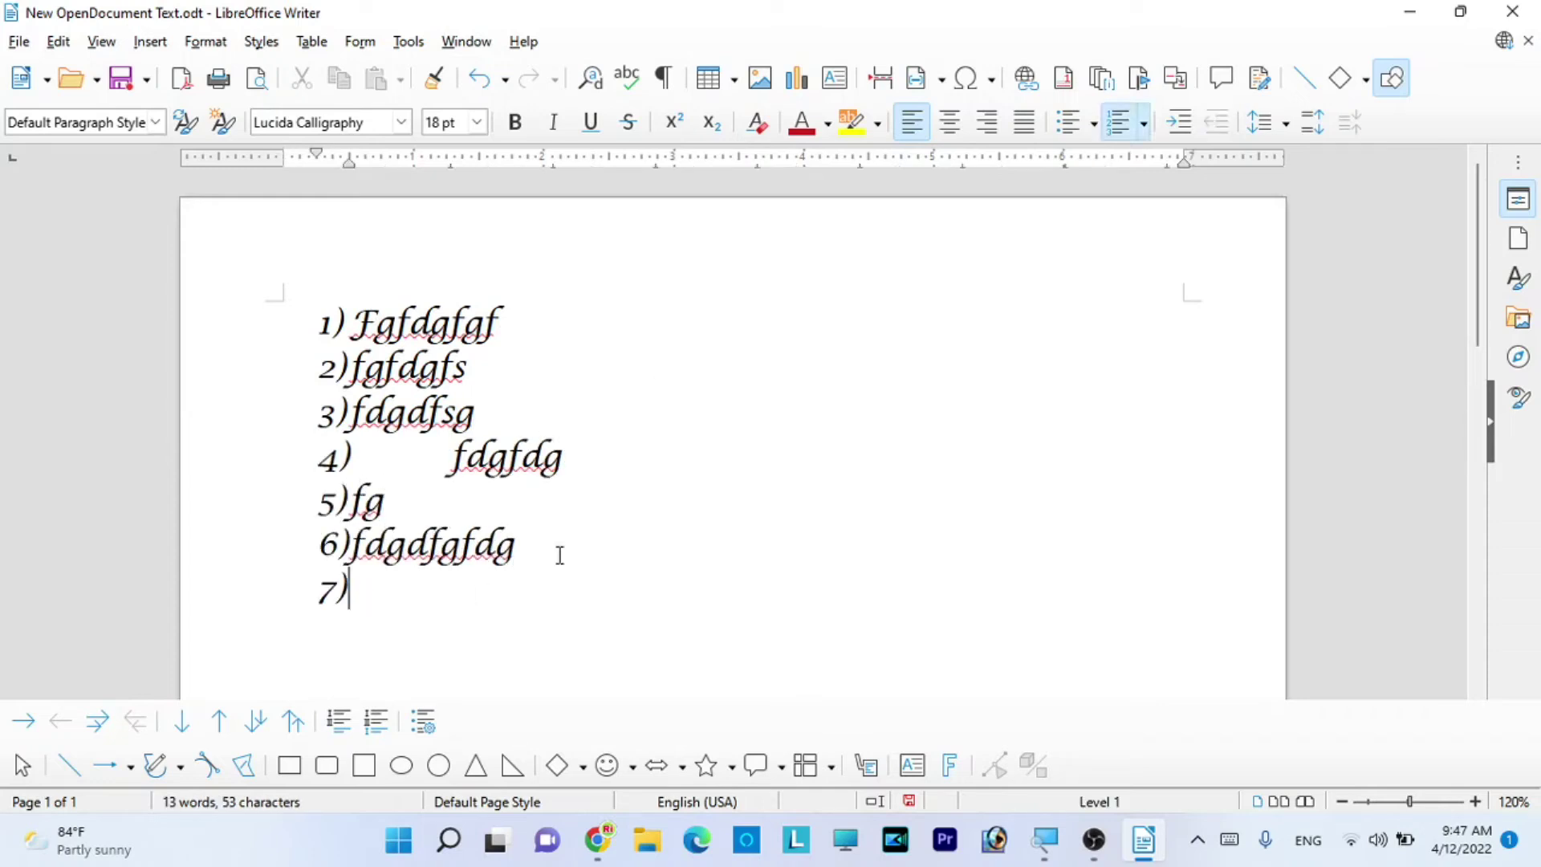
- Replace the list with an unnumbered line "Fdfhfdhfdhfdgf" and seven numbered items: "ds", "fs", "g", a tab-indented "d", "sf", "s" and "dfds"
{"action": "left_click_drag", "start_coordinate": [648, 600], "coordinate": [244, 268]}
{"action": "key", "text": "BackSpace"}
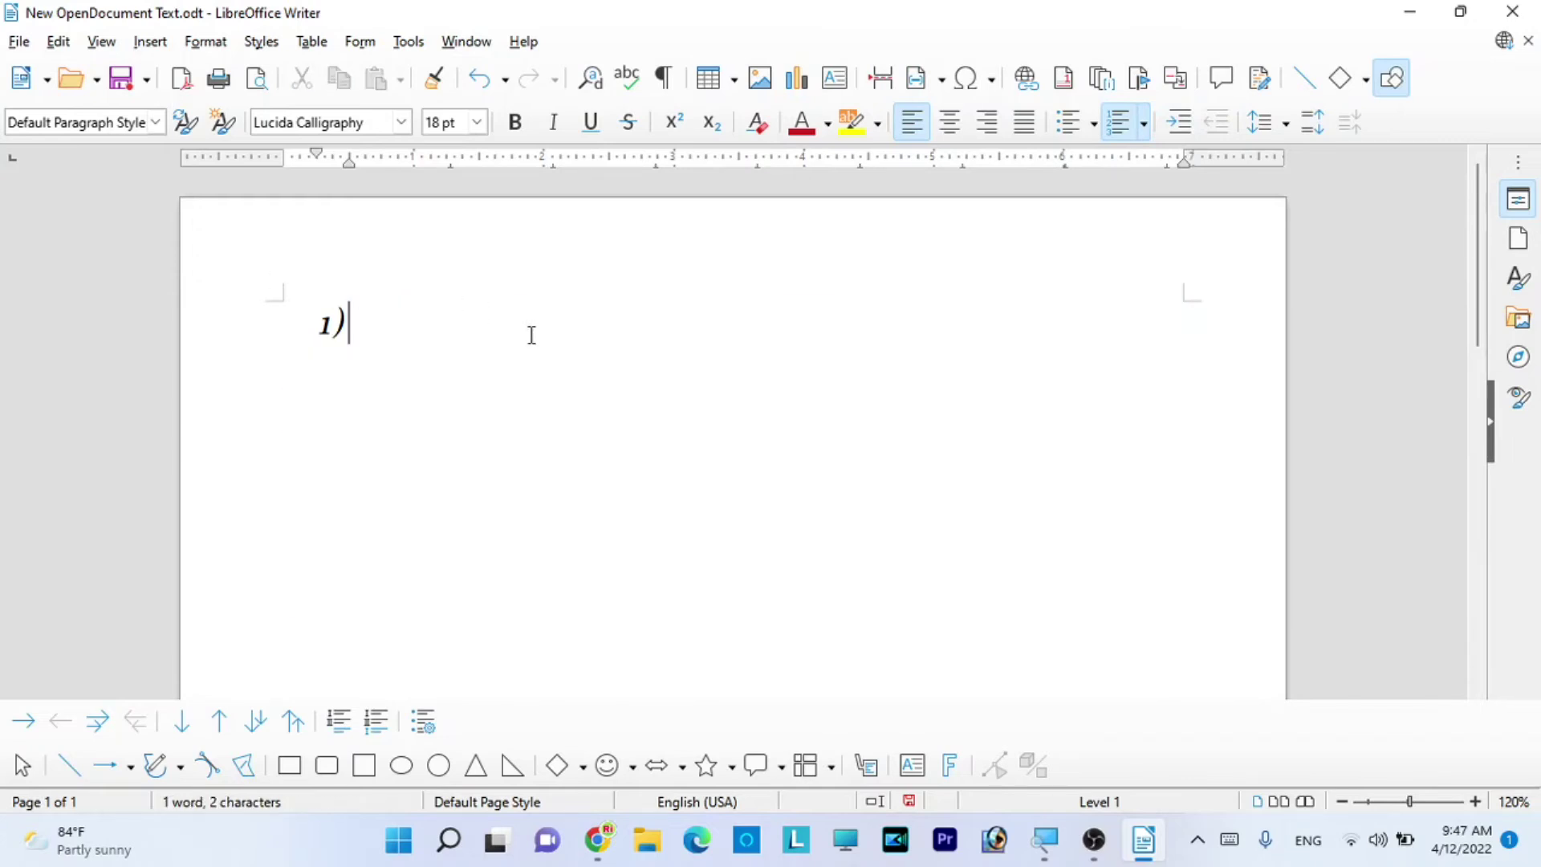
{"action": "key", "text": "BackSpace"}
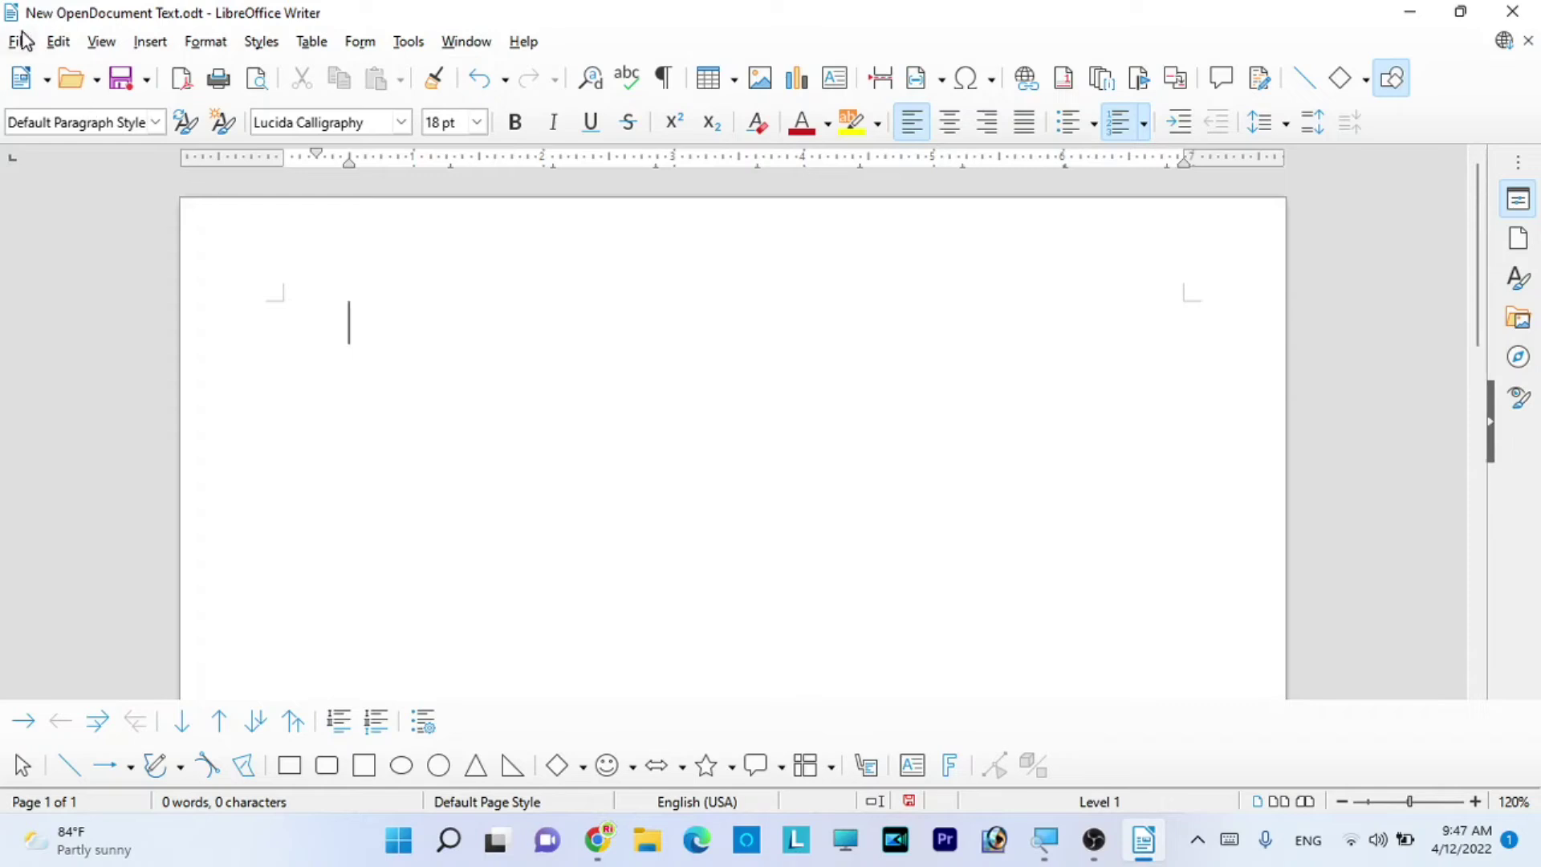
{"action": "type", "text": "fdfhfdhfdhfdgf"}
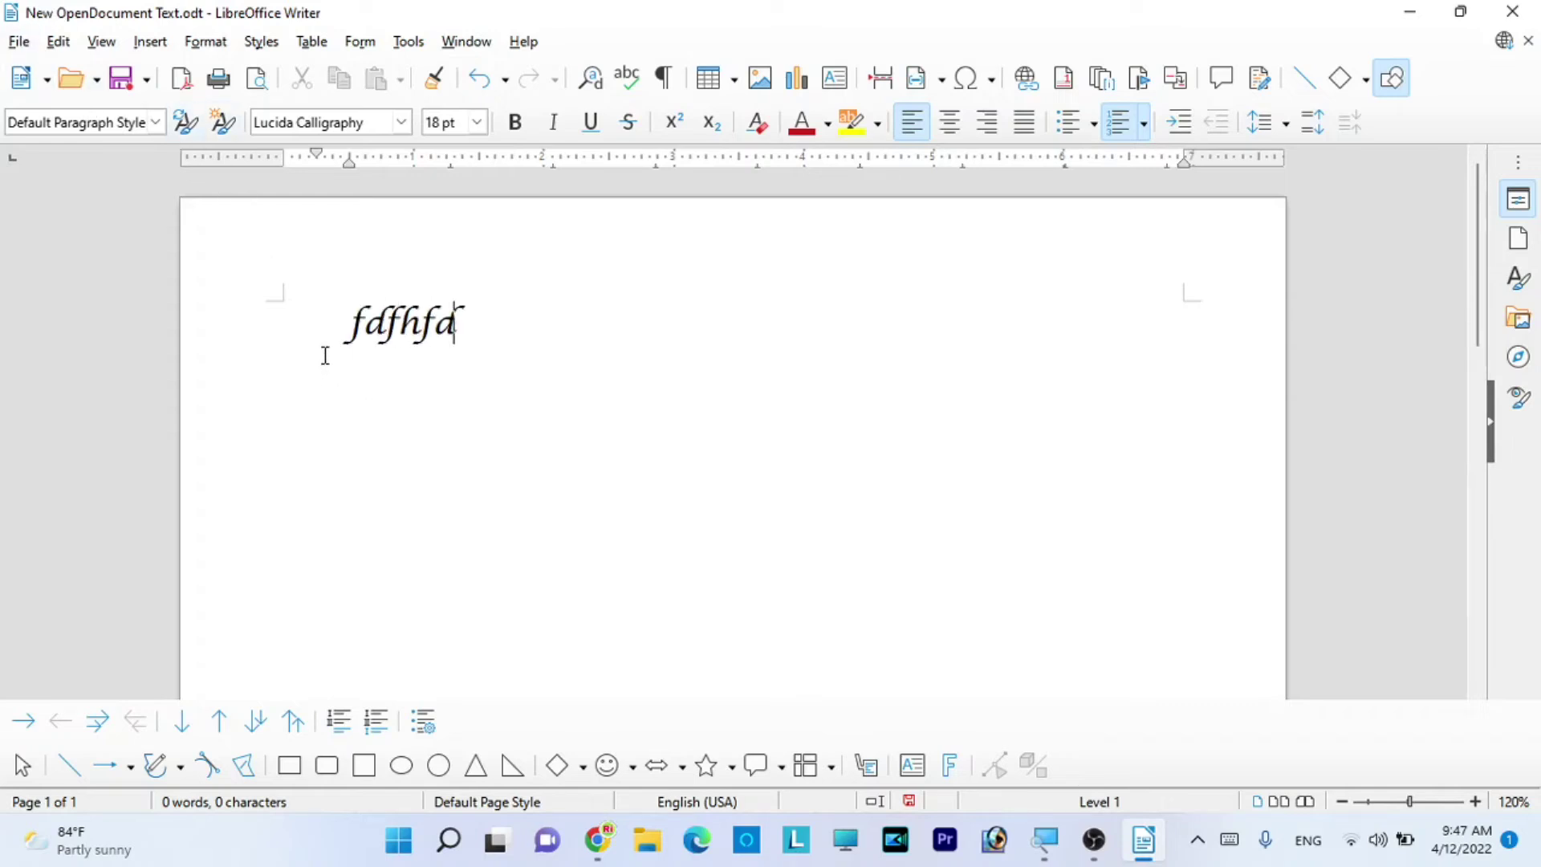
{"action": "key", "text": "Return"}
{"action": "type", "text": "ds"}
{"action": "key", "text": "Return"}
{"action": "type", "text": "fs g              d sf"}
{"action": "key", "text": "Return"}
{"action": "type", "text": "s"}
{"action": "key", "text": "Return"}
{"action": "type", "text": "dfds"}
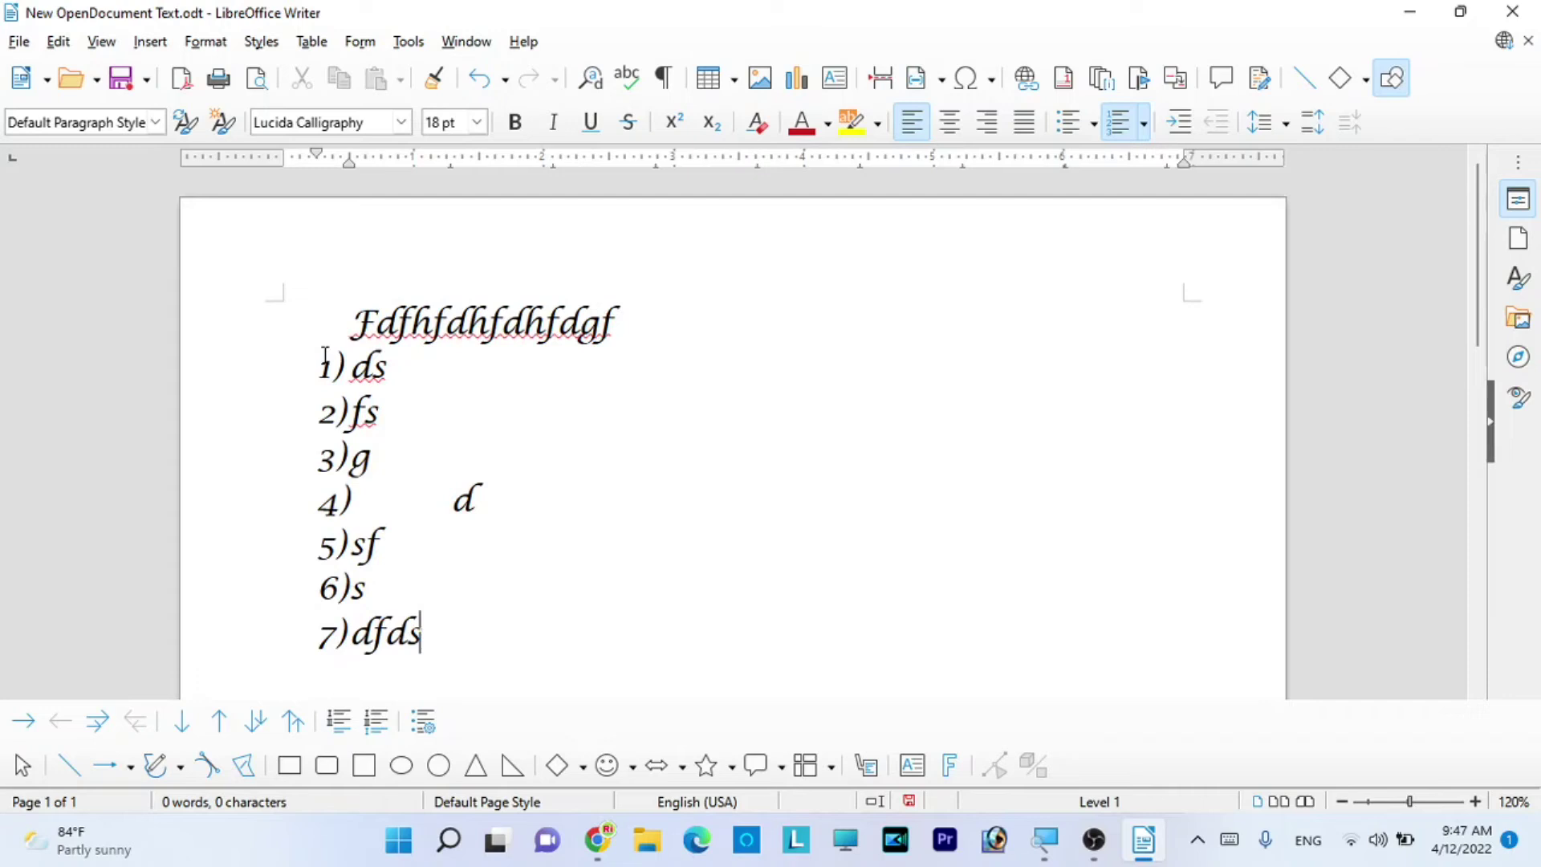
- Save the document, and save it again on the desktop as an ODF text document named "tyui"
{"action": "left_click", "coordinate": [309, 251]}
{"action": "key", "text": "ctrl+s"}
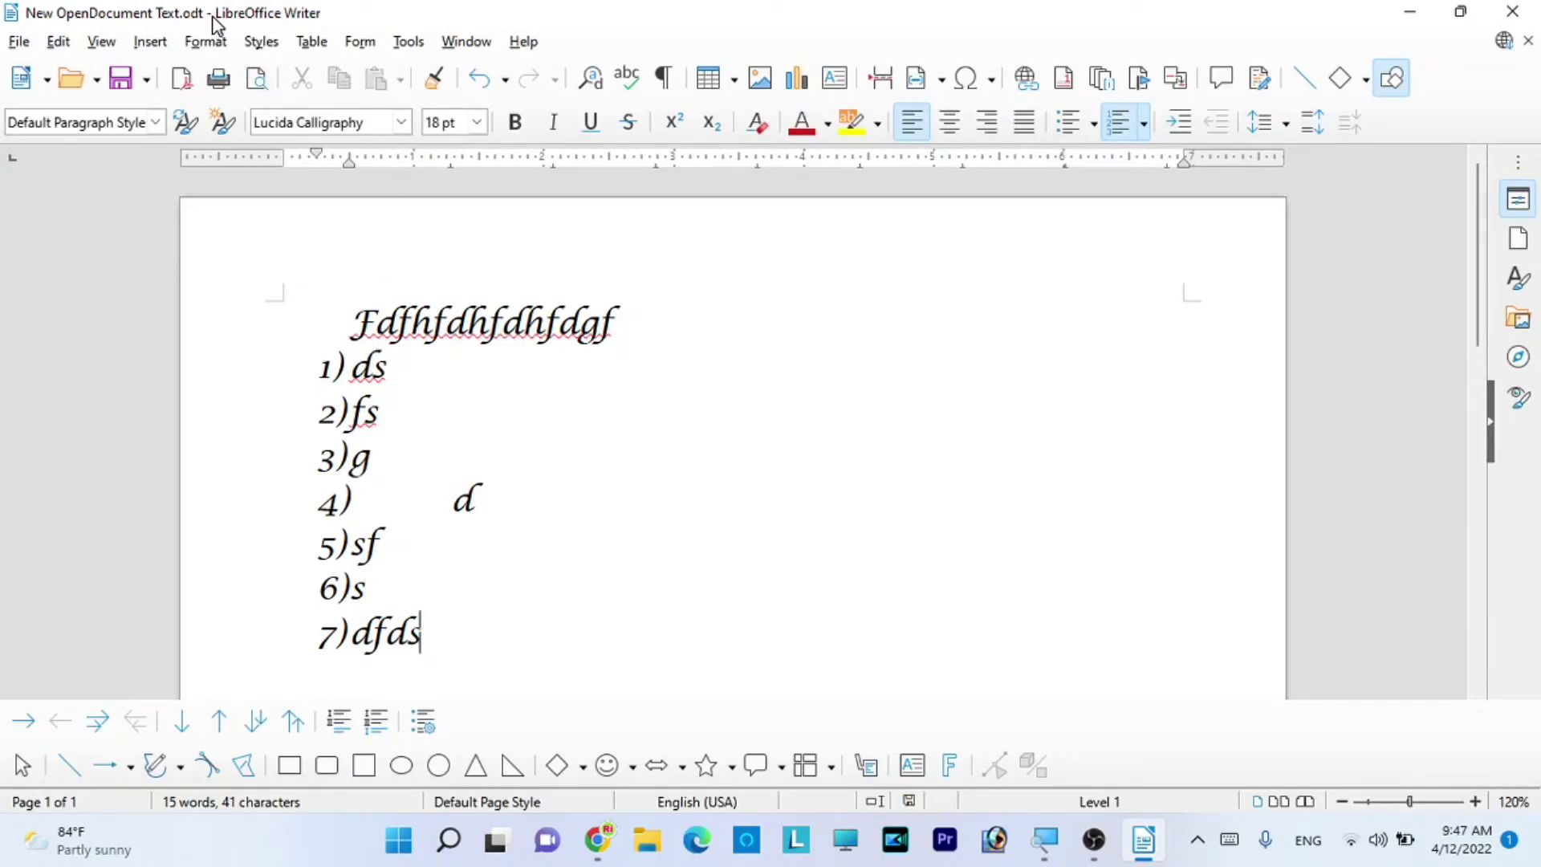
{"action": "left_click", "coordinate": [14, 42]}
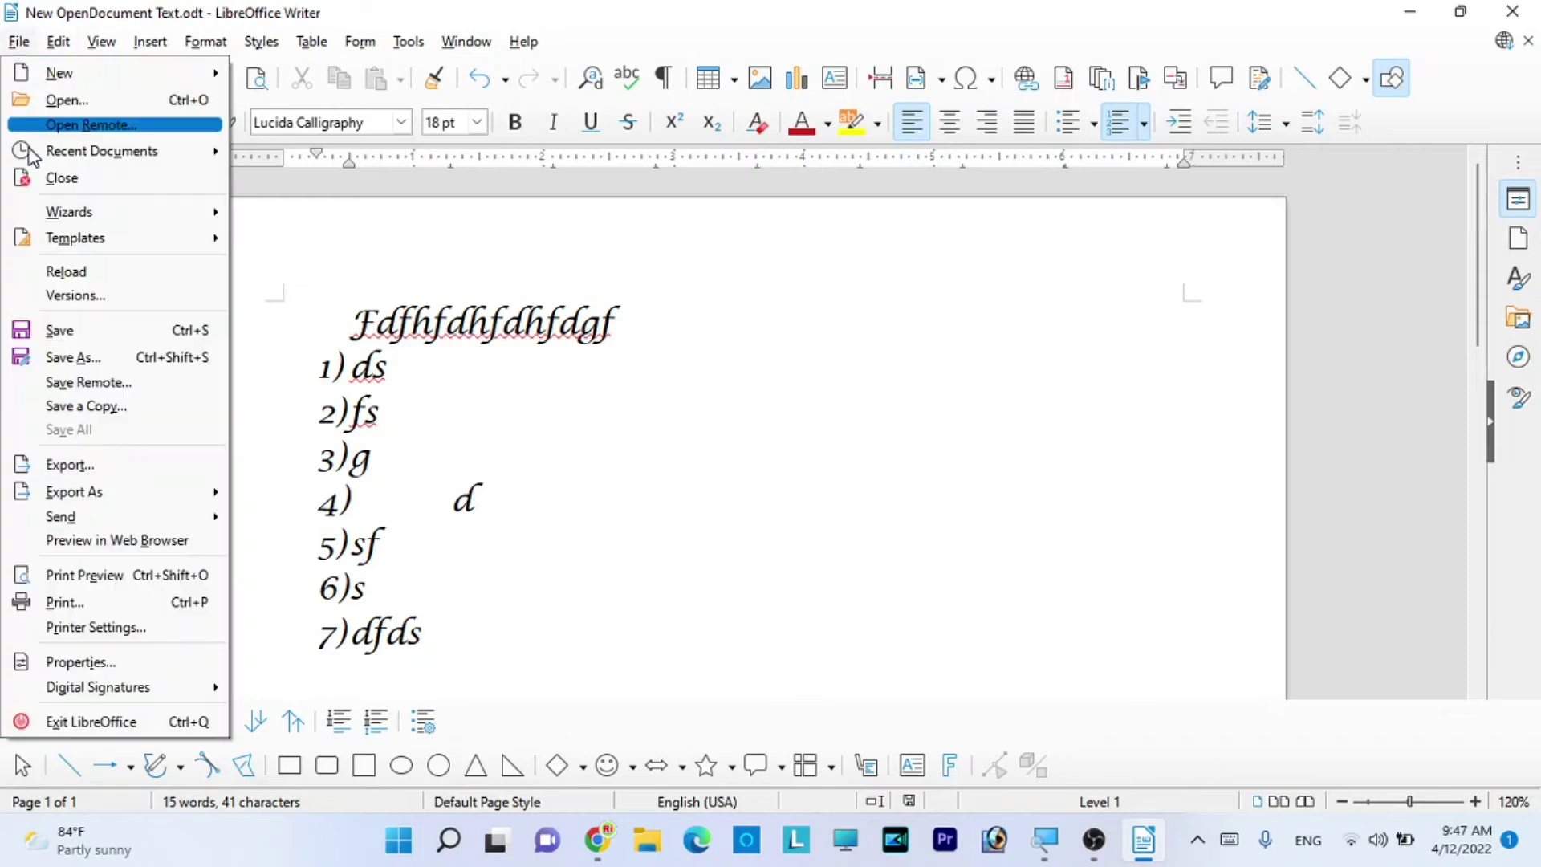
{"action": "left_click", "coordinate": [73, 357]}
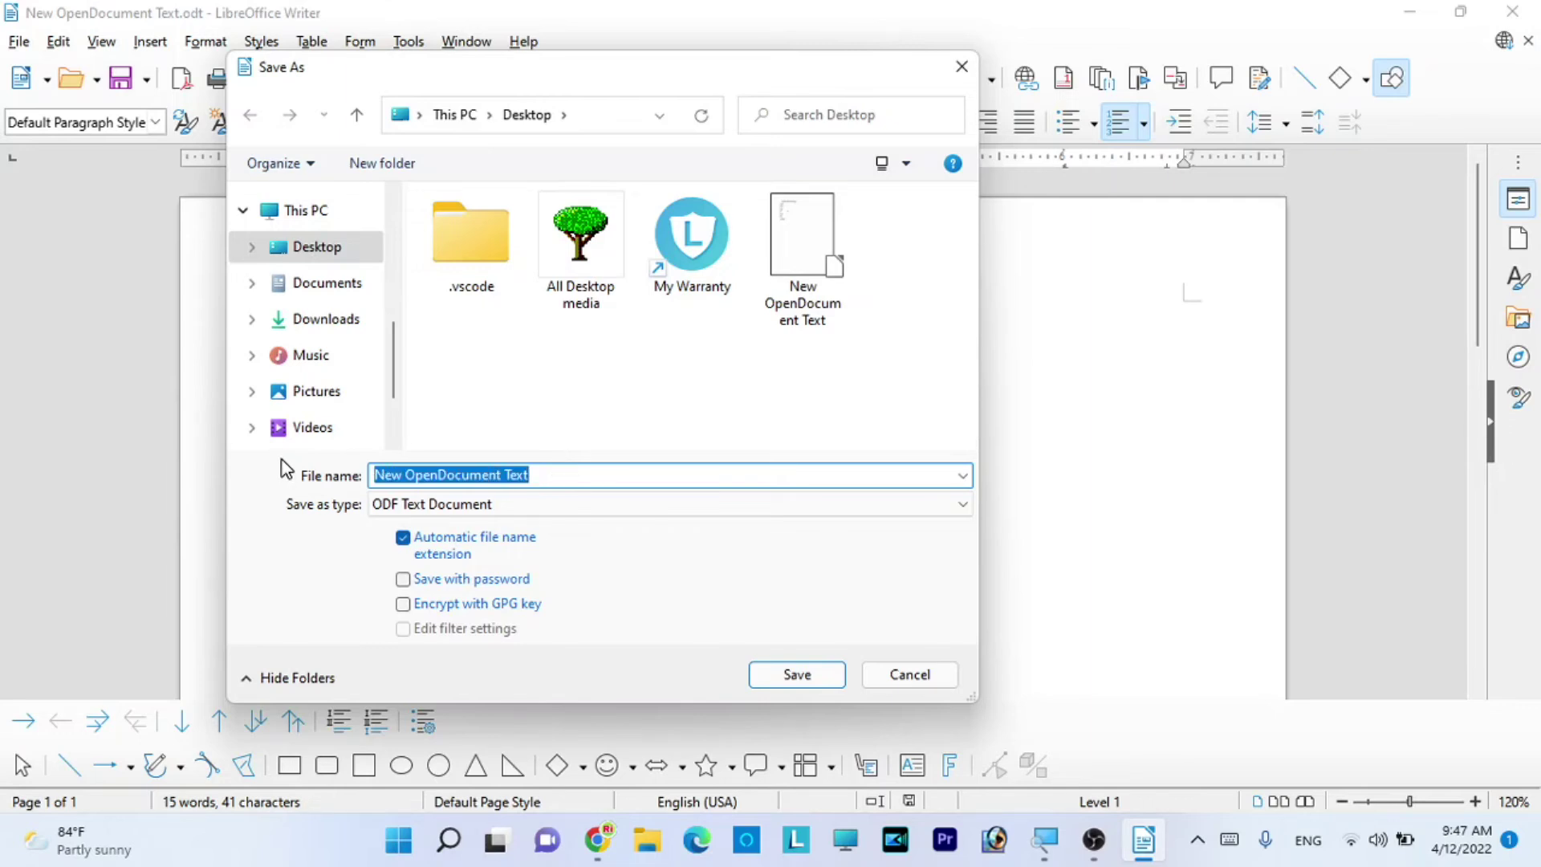
{"action": "type", "text": "tyui"}
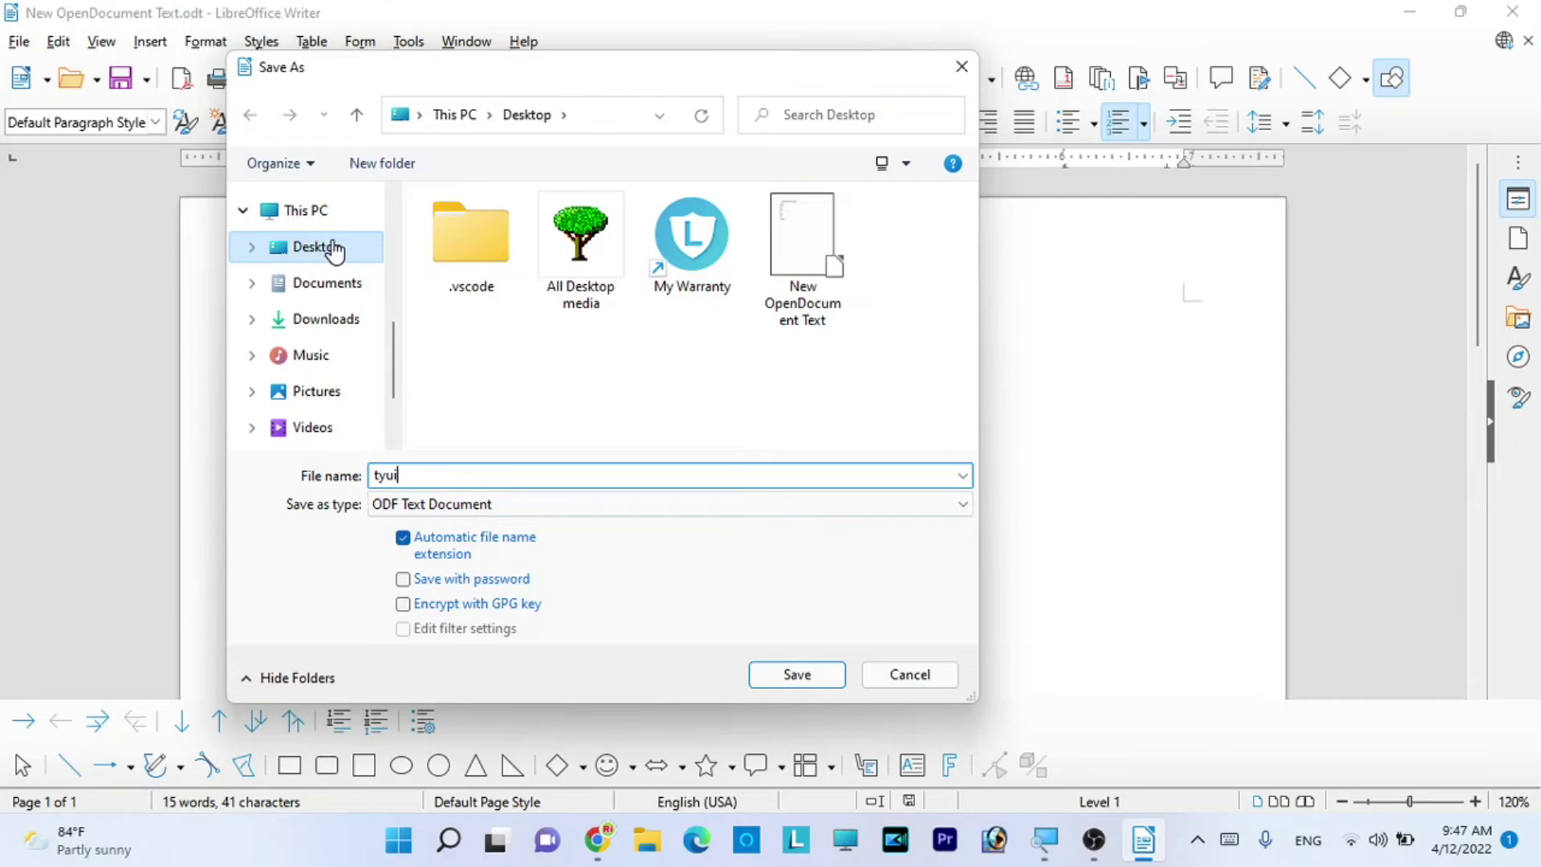
{"action": "left_click", "coordinate": [803, 682]}
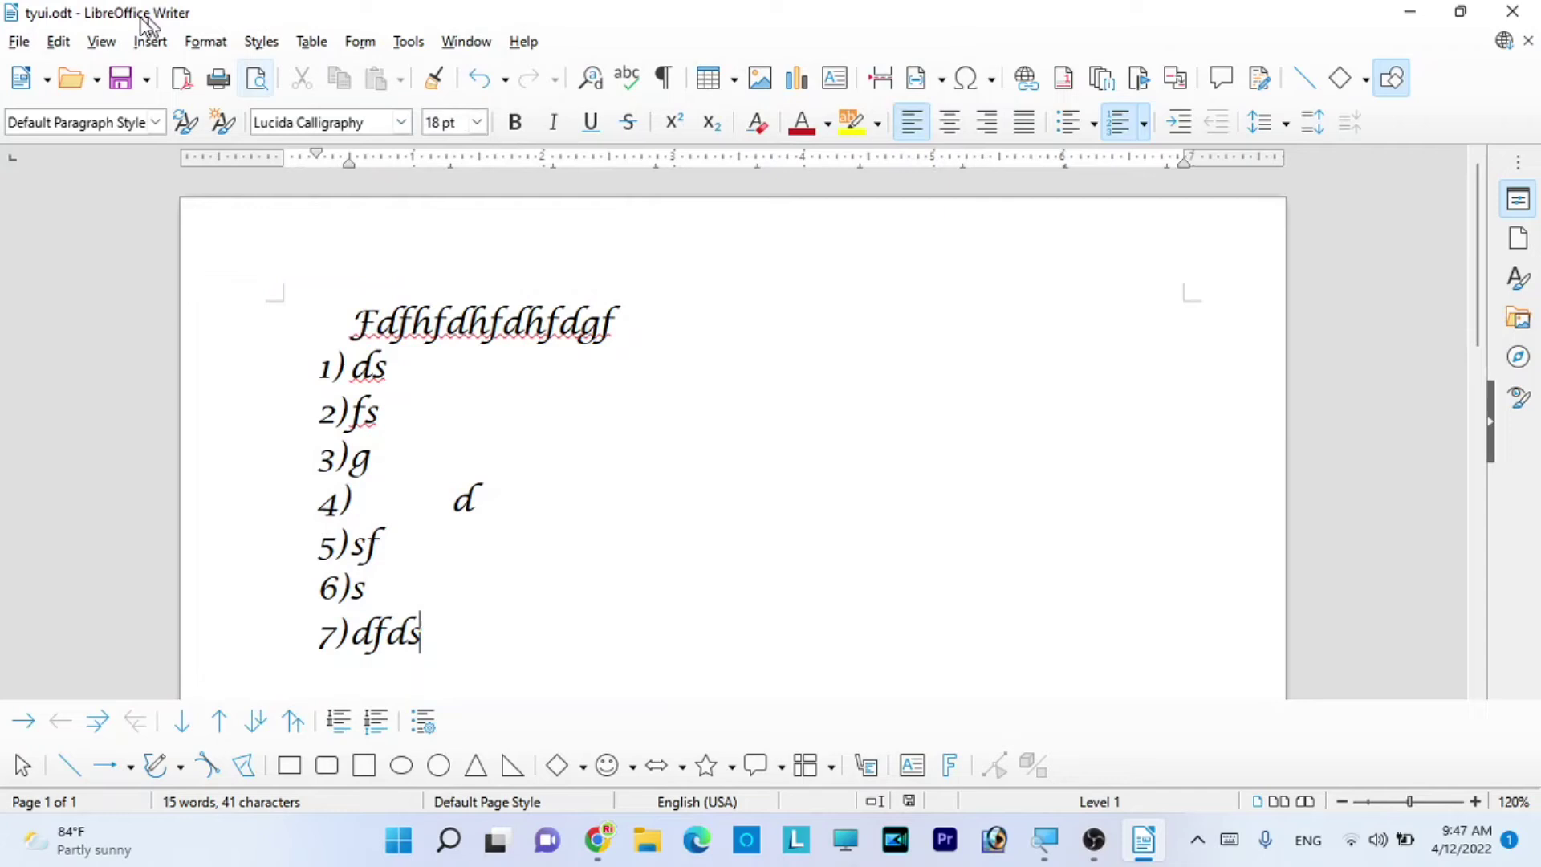
{"action": "left_click", "coordinate": [22, 12]}
{"action": "left_click", "coordinate": [40, 14]}
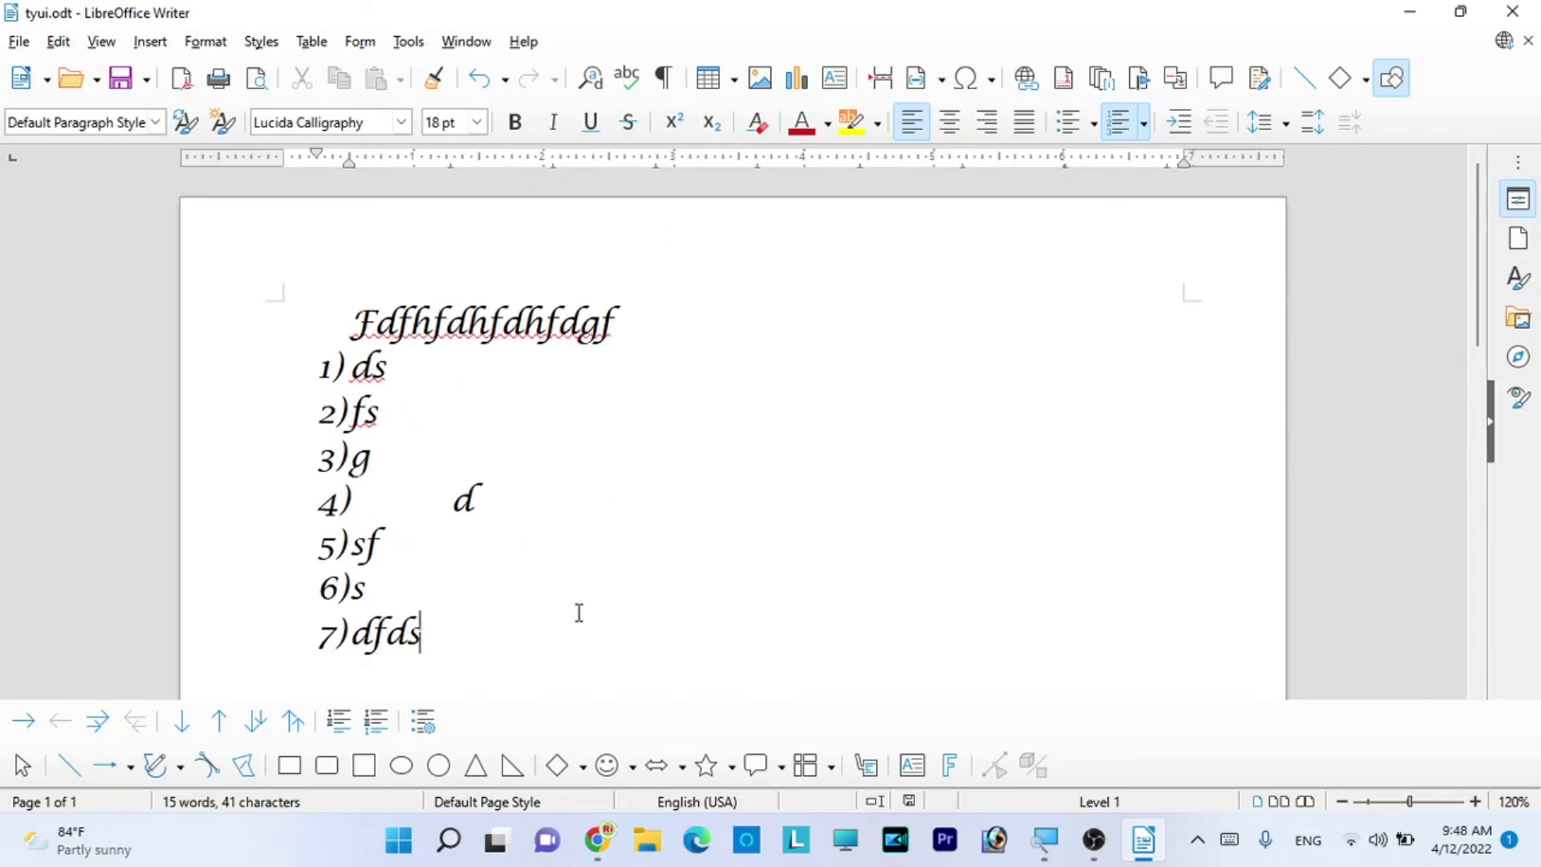
- Delete all the text on the page and look over the editing commands, including the Paste Special options
{"action": "left_click_drag", "start_coordinate": [561, 630], "coordinate": [298, 313]}
{"action": "key", "text": "Delete"}
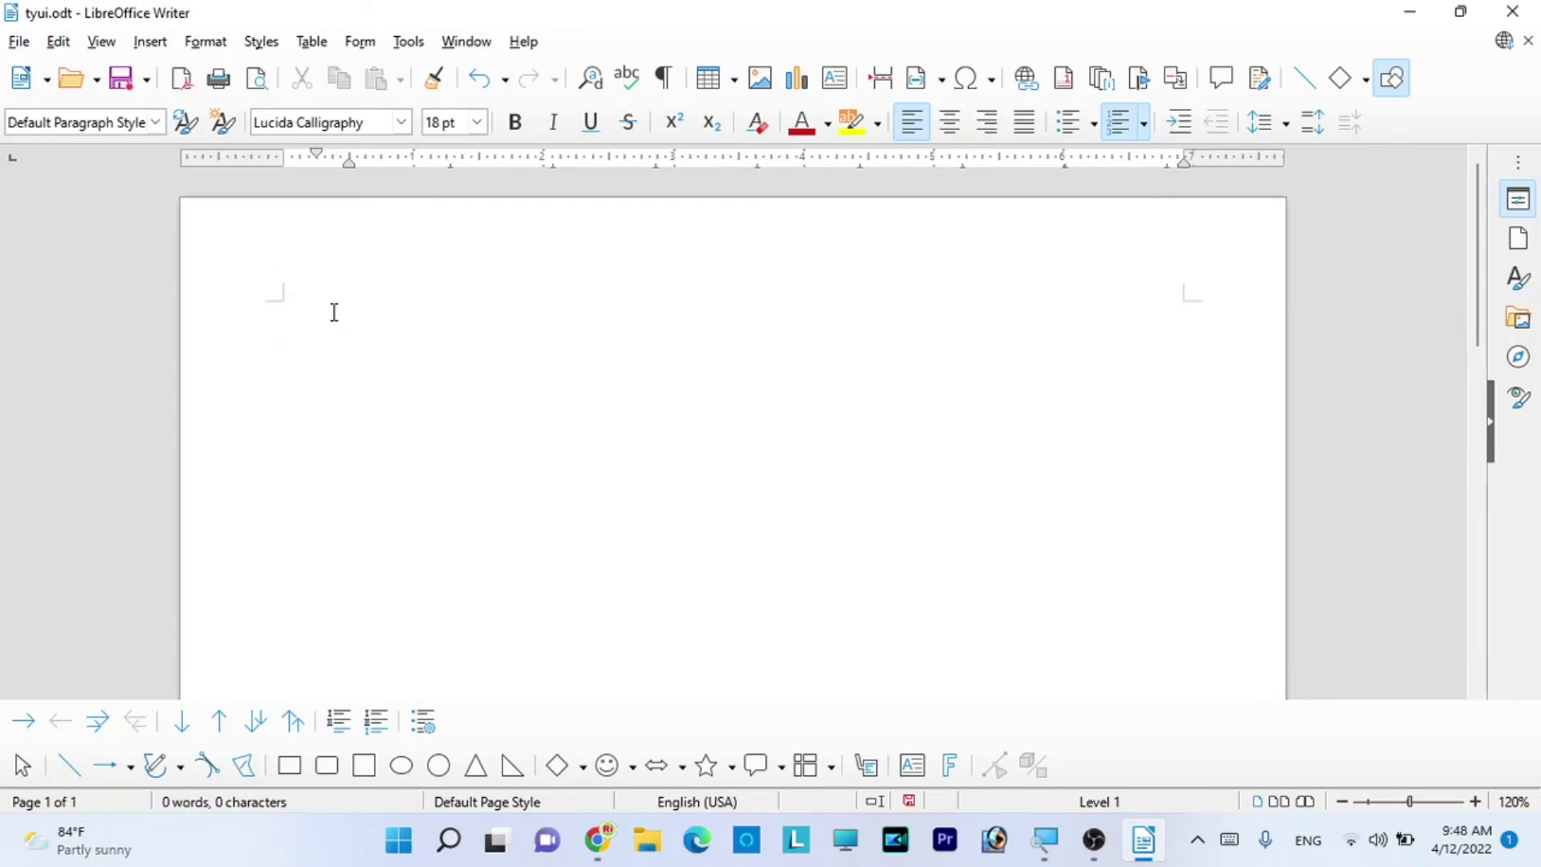
{"action": "left_click", "coordinate": [64, 41]}
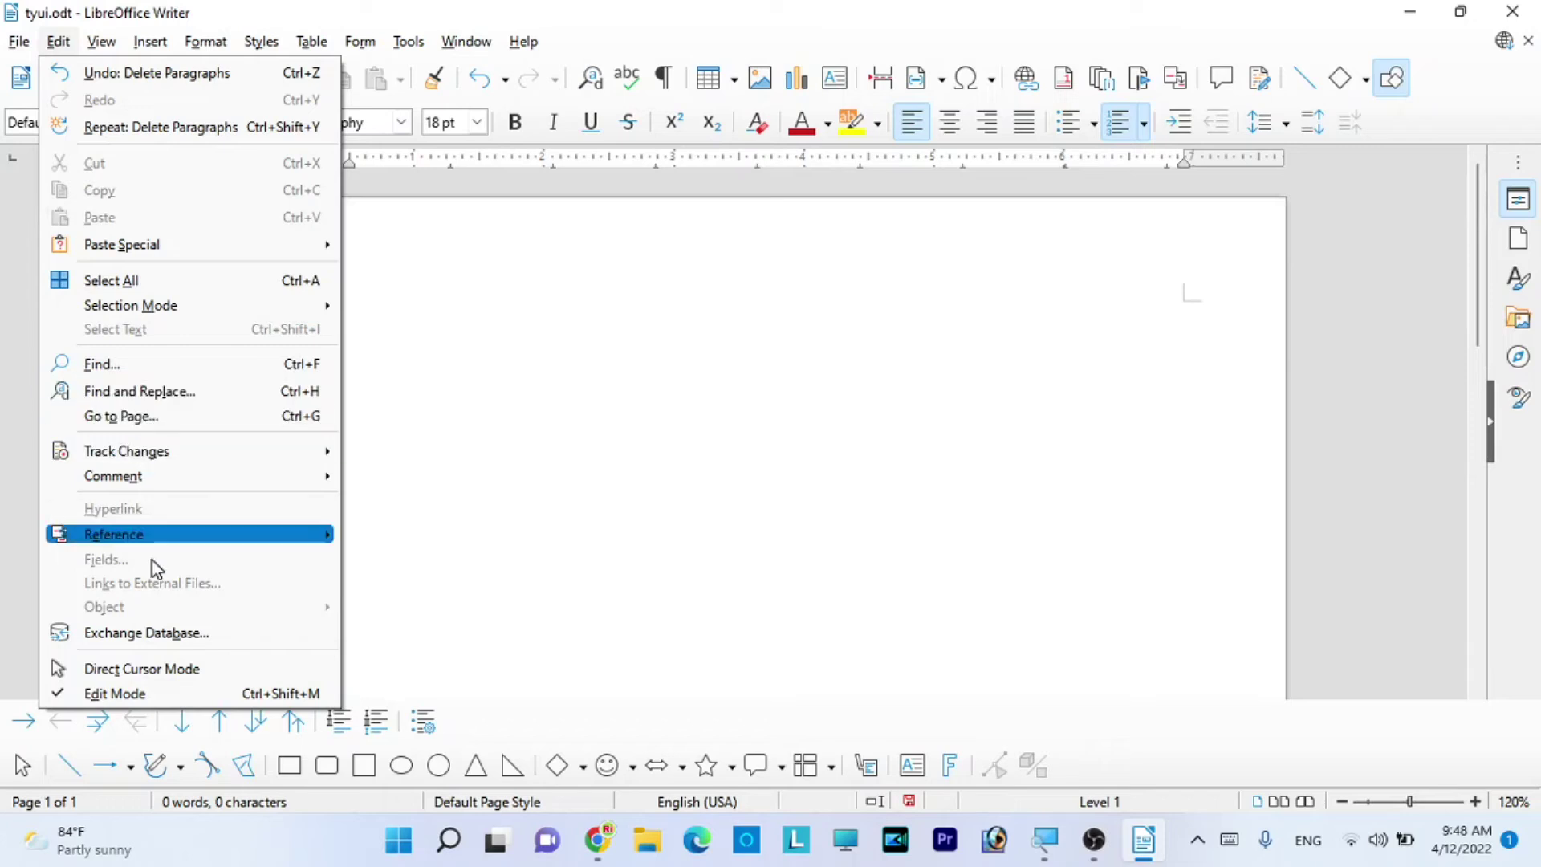
{"action": "left_click", "coordinate": [516, 394]}
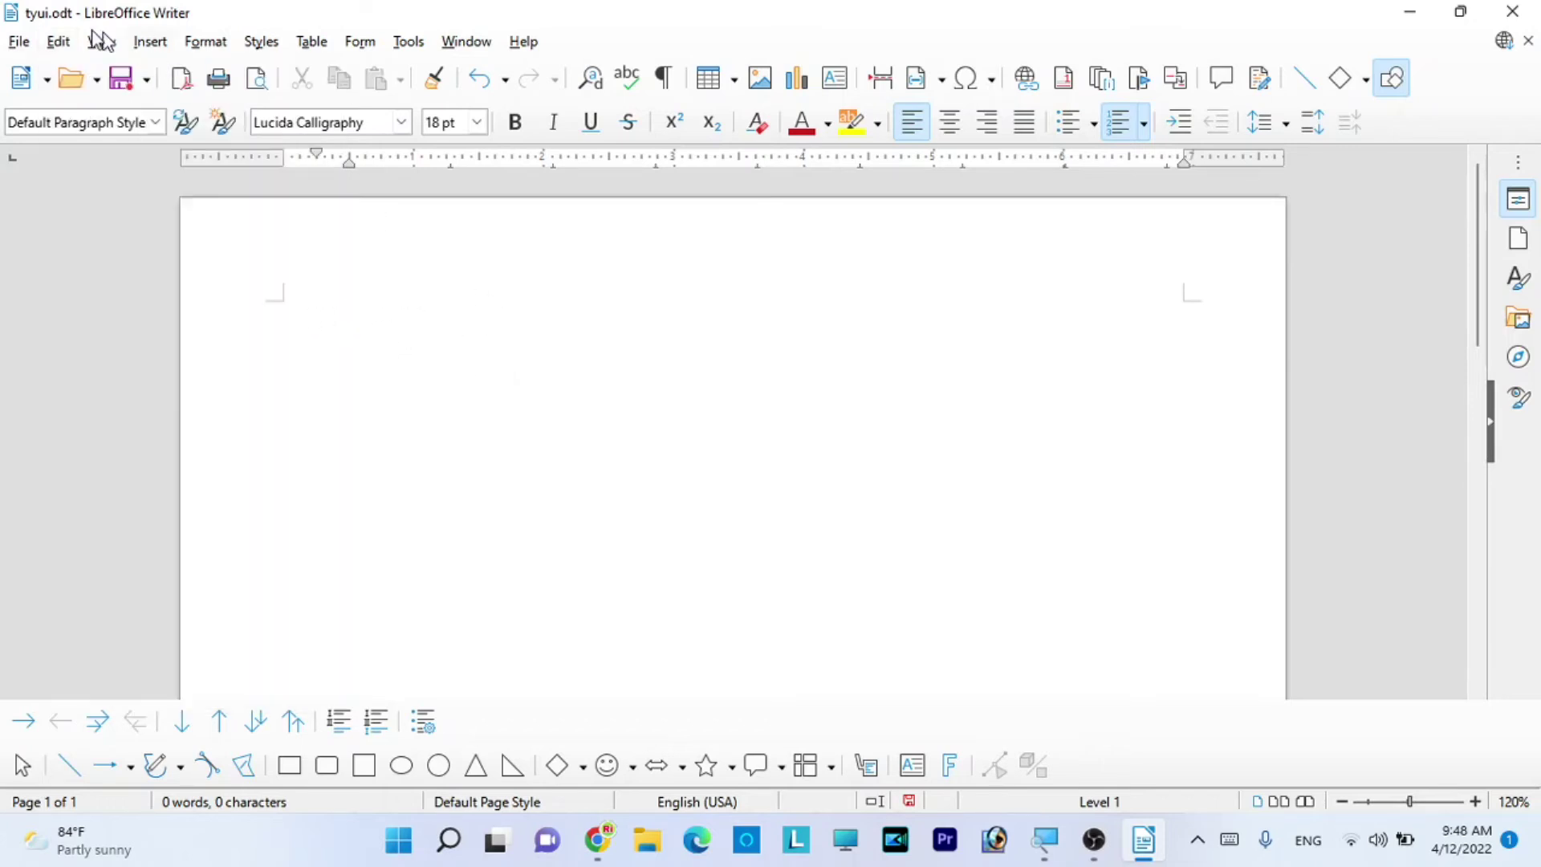
{"action": "left_click", "coordinate": [58, 42]}
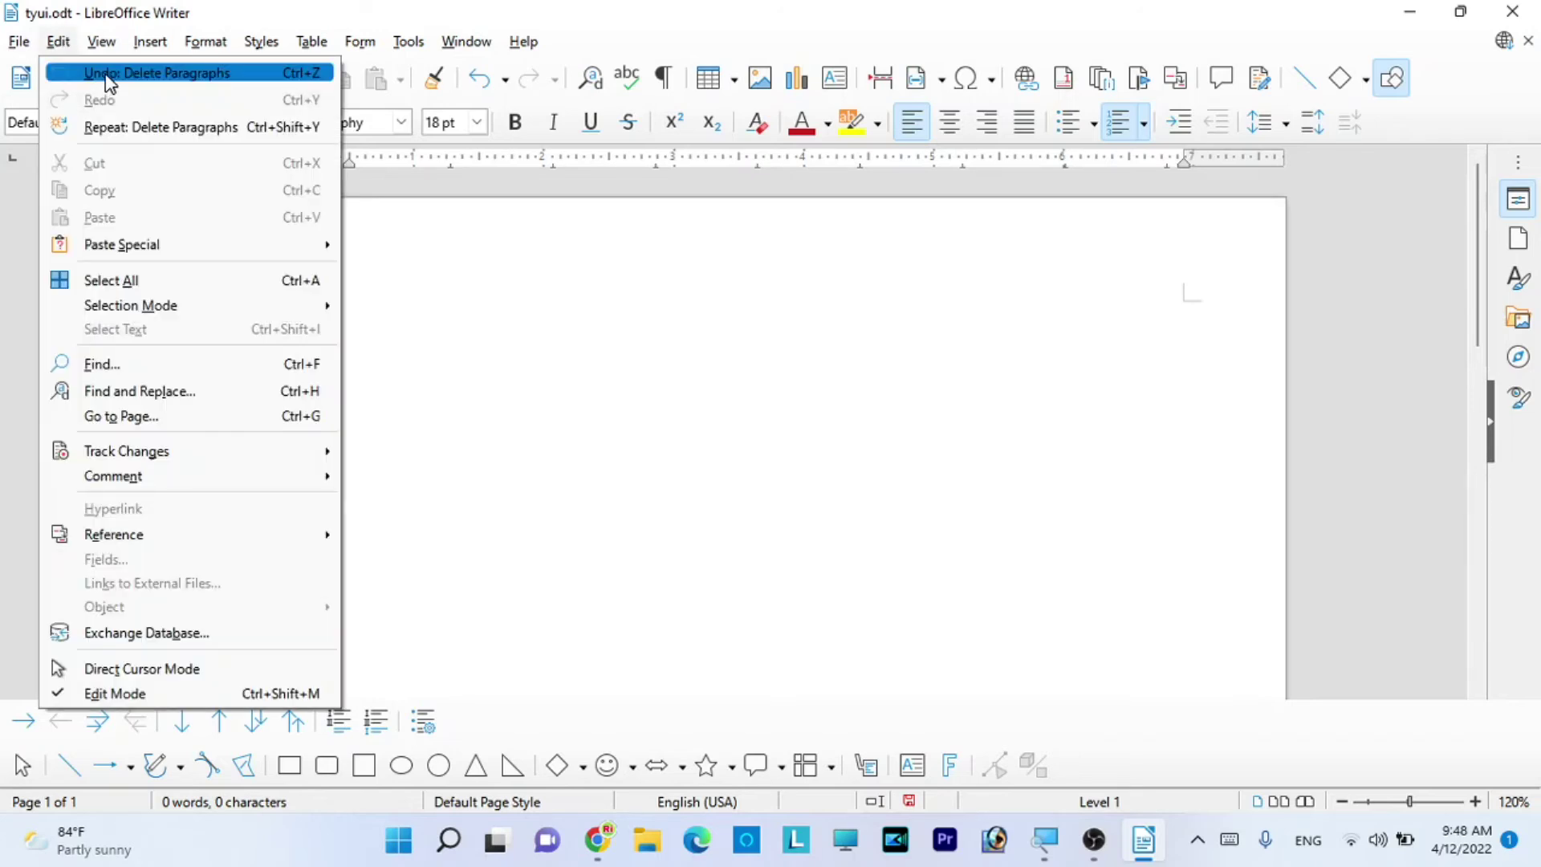
{"action": "mouse_move", "coordinate": [121, 246]}
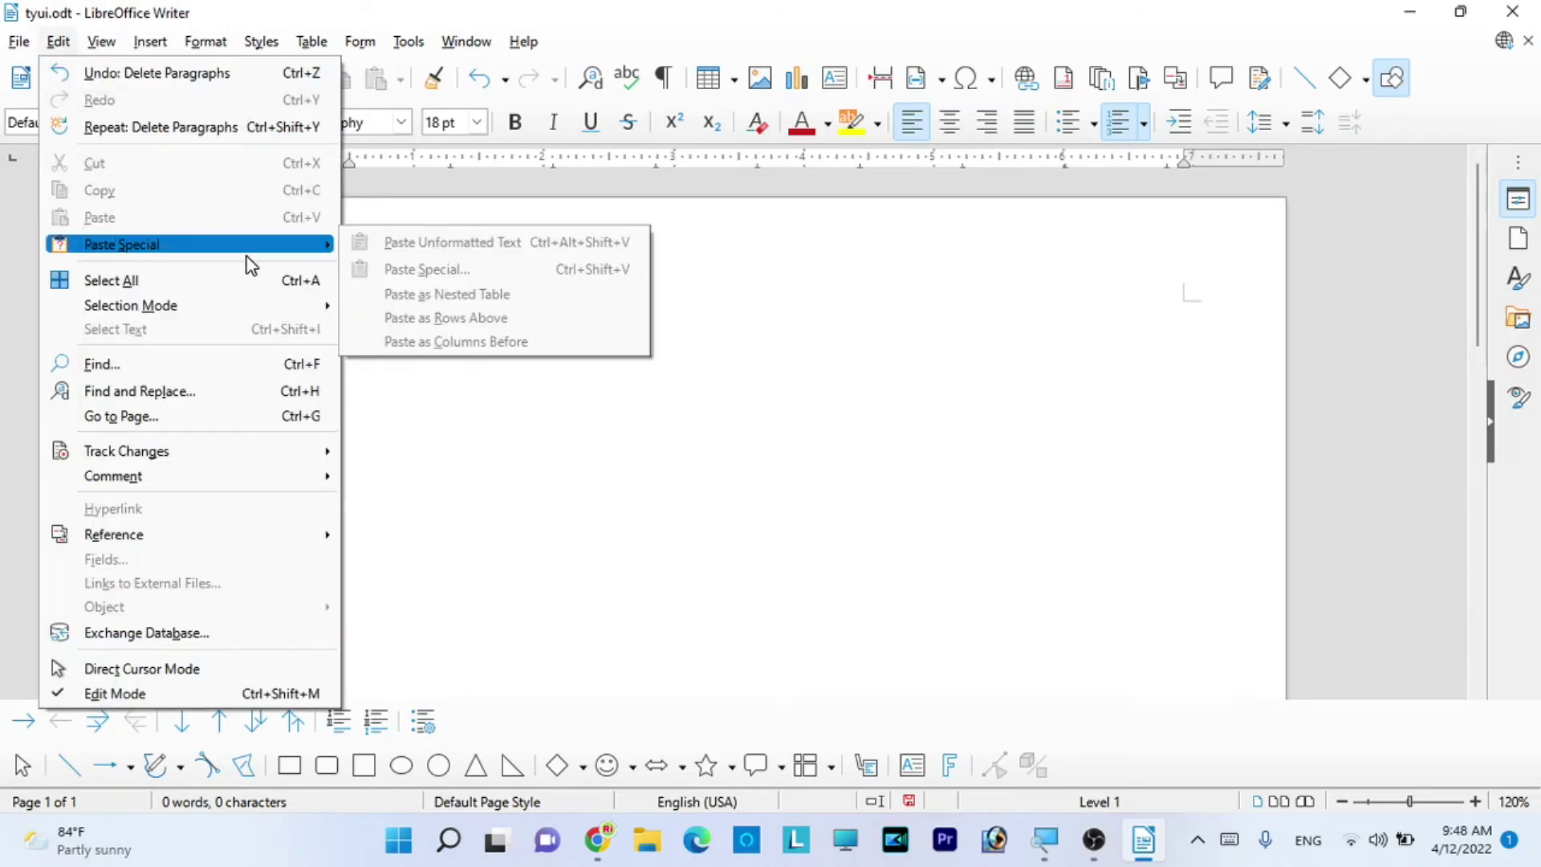
{"action": "left_click", "coordinate": [558, 502]}
- Enter the sample word "ddfds", delete it and undo the deletion
{"action": "type", "text": "ddfds"}
{"action": "key", "text": "ctrl+a"}
{"action": "key", "text": "BackSpace"}
{"action": "key", "text": "ctrl+z"}
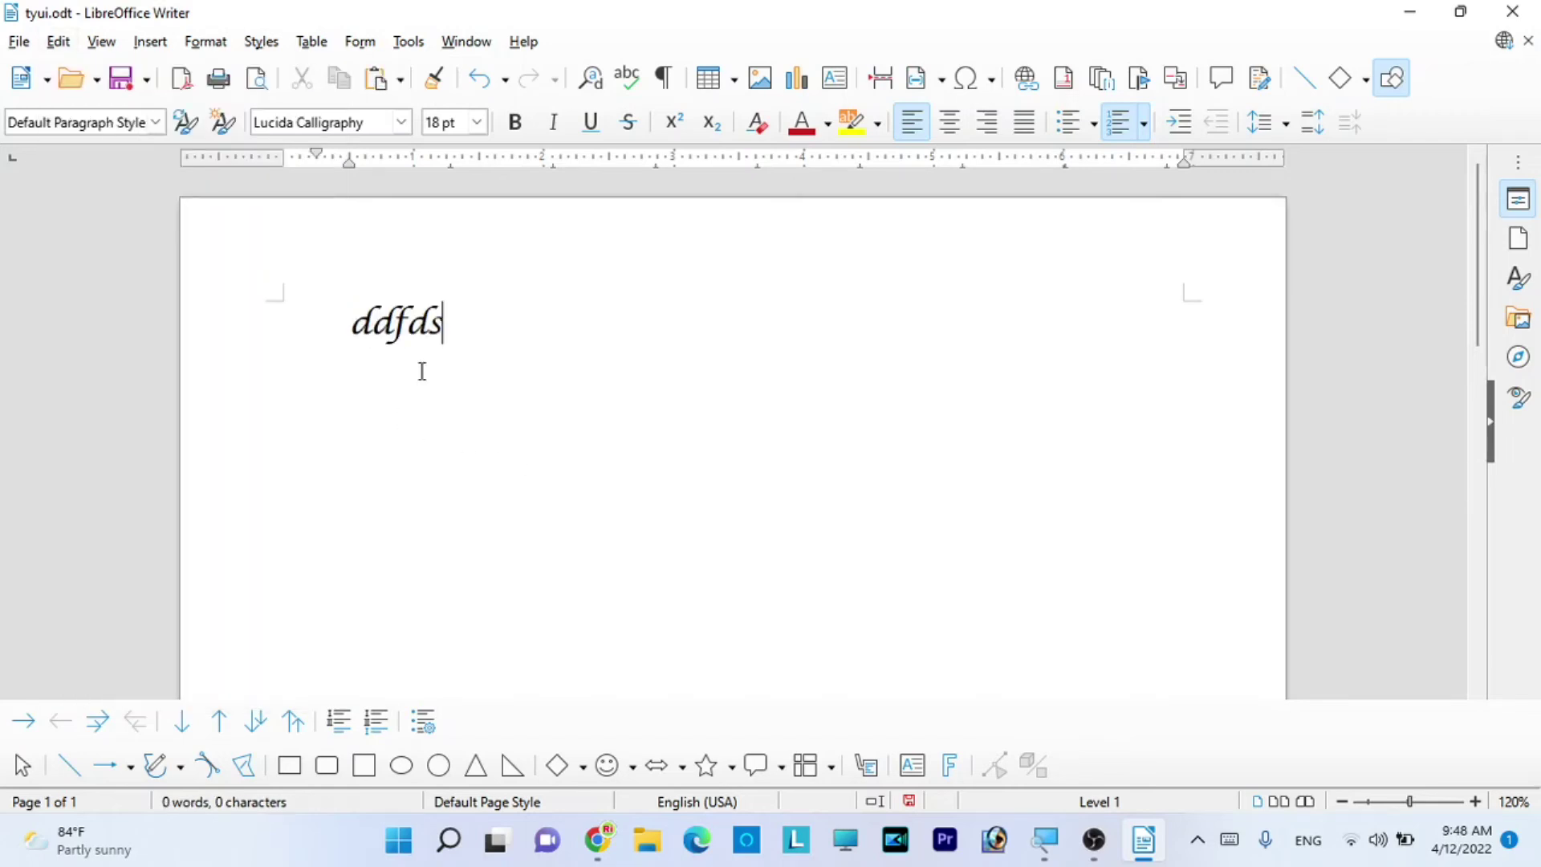
- Copy the word "ddfds", paste it on a new line below and cut both lines from the page
{"action": "key", "text": "ctrl+a"}
{"action": "key", "text": "ctrl+c"}
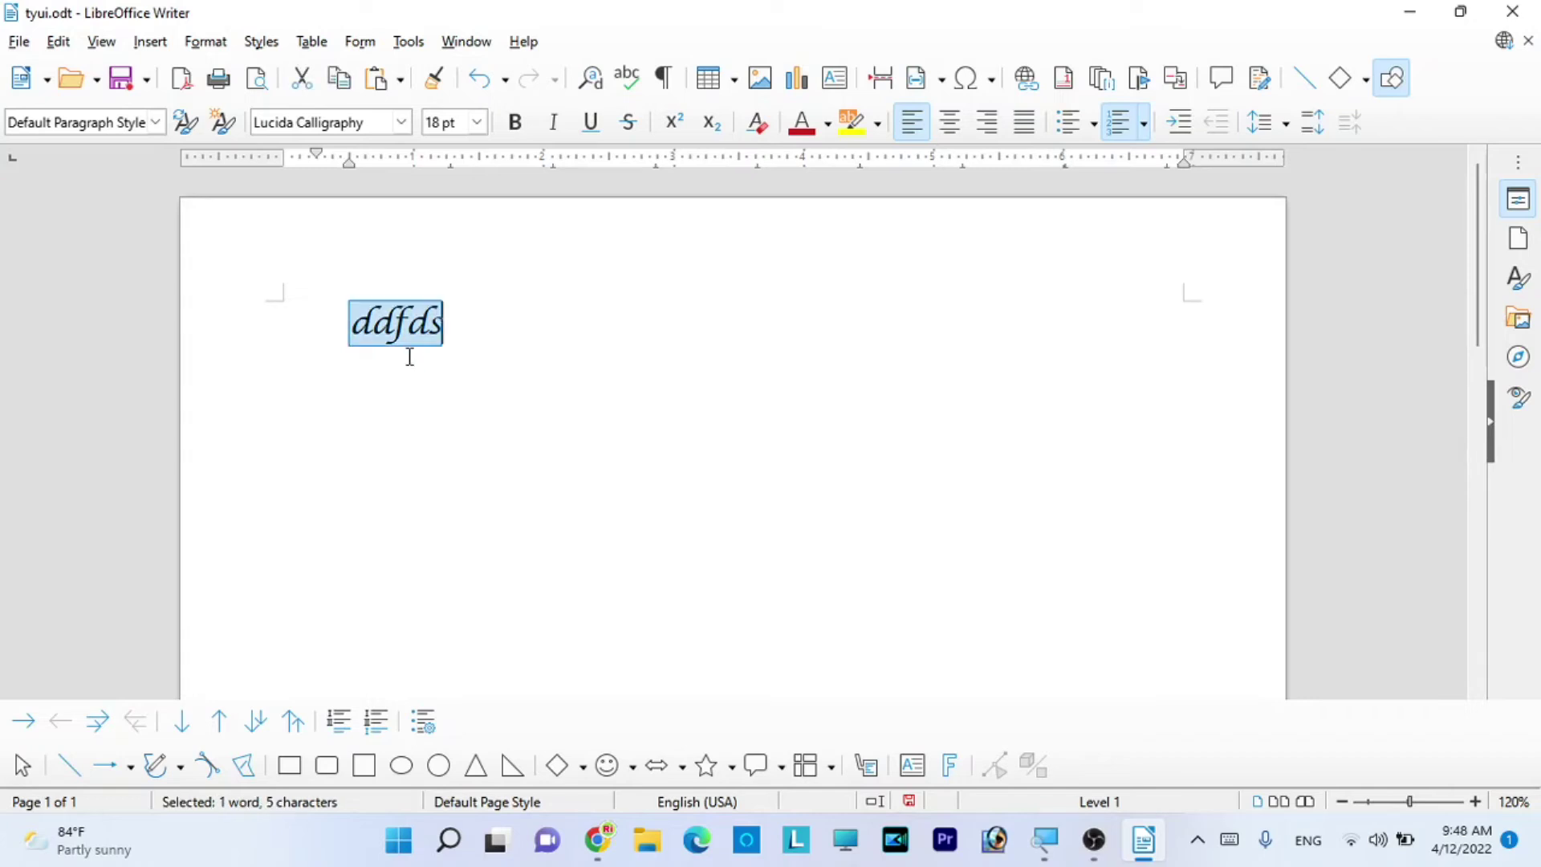
{"action": "left_click", "coordinate": [452, 329]}
{"action": "key", "text": "Return"}
{"action": "key", "text": "ctrl+v"}
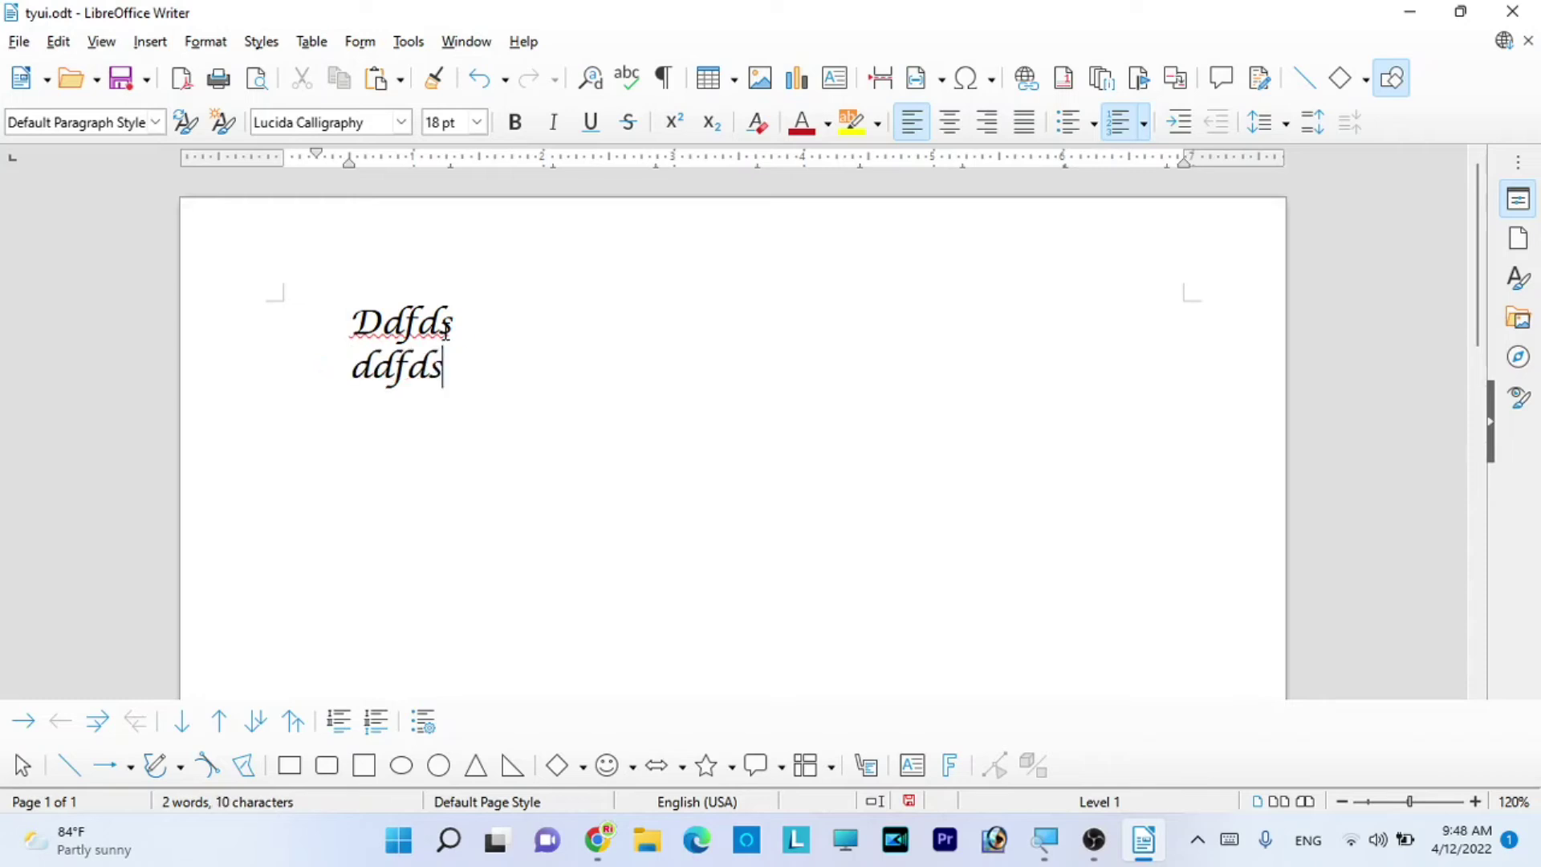
{"action": "left_click_drag", "start_coordinate": [452, 394], "coordinate": [354, 320]}
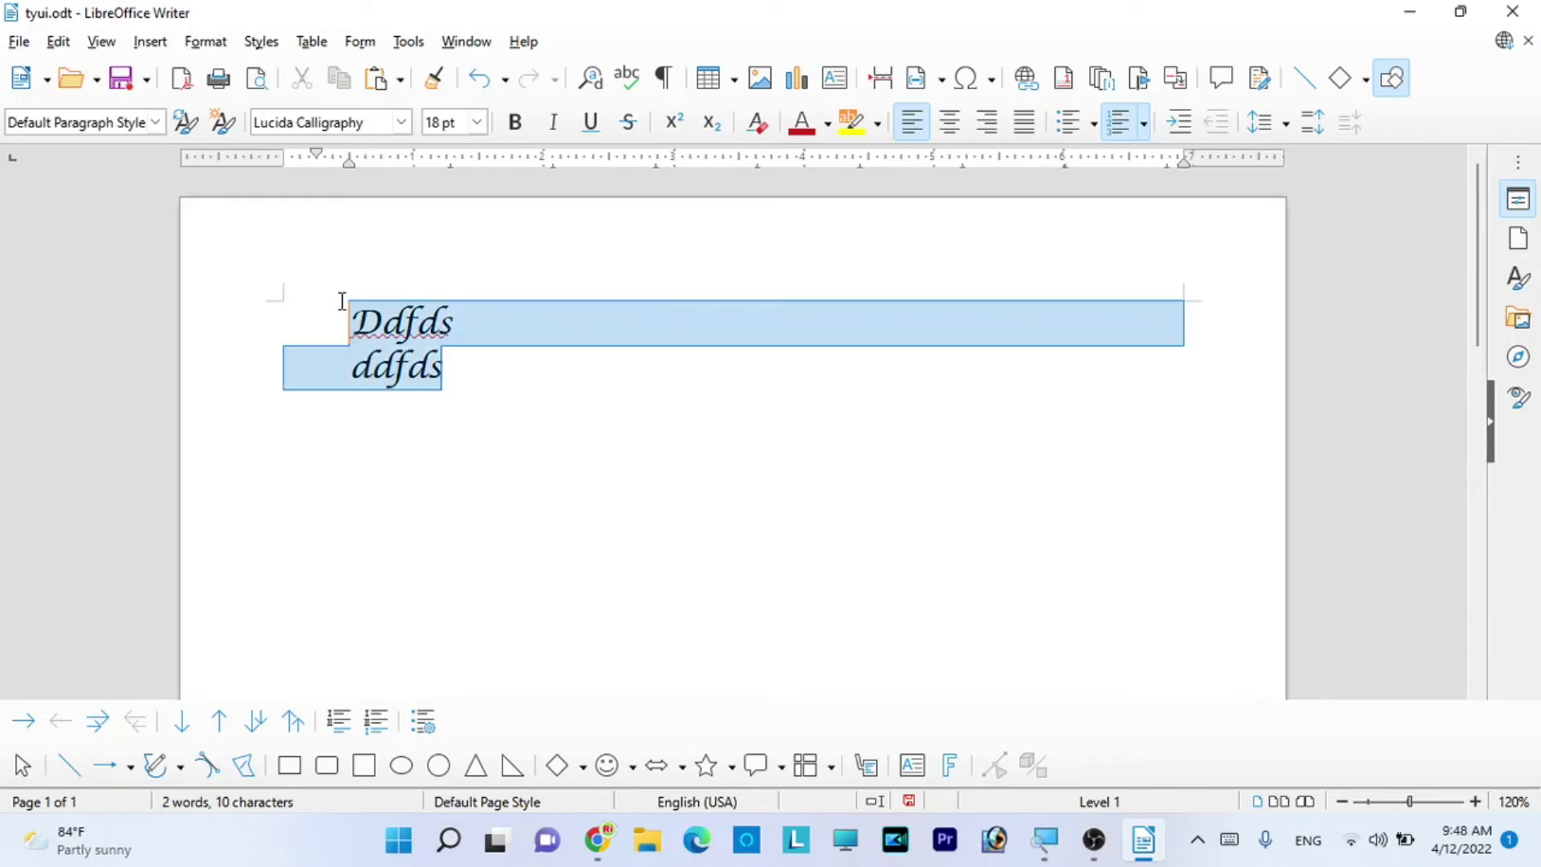
{"action": "key", "text": "ctrl+x"}
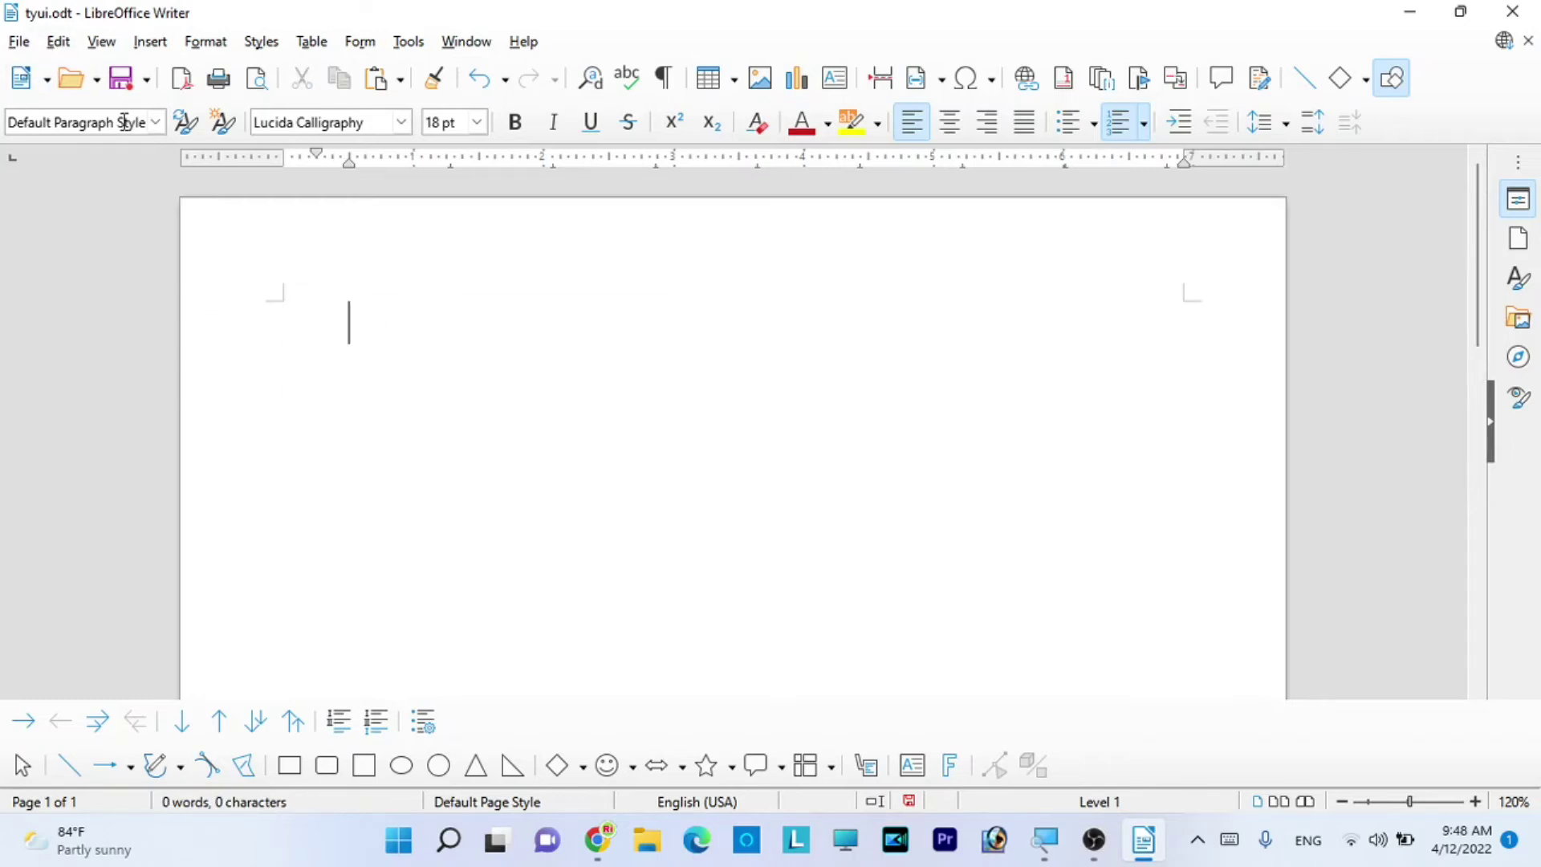
- Enter the line "Dsfdsf" and eight numbered items: "dsfds", "fds", "fds", a tab-indented "fds", "f", "fdfdf", "dsf" and "d"
{"action": "left_click", "coordinate": [55, 45]}
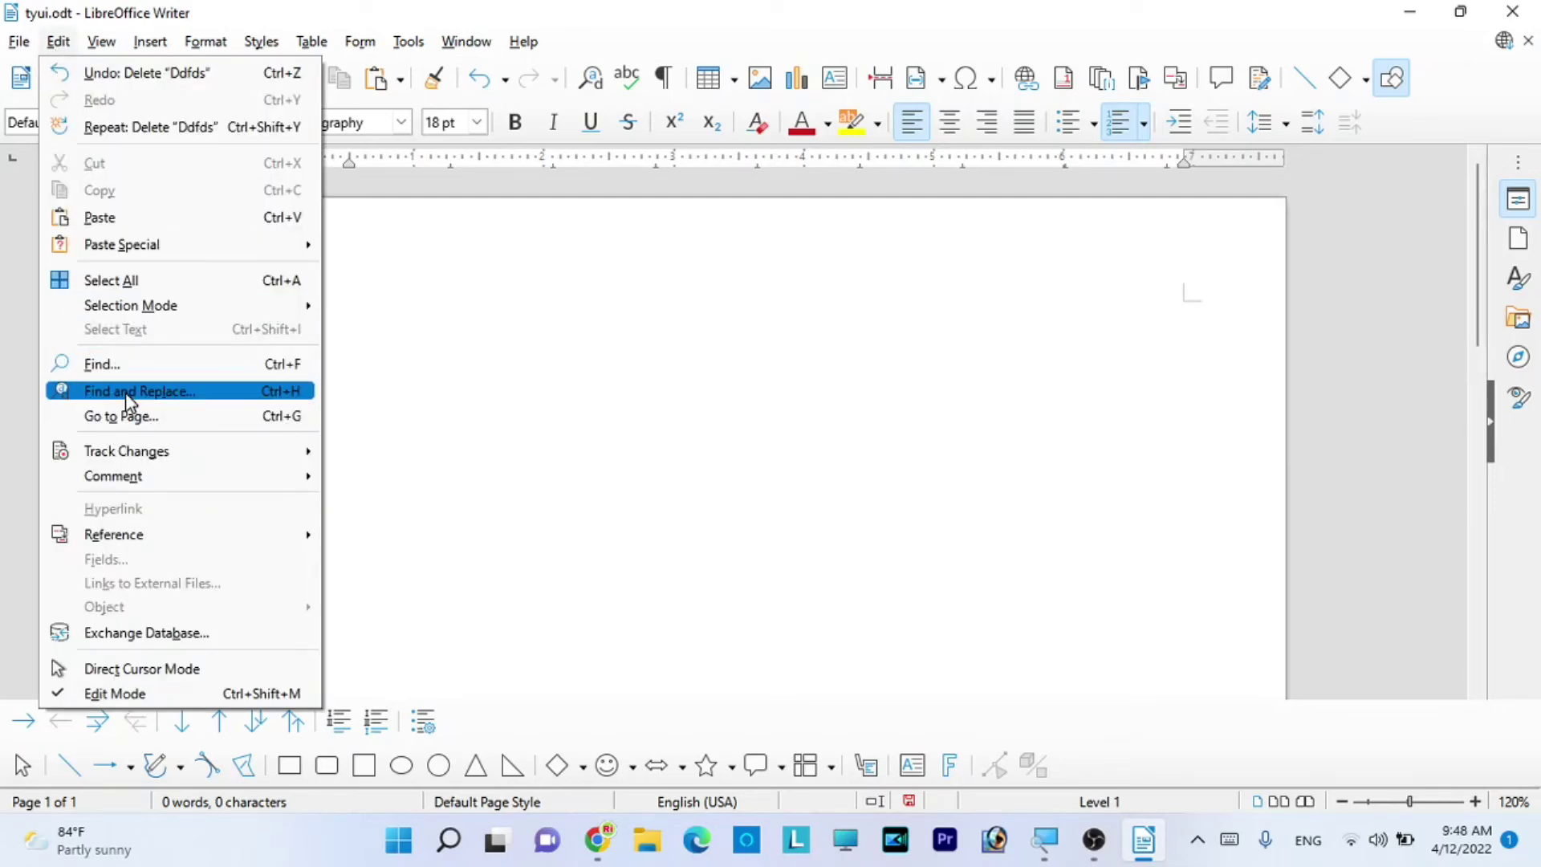
{"action": "left_click", "coordinate": [478, 358]}
{"action": "type", "text": "dsfdsf dsfds fds fds \tfds f fdfdf dsf d"}
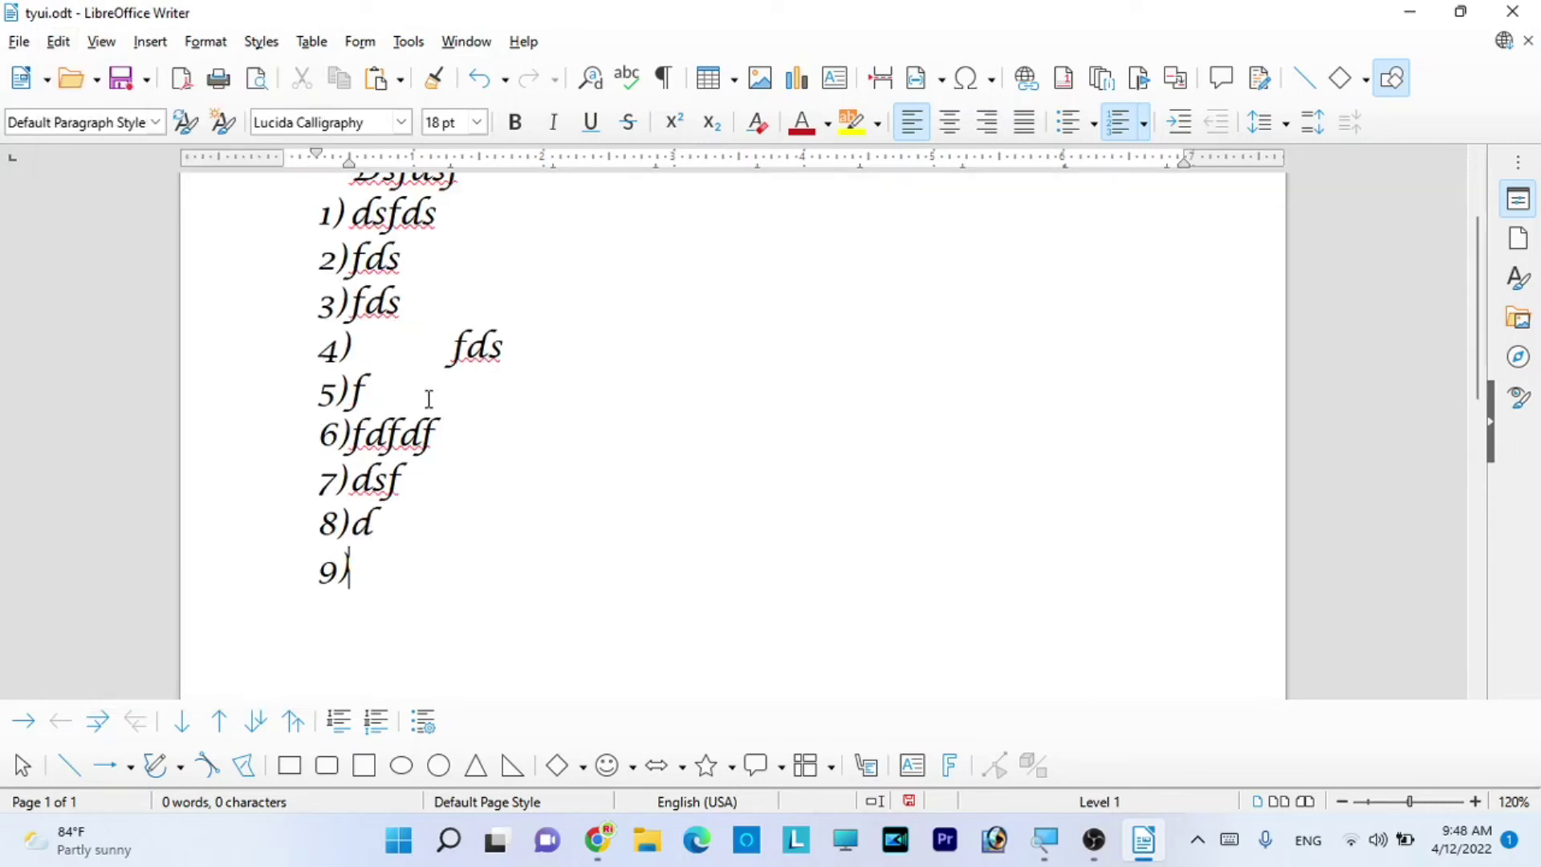
- Search the document for the letter "f", cycle through its occurrences and close the search
{"action": "key", "text": "ctrl+f"}
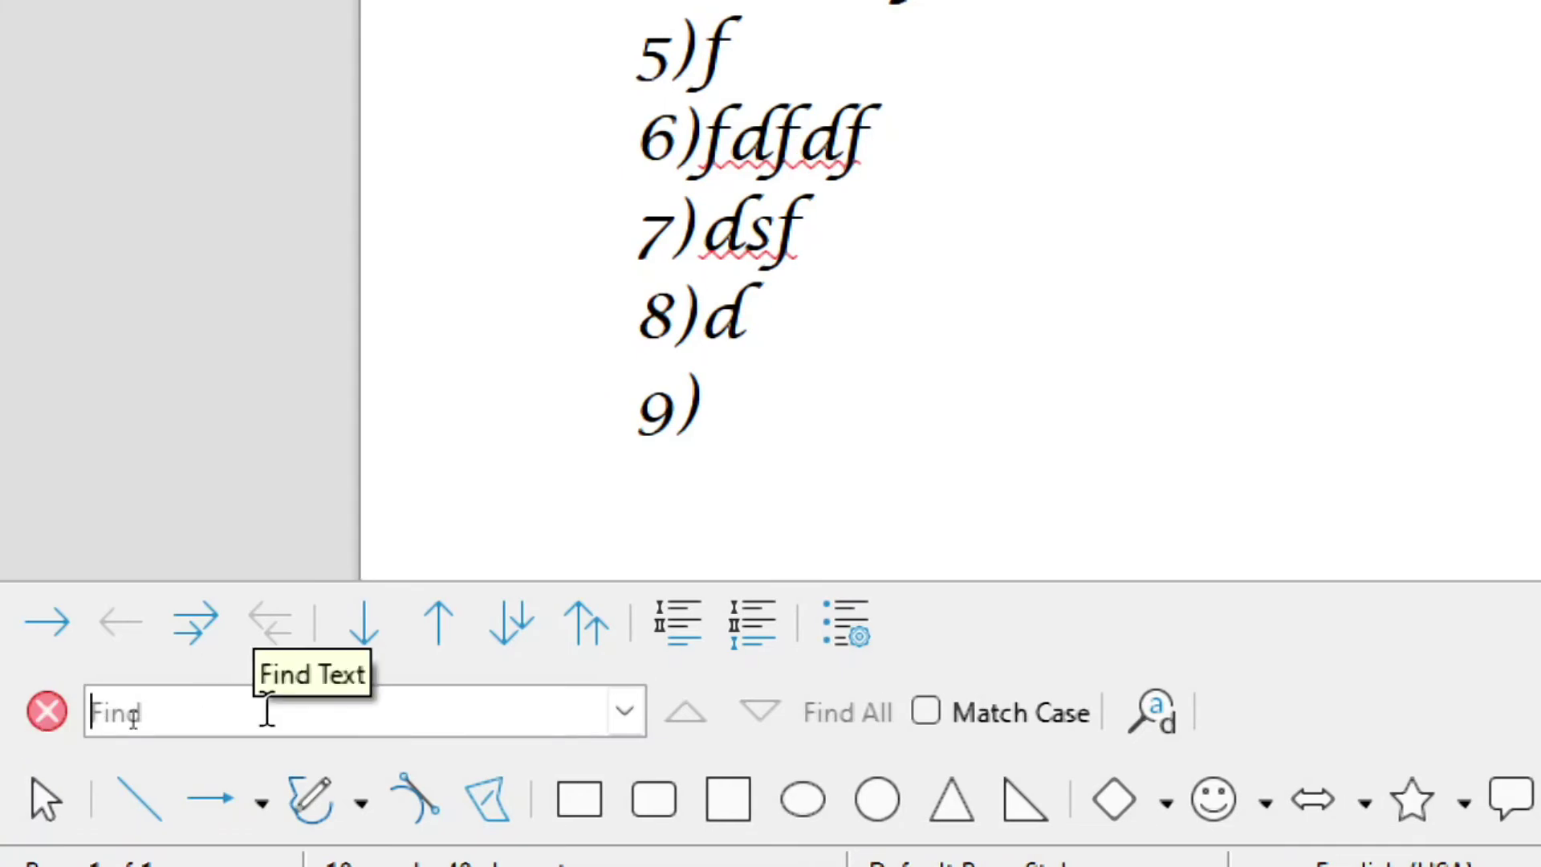
{"action": "type", "text": "f"}
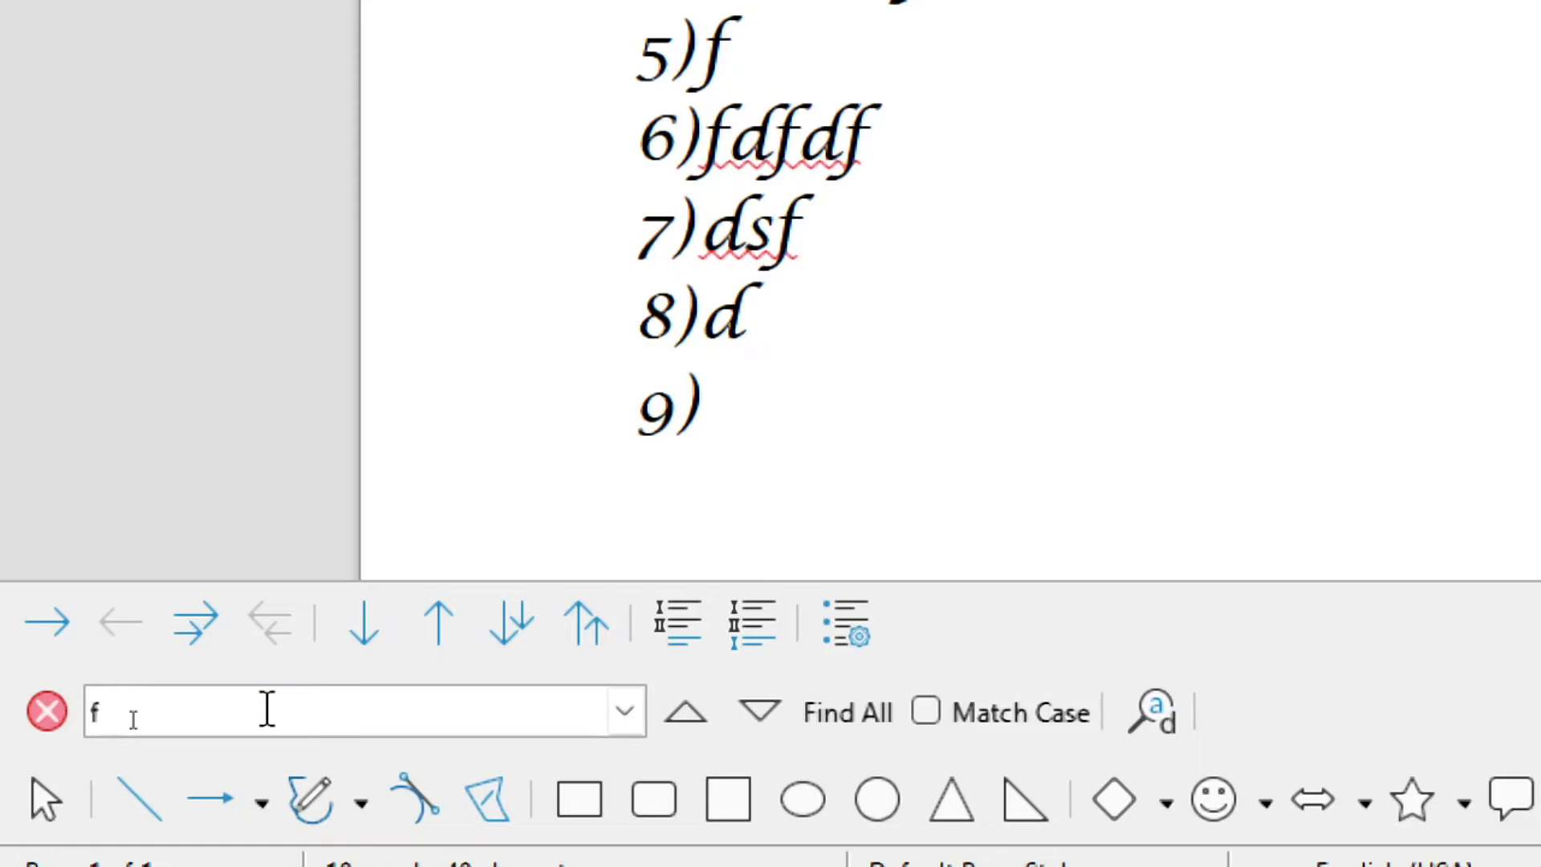
{"action": "key", "text": "Return"}
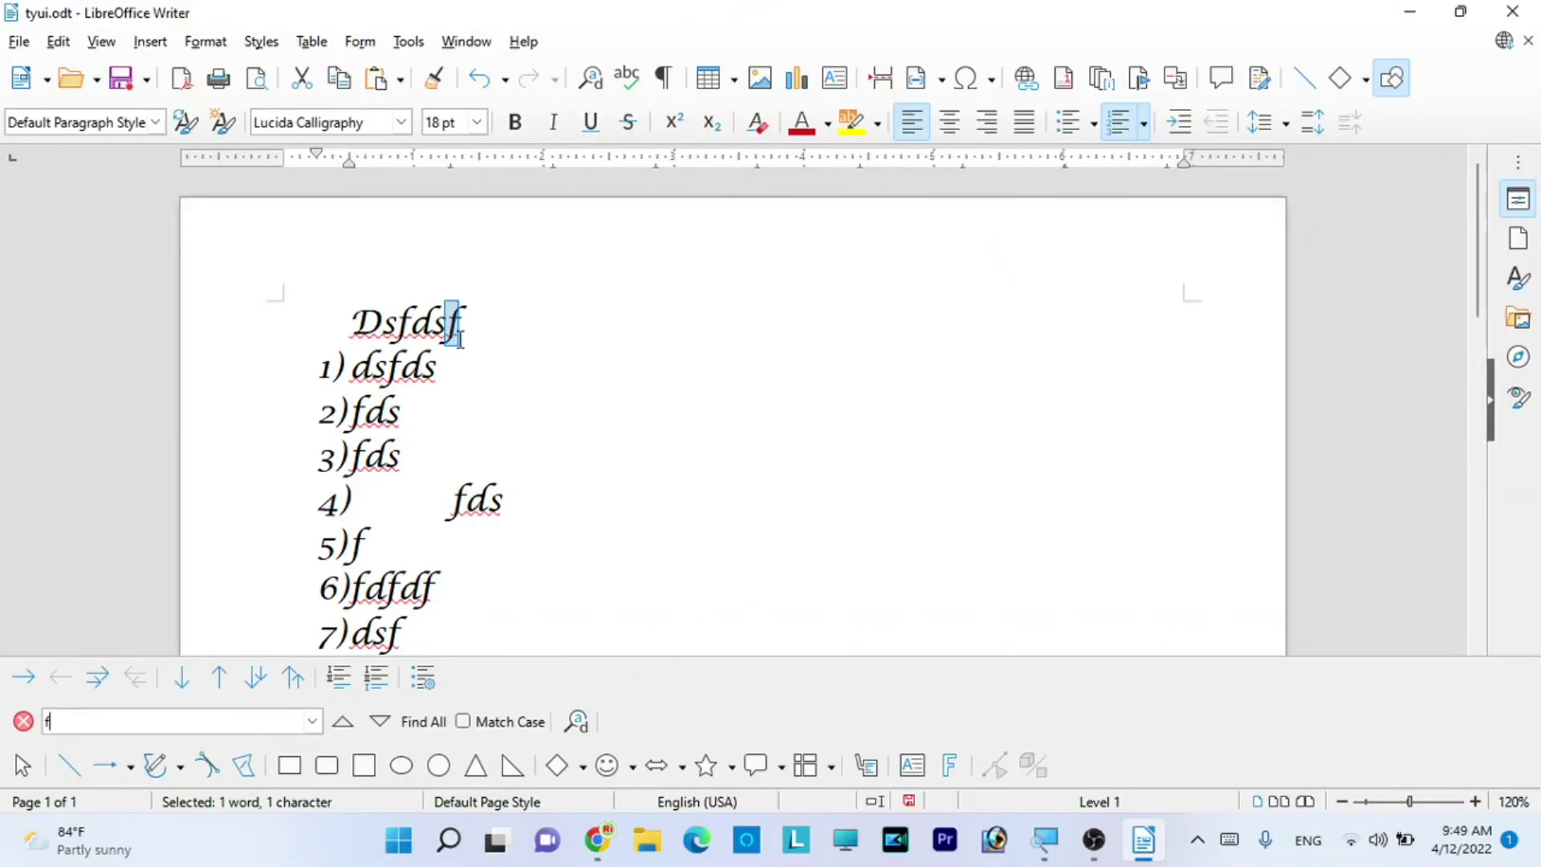
{"action": "key", "text": "Return"}
{"action": "key", "text": "Return"}
{"action": "key", "text": "Return"}
{"action": "key", "text": "Return"}
{"action": "key", "text": "Return"}
{"action": "key", "text": "Return"}
{"action": "key", "text": "Return"}
{"action": "key", "text": "Return"}
{"action": "key", "text": "Return"}
{"action": "key", "text": "Return"}
{"action": "key", "text": "Return"}
{"action": "left_click", "coordinate": [24, 722]}
- Replace every "f" in the document with "r" using Find and Replace
{"action": "left_click", "coordinate": [58, 41]}
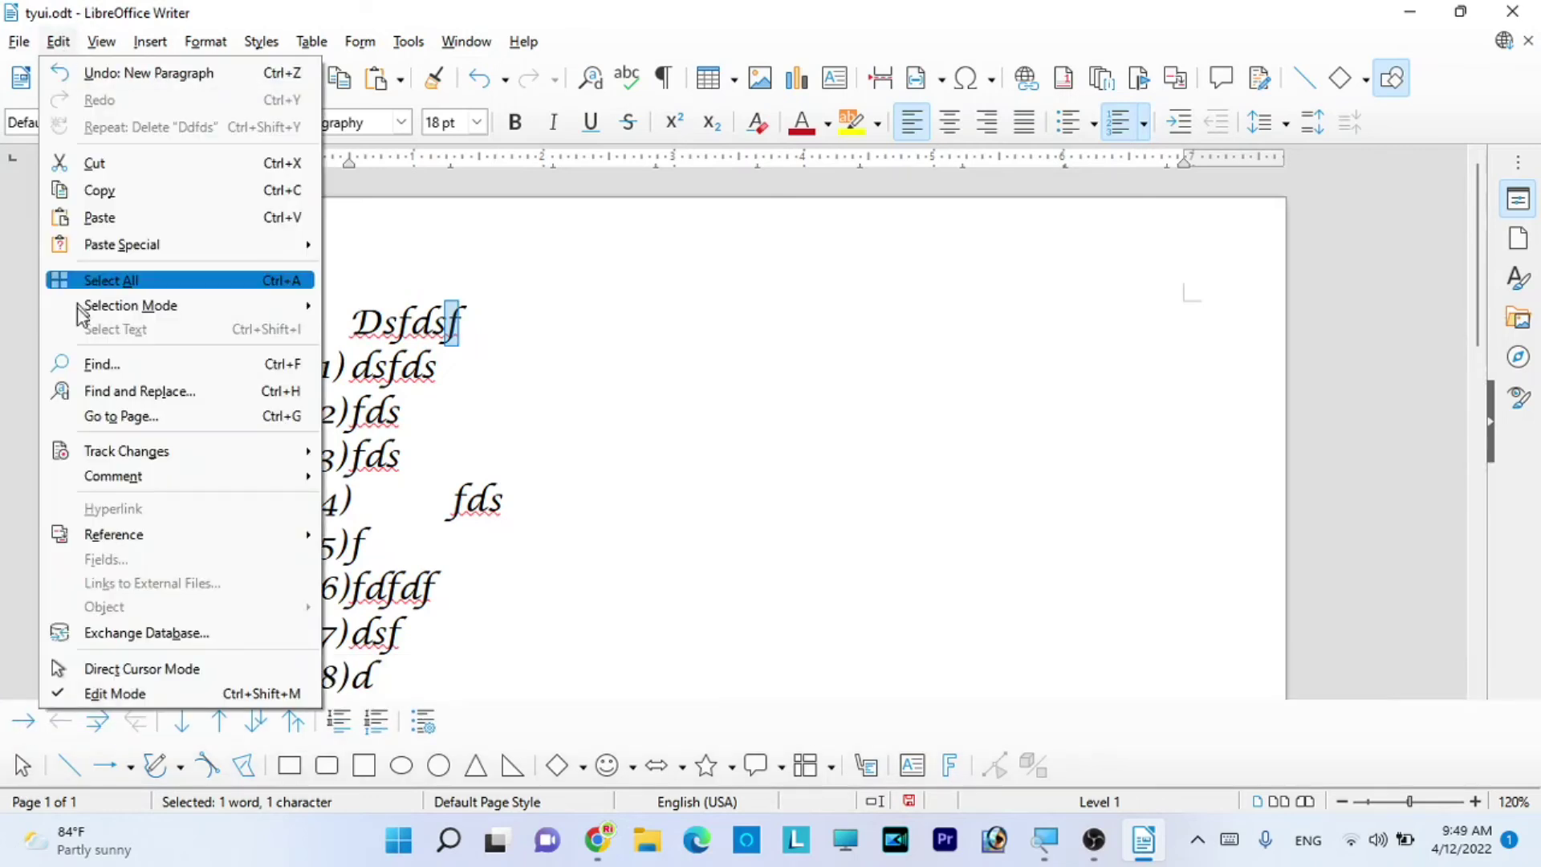
{"action": "left_click", "coordinate": [122, 391]}
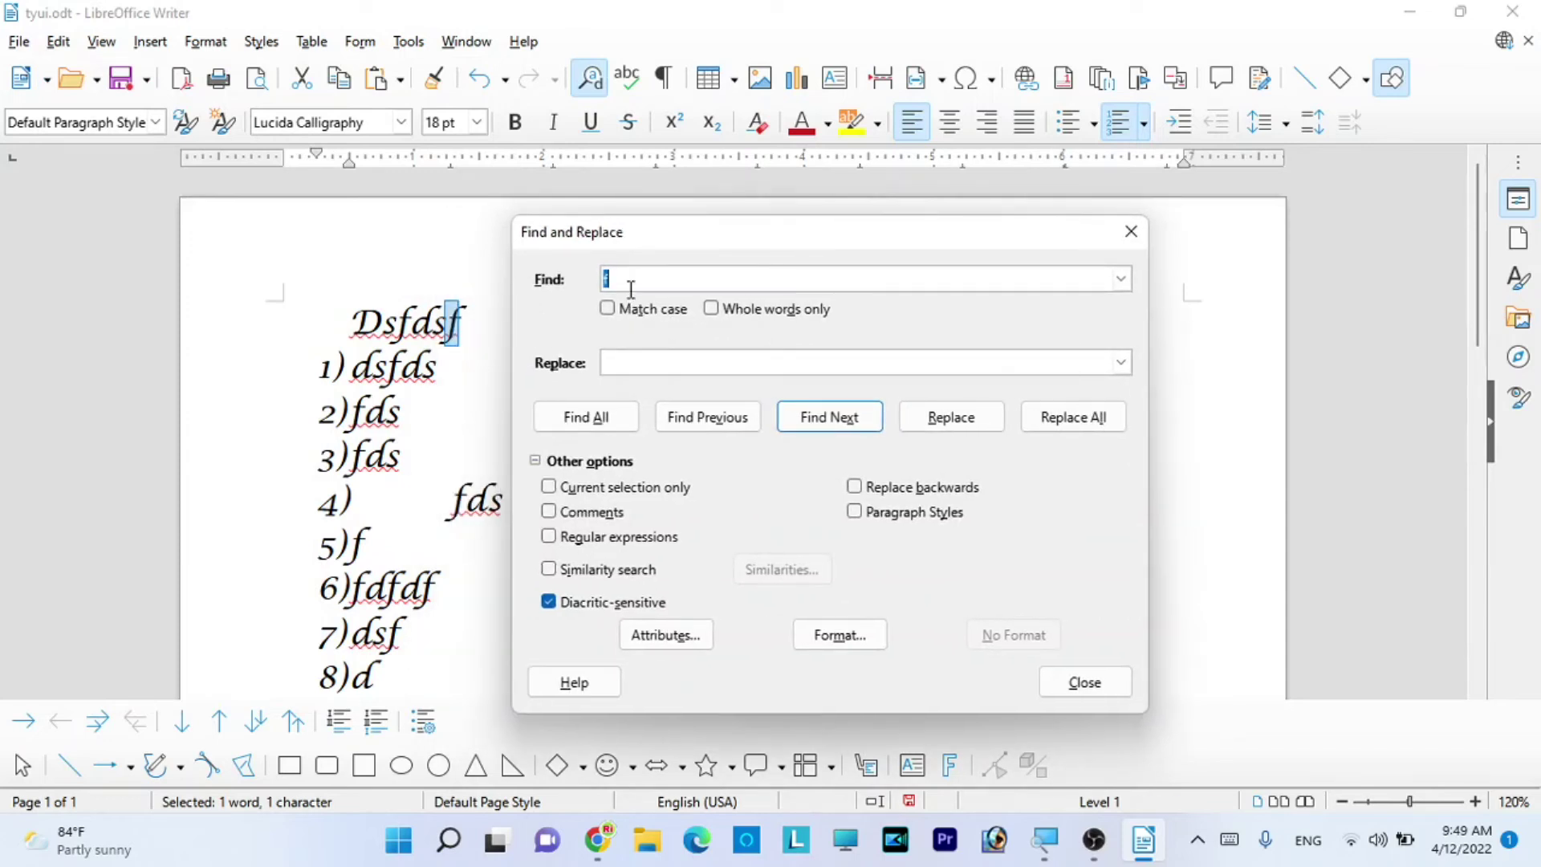
{"action": "double_click", "coordinate": [630, 275]}
{"action": "left_click", "coordinate": [644, 369]}
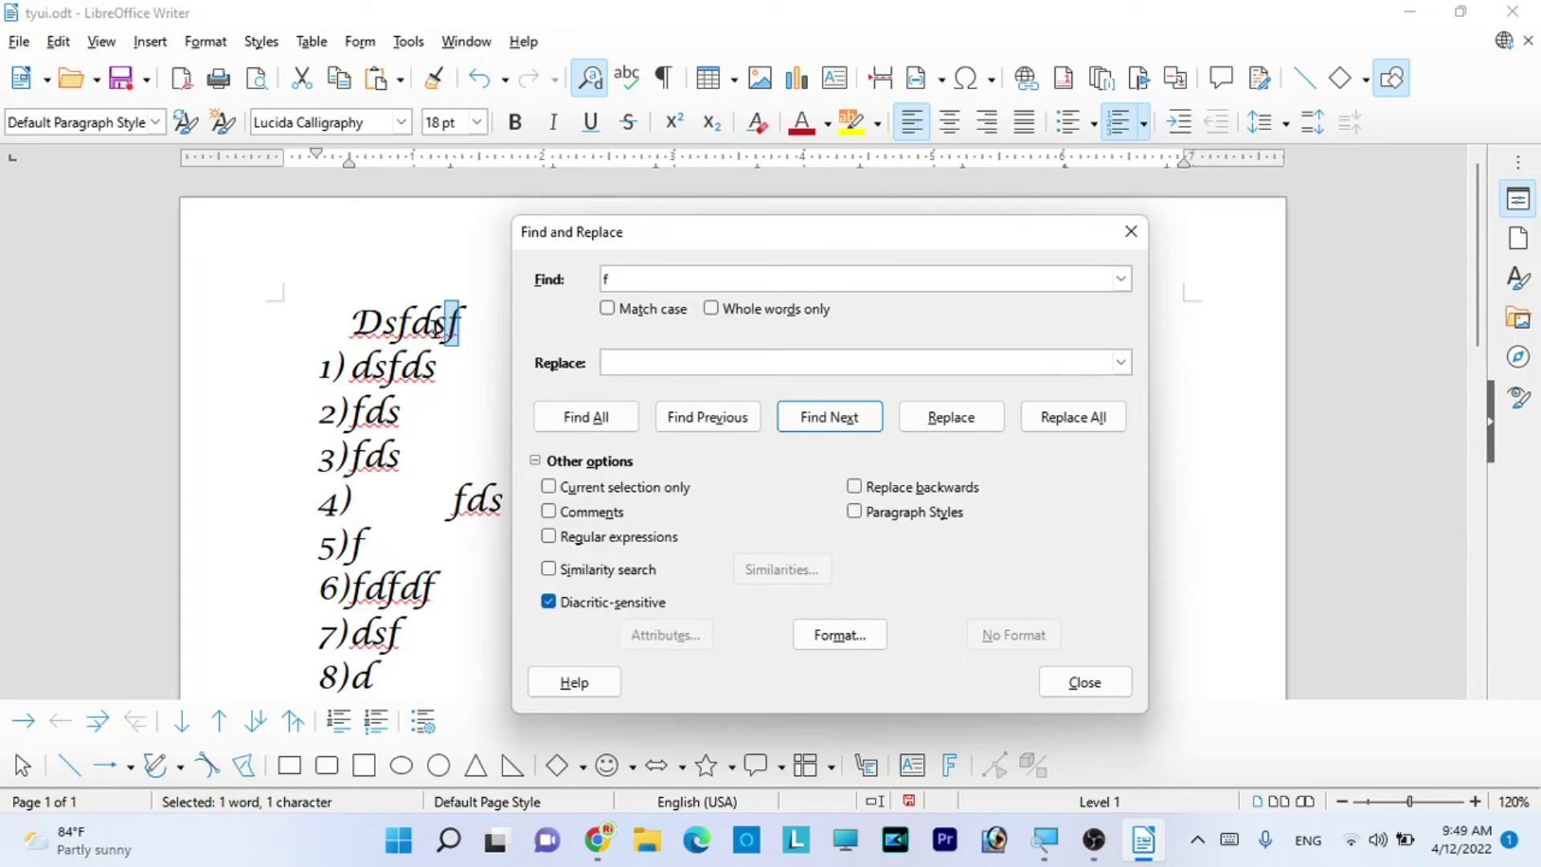
{"action": "left_click", "coordinate": [623, 366]}
{"action": "left_click", "coordinate": [1064, 418]}
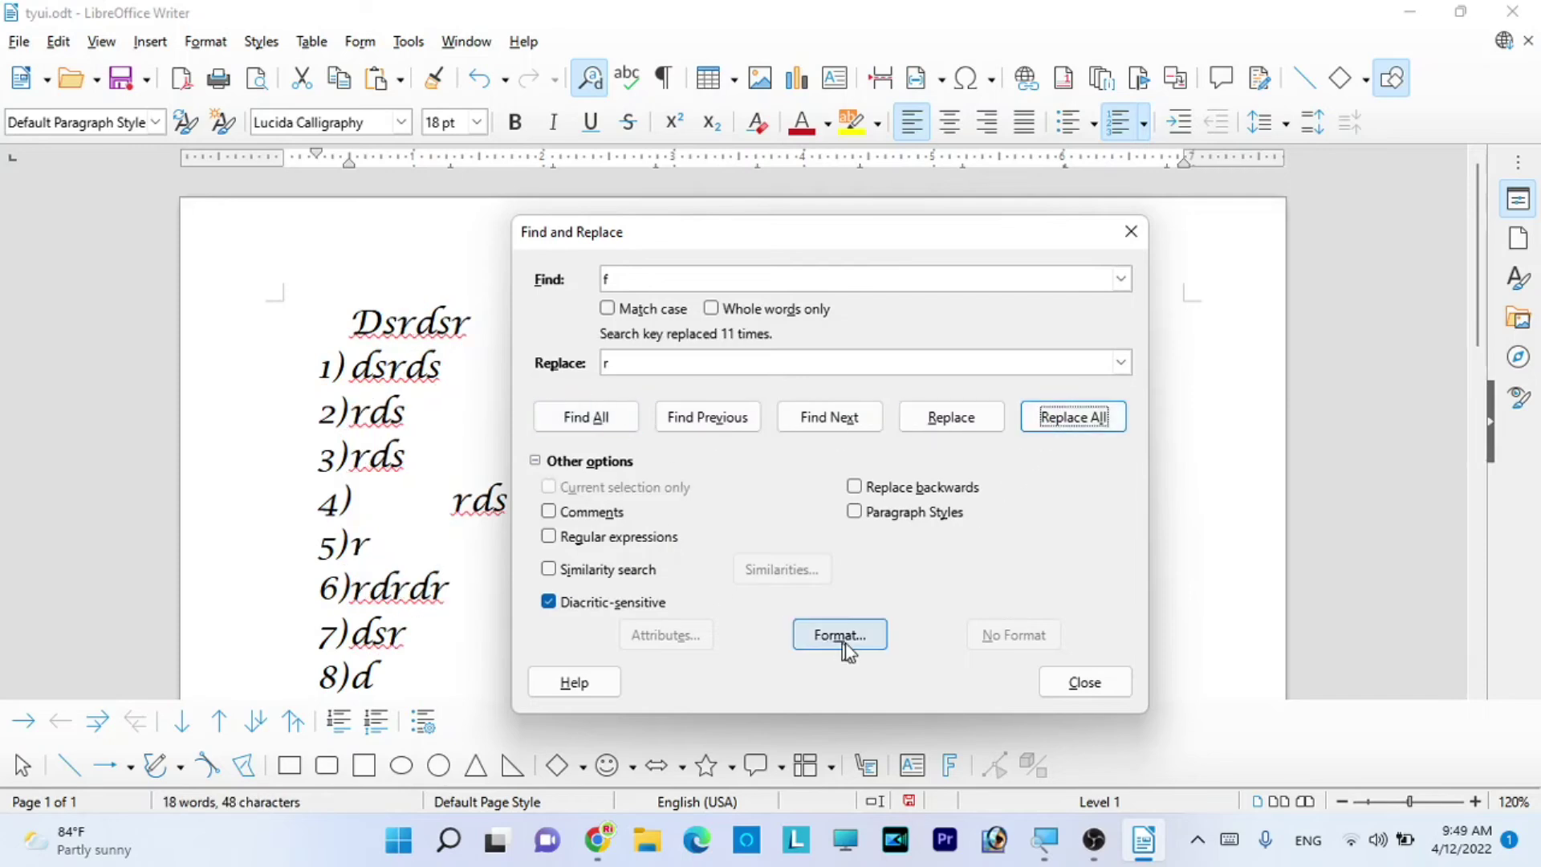
{"action": "left_click", "coordinate": [1067, 684]}
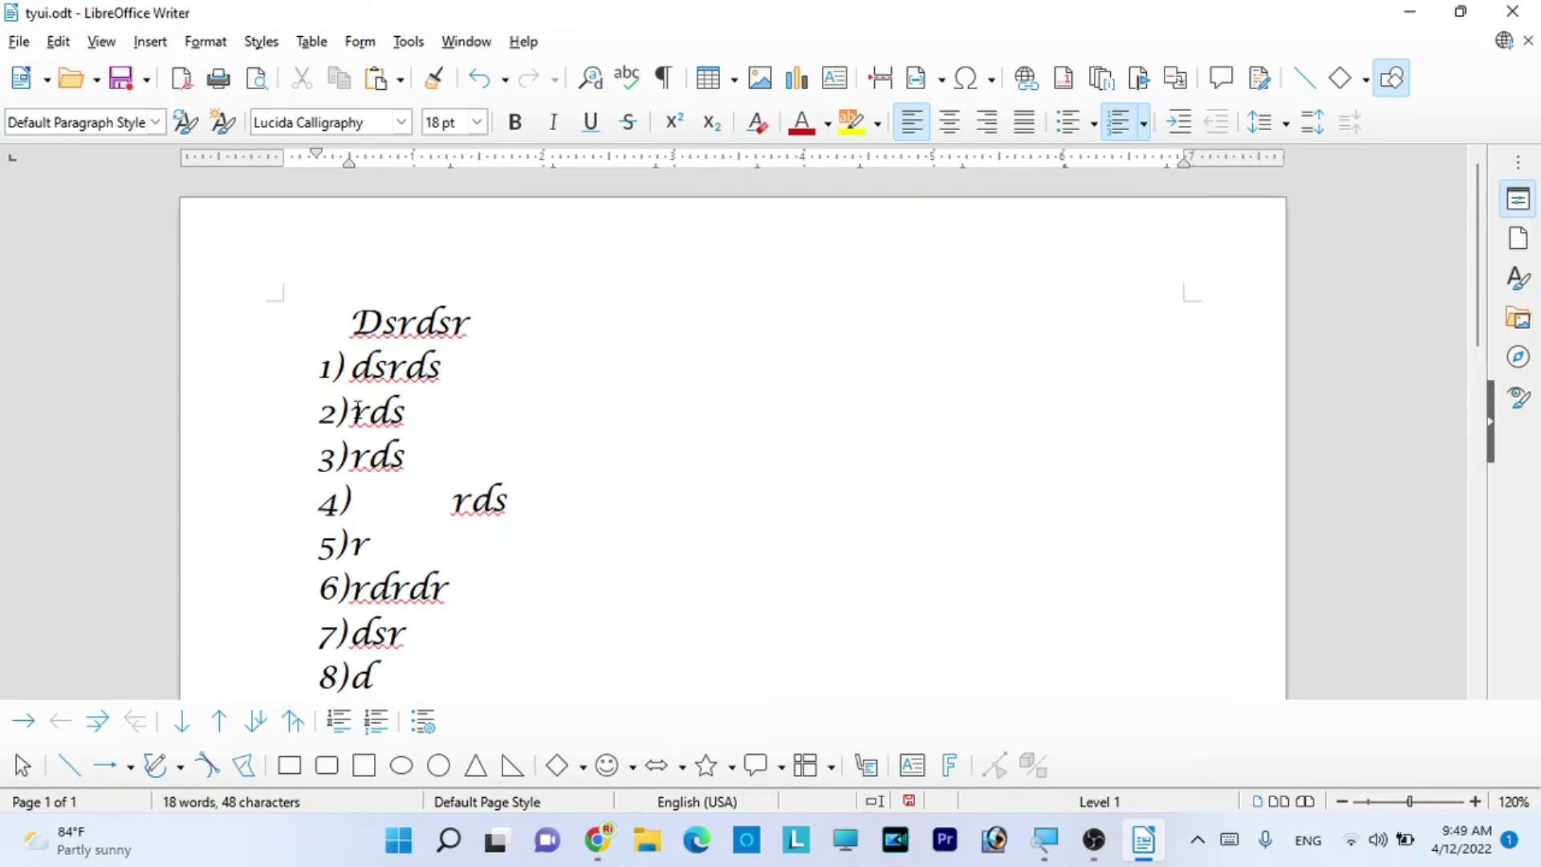
{"action": "left_click", "coordinate": [353, 546]}
{"action": "key", "text": "ctrl+g"}
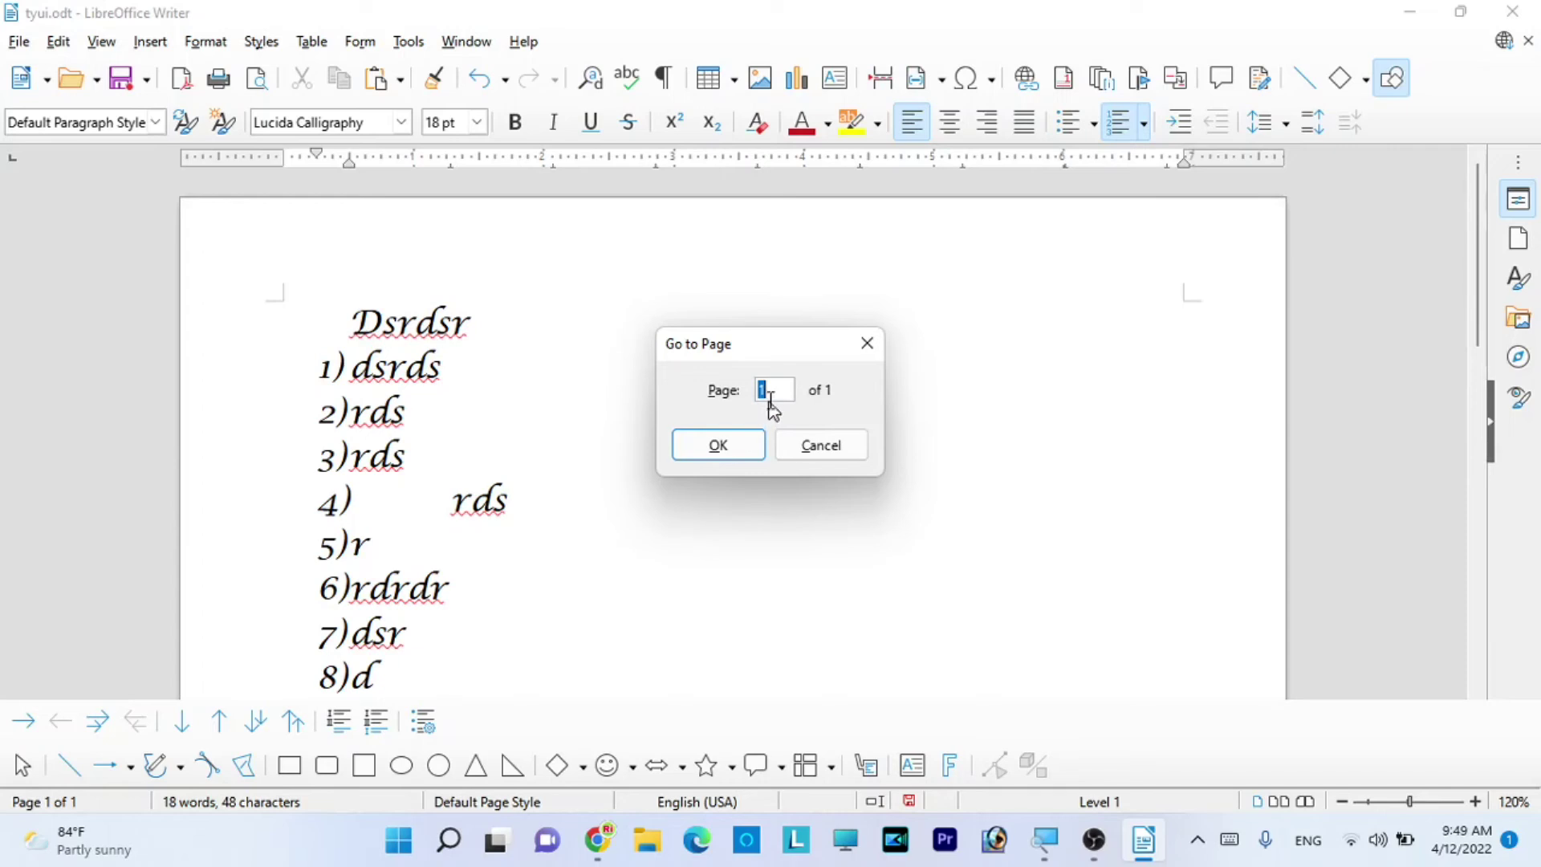
{"action": "left_click_drag", "start_coordinate": [778, 362], "coordinate": [764, 328]}
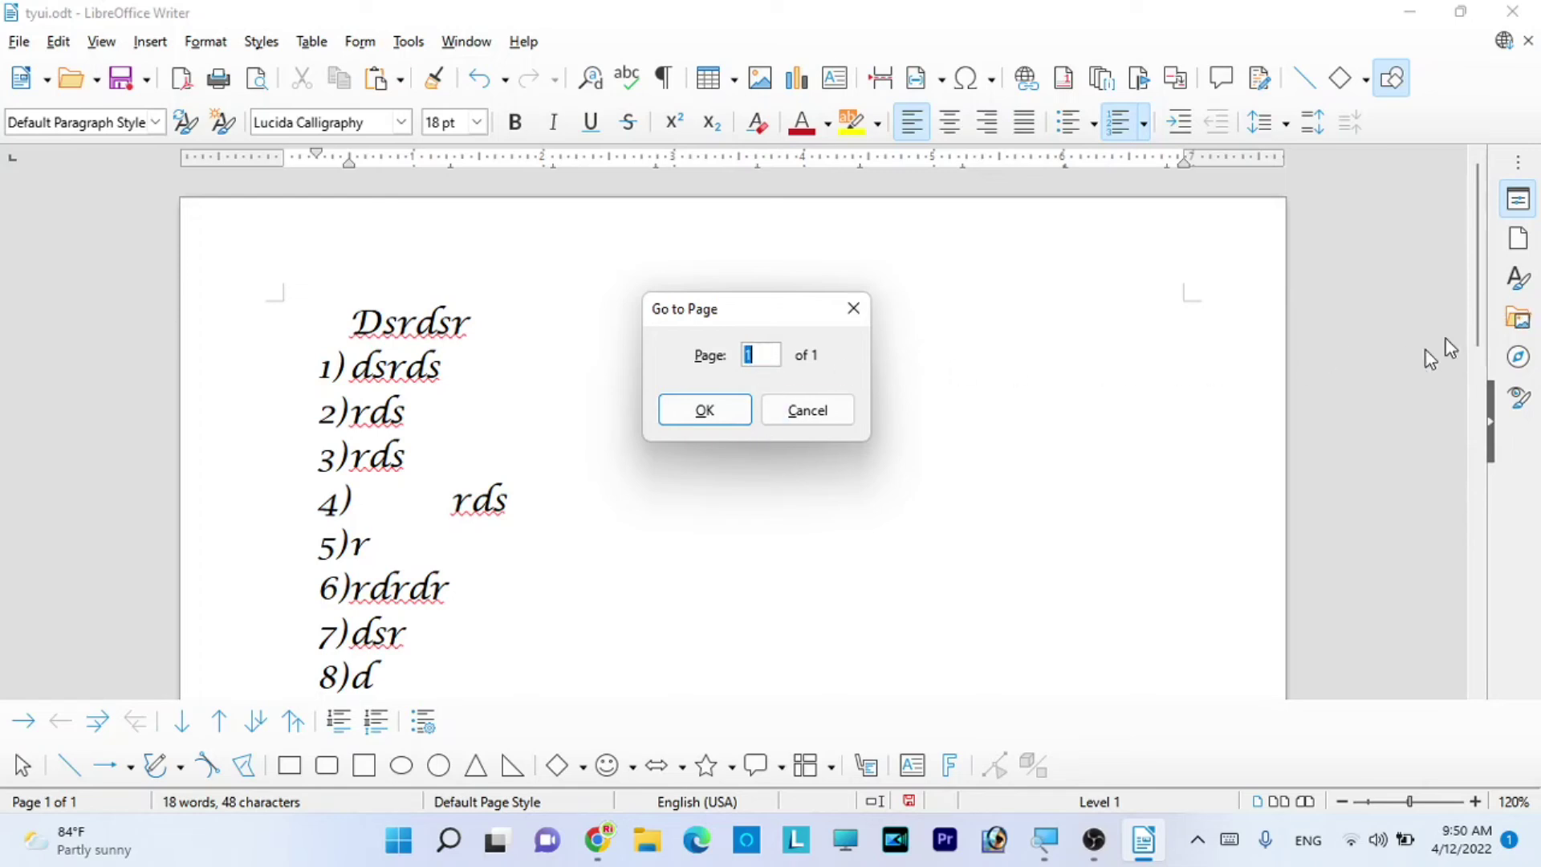
{"action": "left_click", "coordinate": [805, 413]}
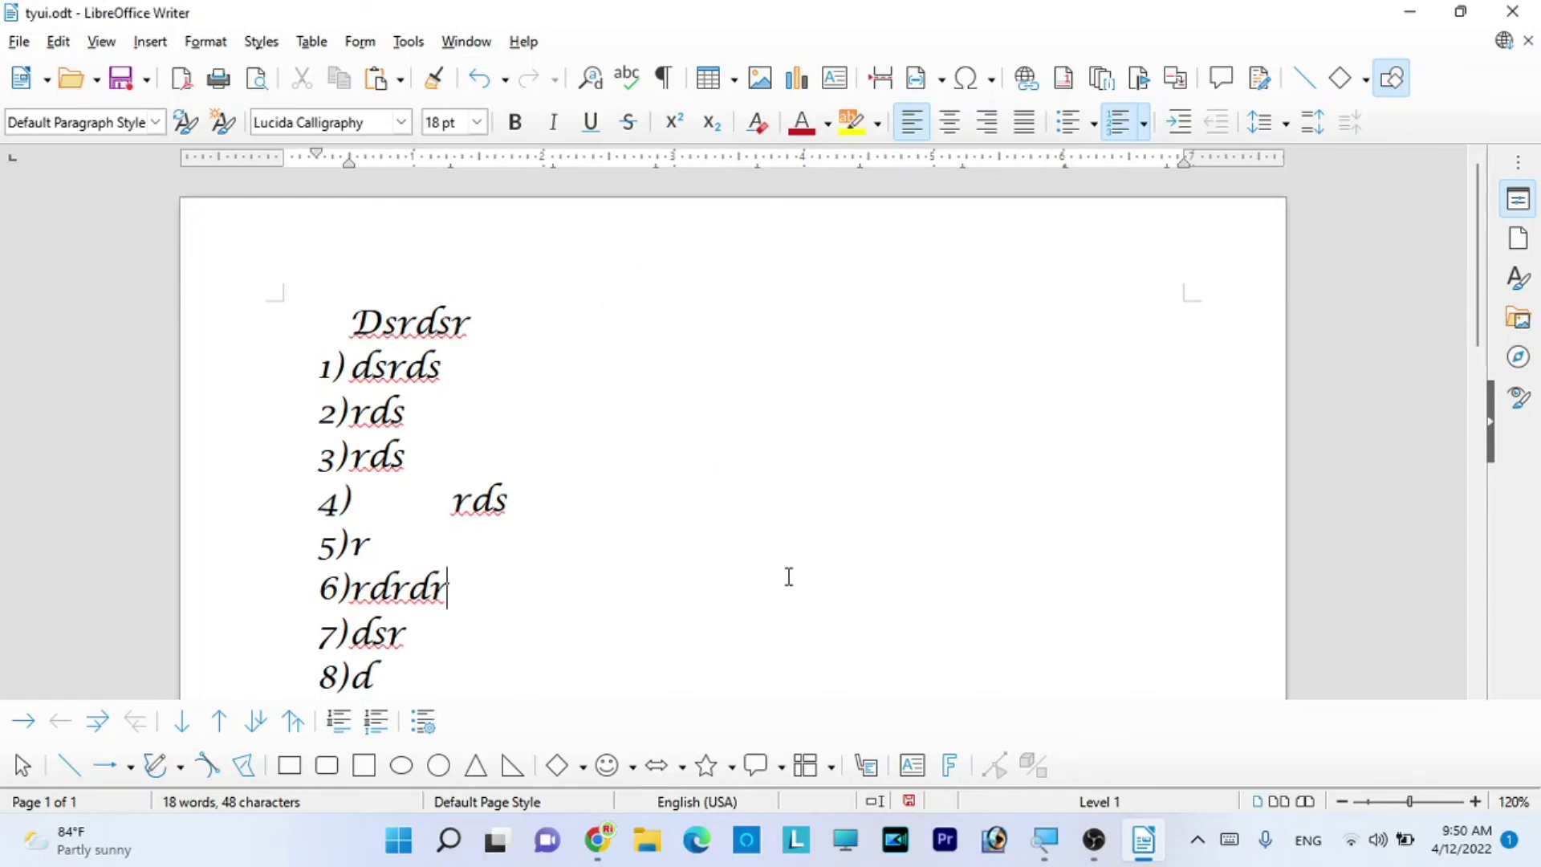
- Insert blank lines after the sixth list item until the document spans three pages
{"action": "key", "text": "Return"}
{"action": "key", "text": "Return"}
{"action": "key", "text": "Return"}
{"action": "key", "text": "Return"}
{"action": "key", "text": "Return"}
{"action": "key", "text": "Return"}
{"action": "key", "text": "Return"}
{"action": "key", "text": "Return"}
{"action": "key", "text": "Return"}
{"action": "key", "text": "Return"}
{"action": "key", "text": "Return"}
{"action": "key", "text": "Return"}
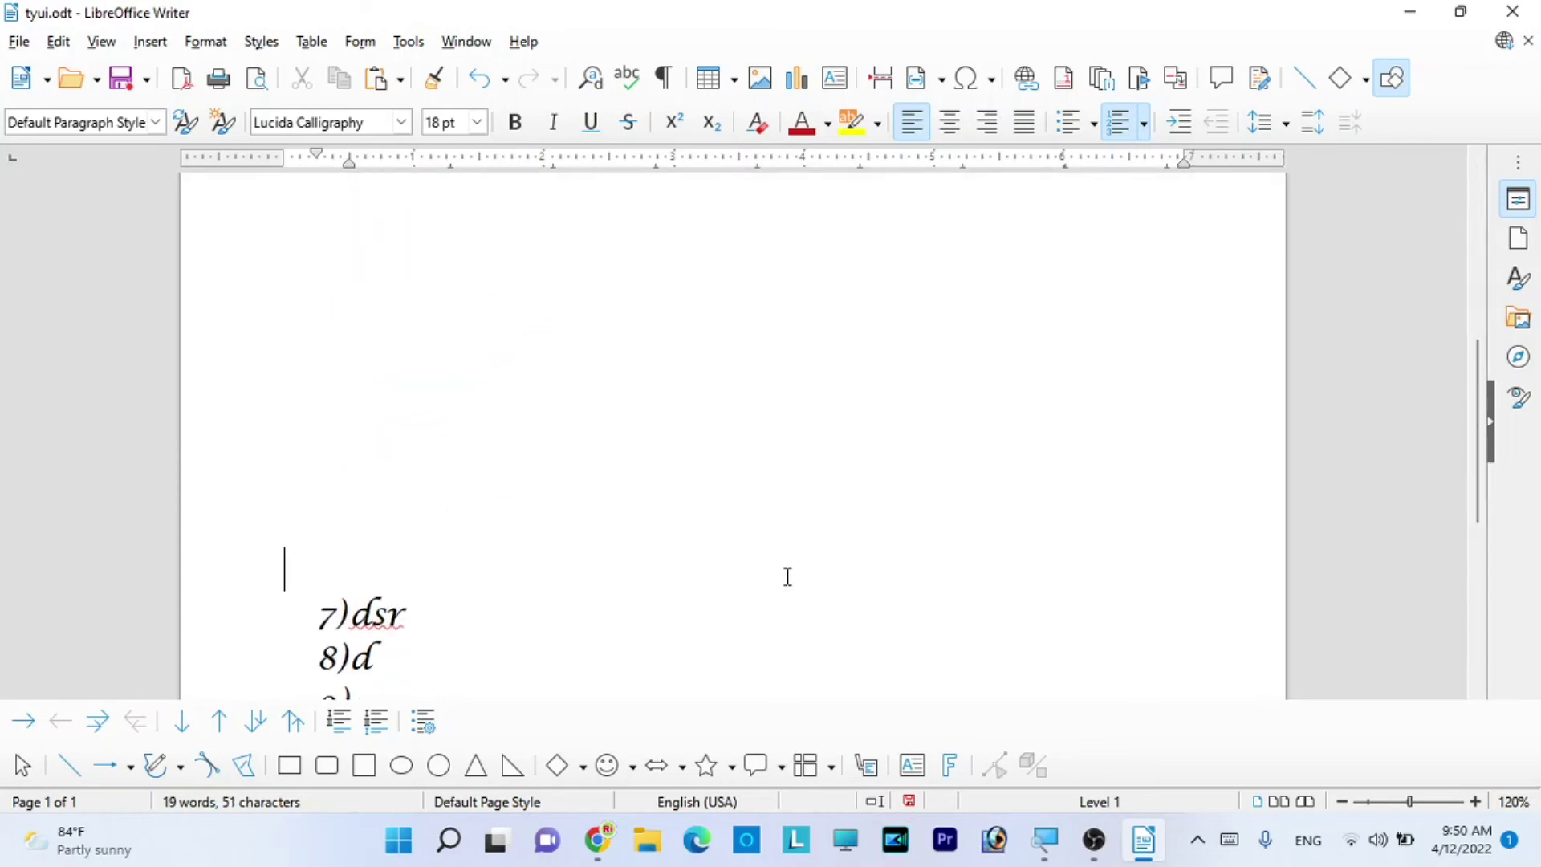
{"action": "key", "text": "Return"}
{"action": "key", "text": "Return"}
{"action": "key", "text": "Return"}
{"action": "key", "text": "Return"}
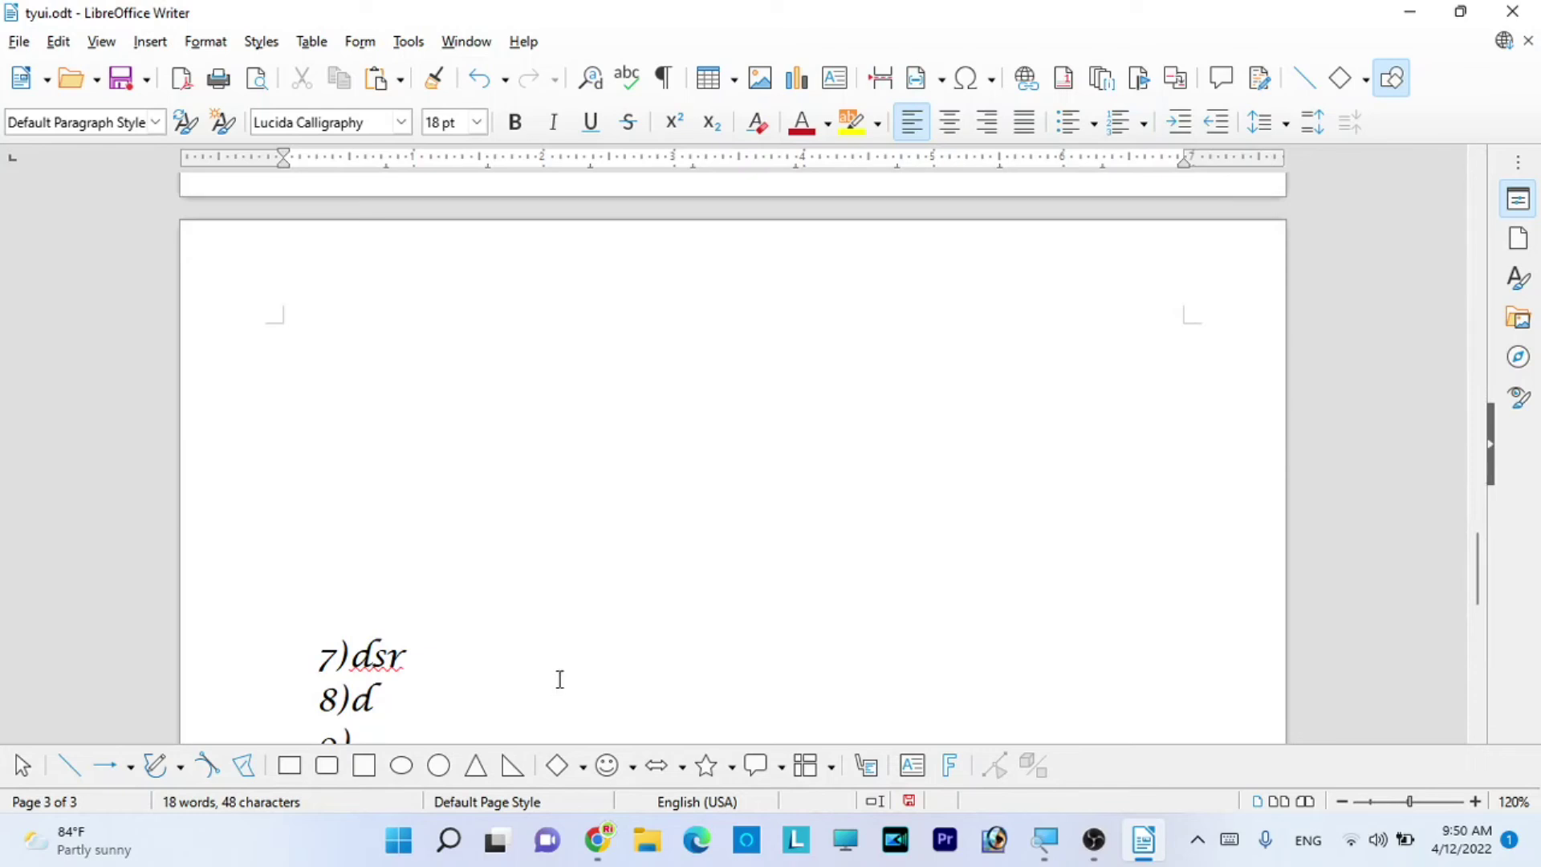
- Jump to page 2 with Go to Page and return to page 1 the same way
{"action": "key", "text": "ctrl+g"}
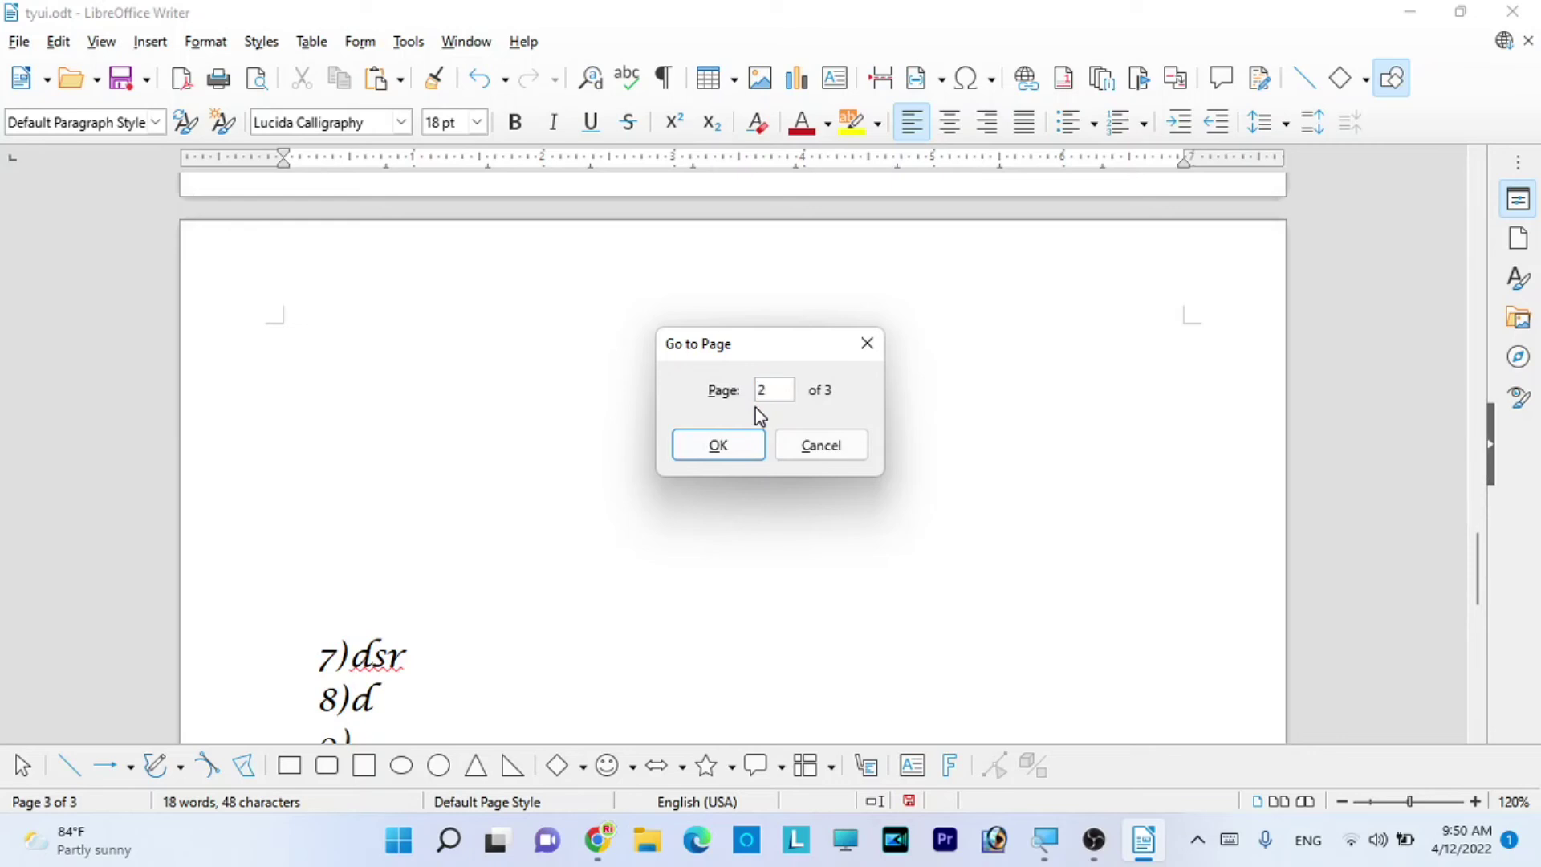
{"action": "type", "text": "2"}
{"action": "key", "text": "Return"}
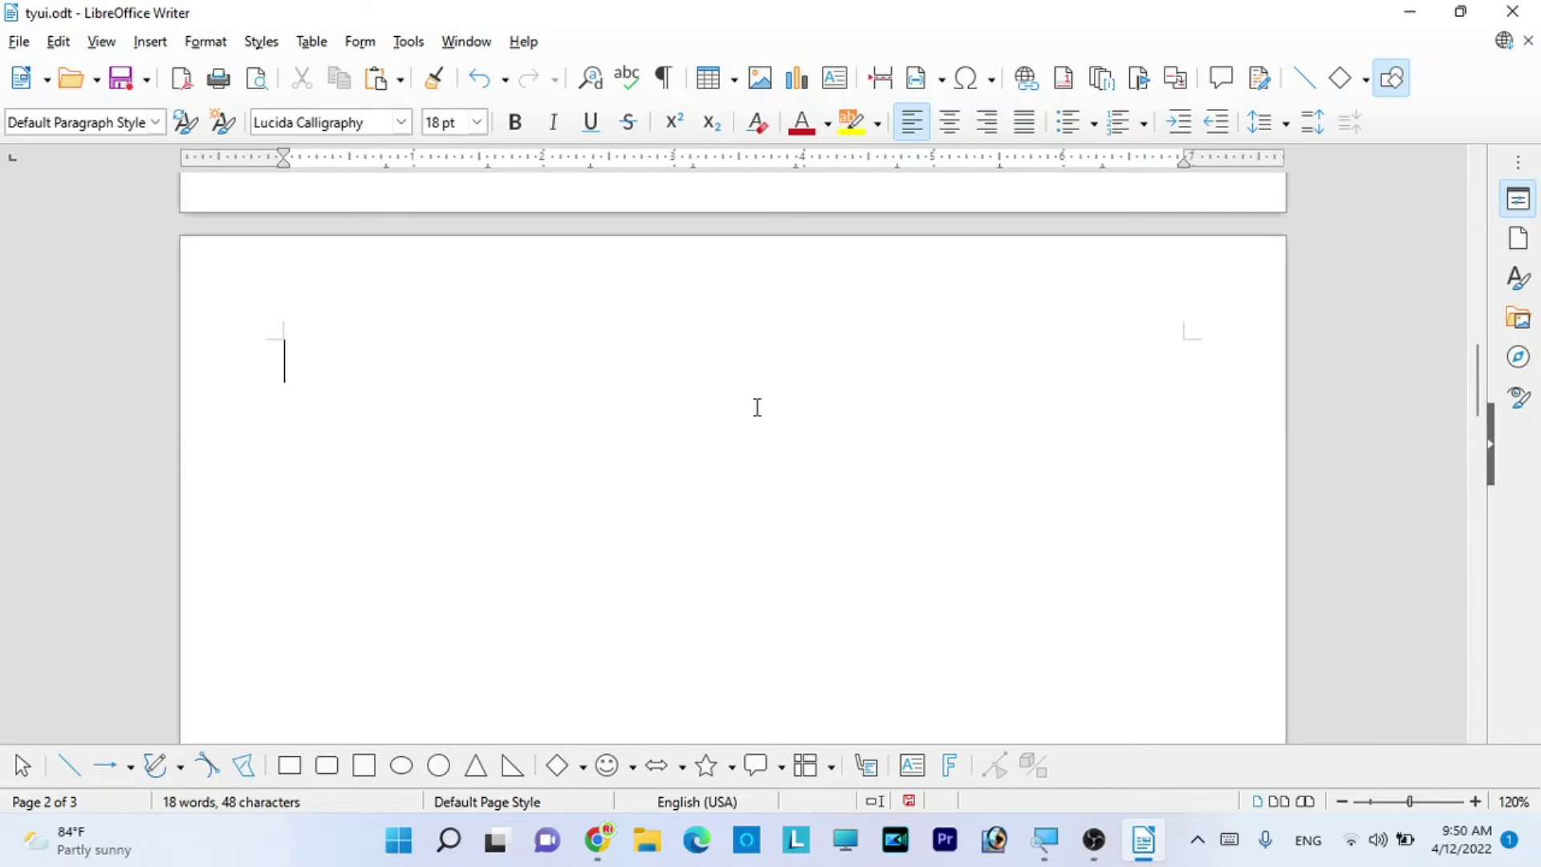
{"action": "key", "text": "ctrl+g"}
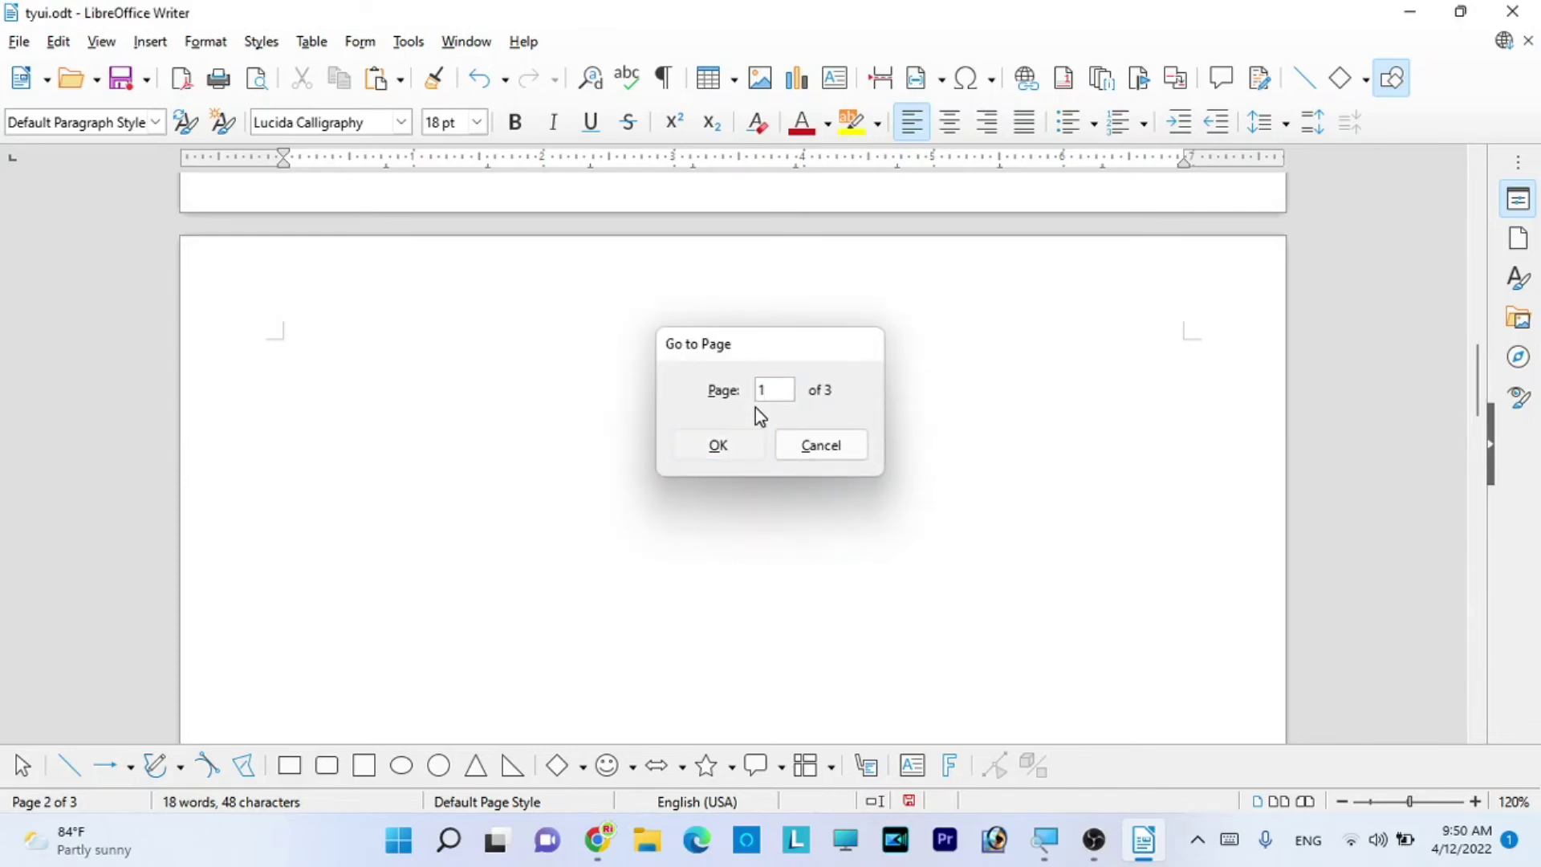
{"action": "key", "text": "Return"}
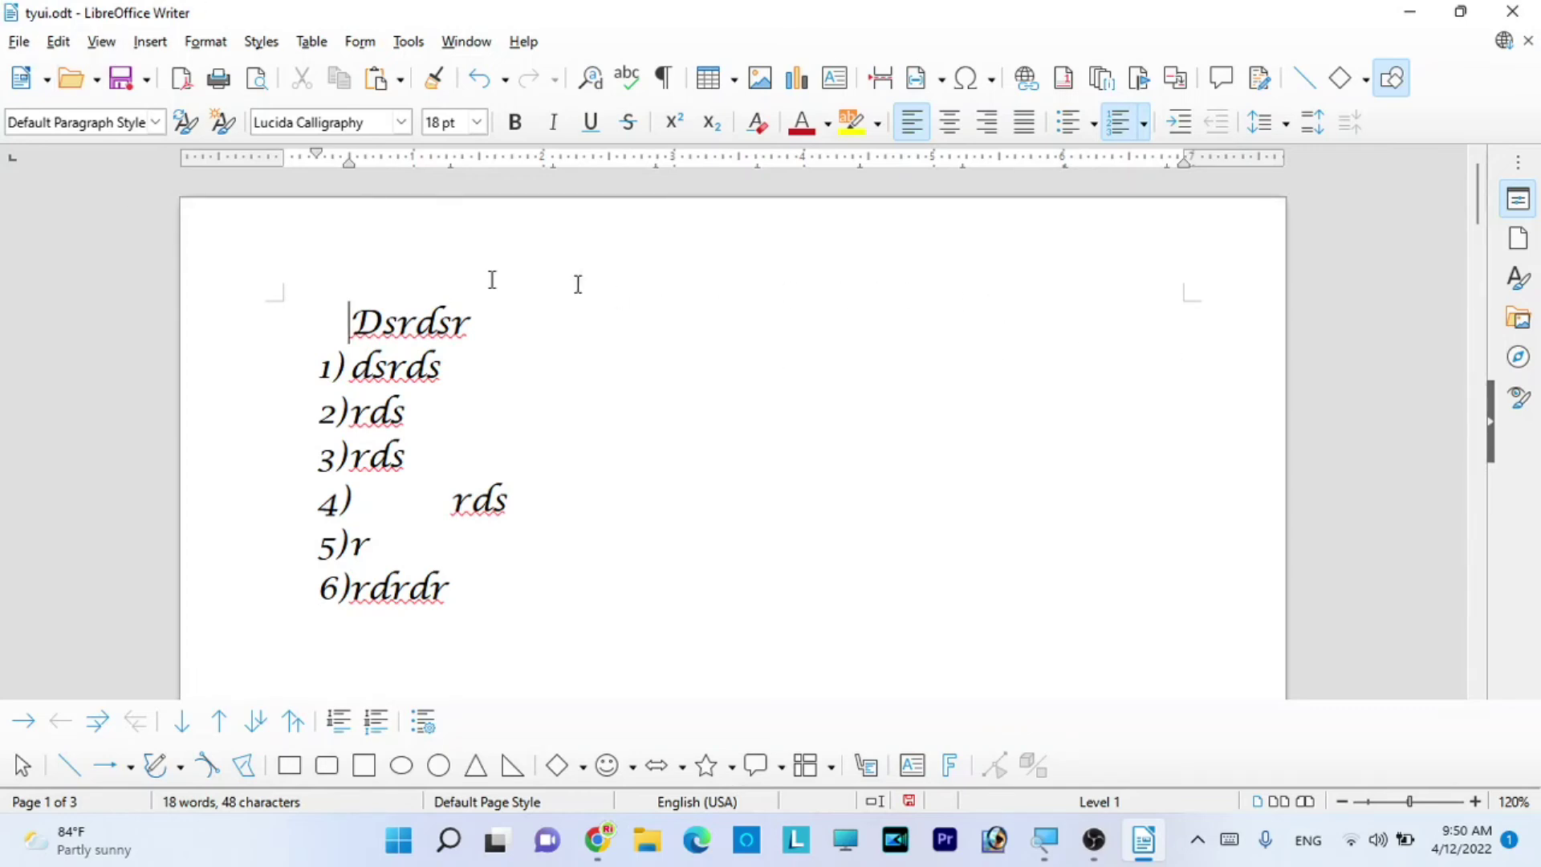
- Look over the available editing, view, insert and formatting commands, including the break and header and footer options
{"action": "left_click", "coordinate": [57, 43]}
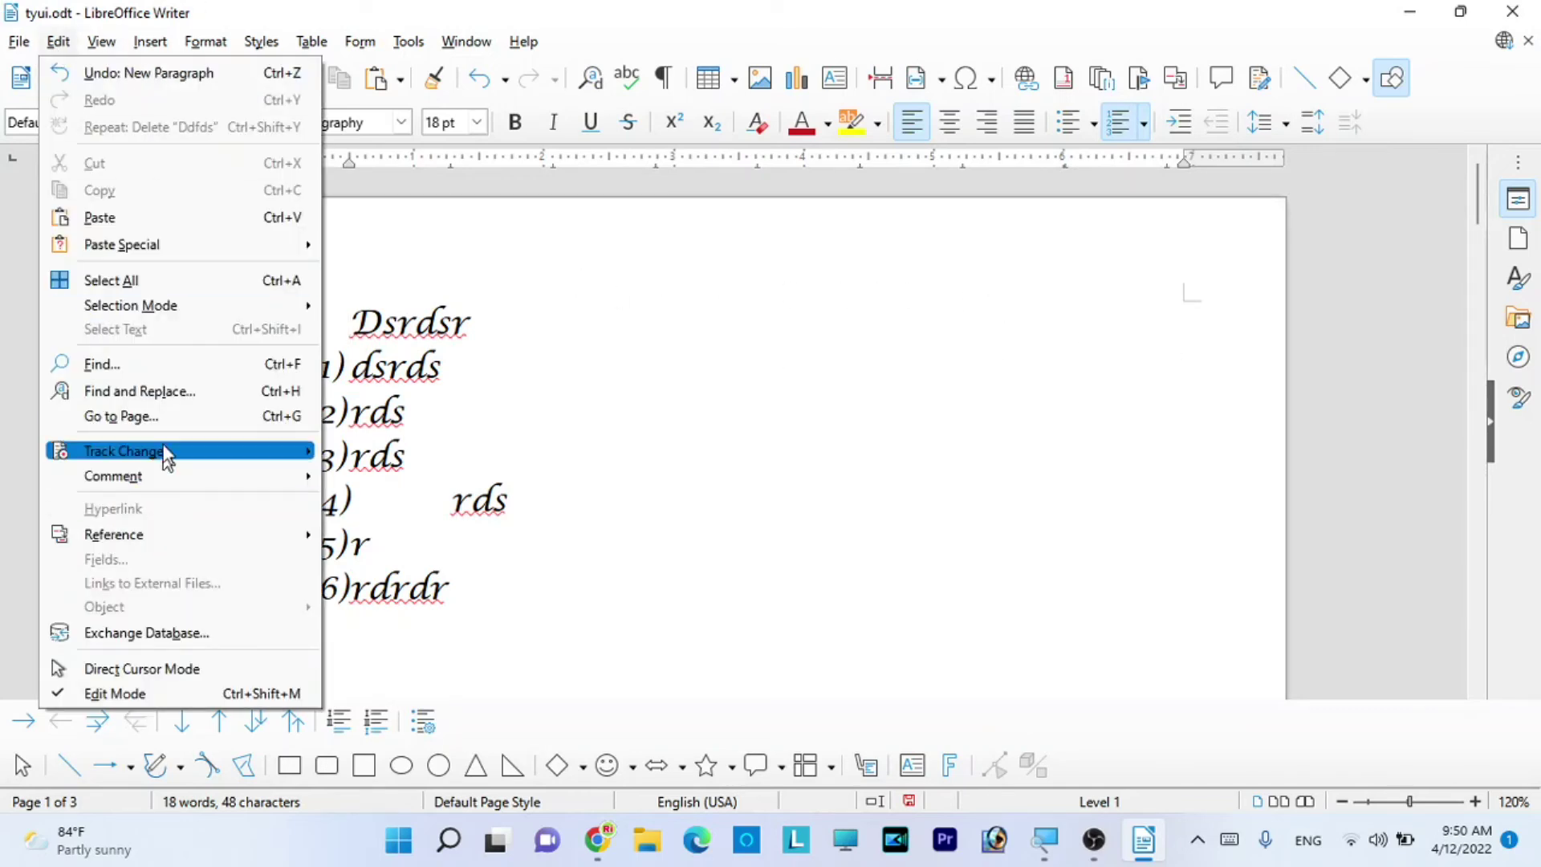
{"action": "mouse_move", "coordinate": [163, 473]}
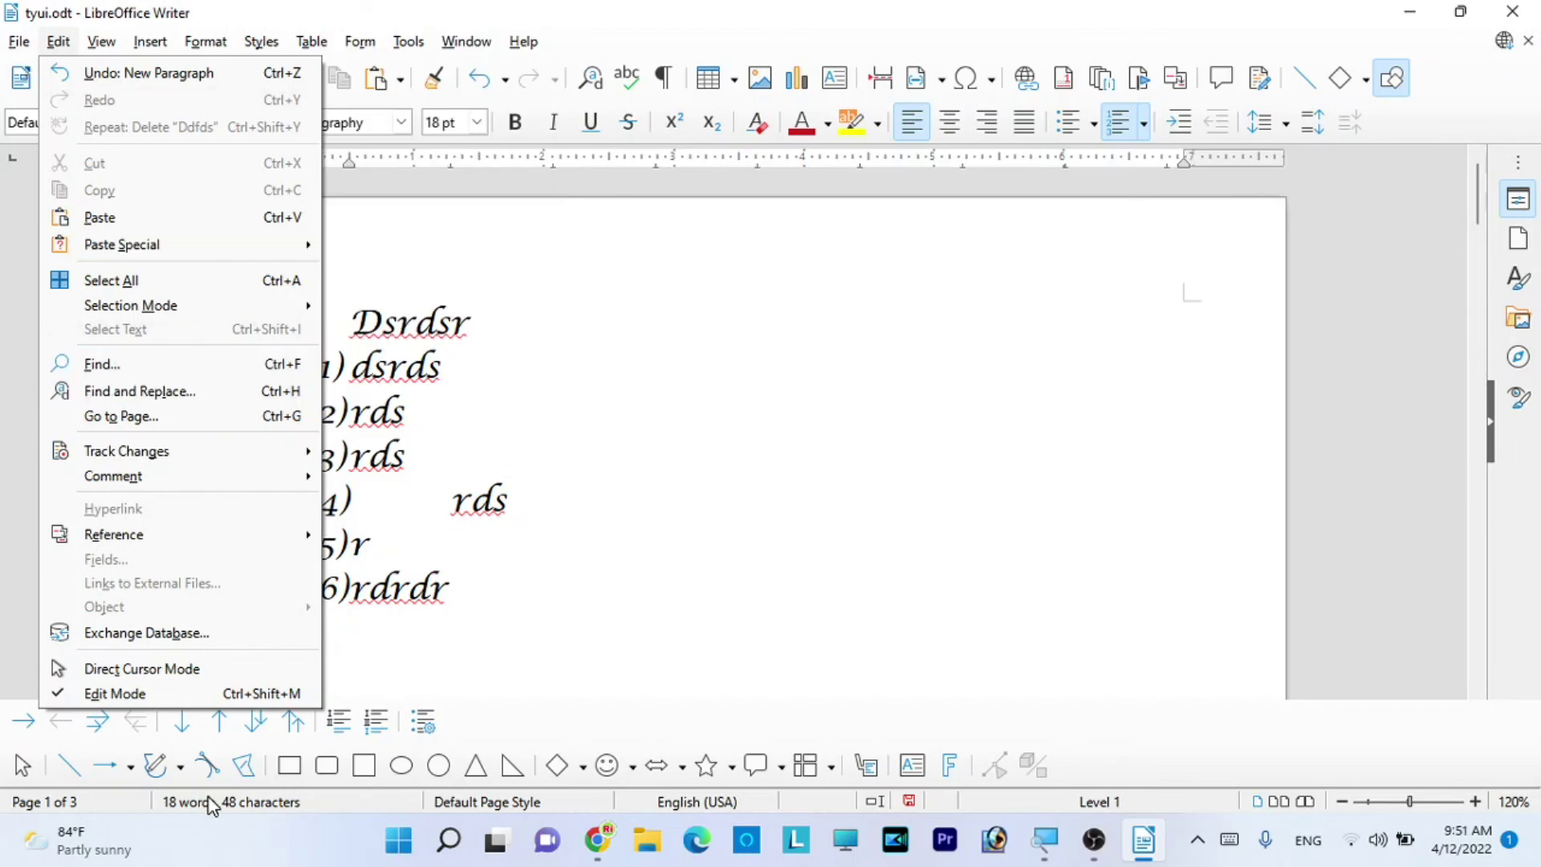
{"action": "left_click", "coordinate": [615, 488]}
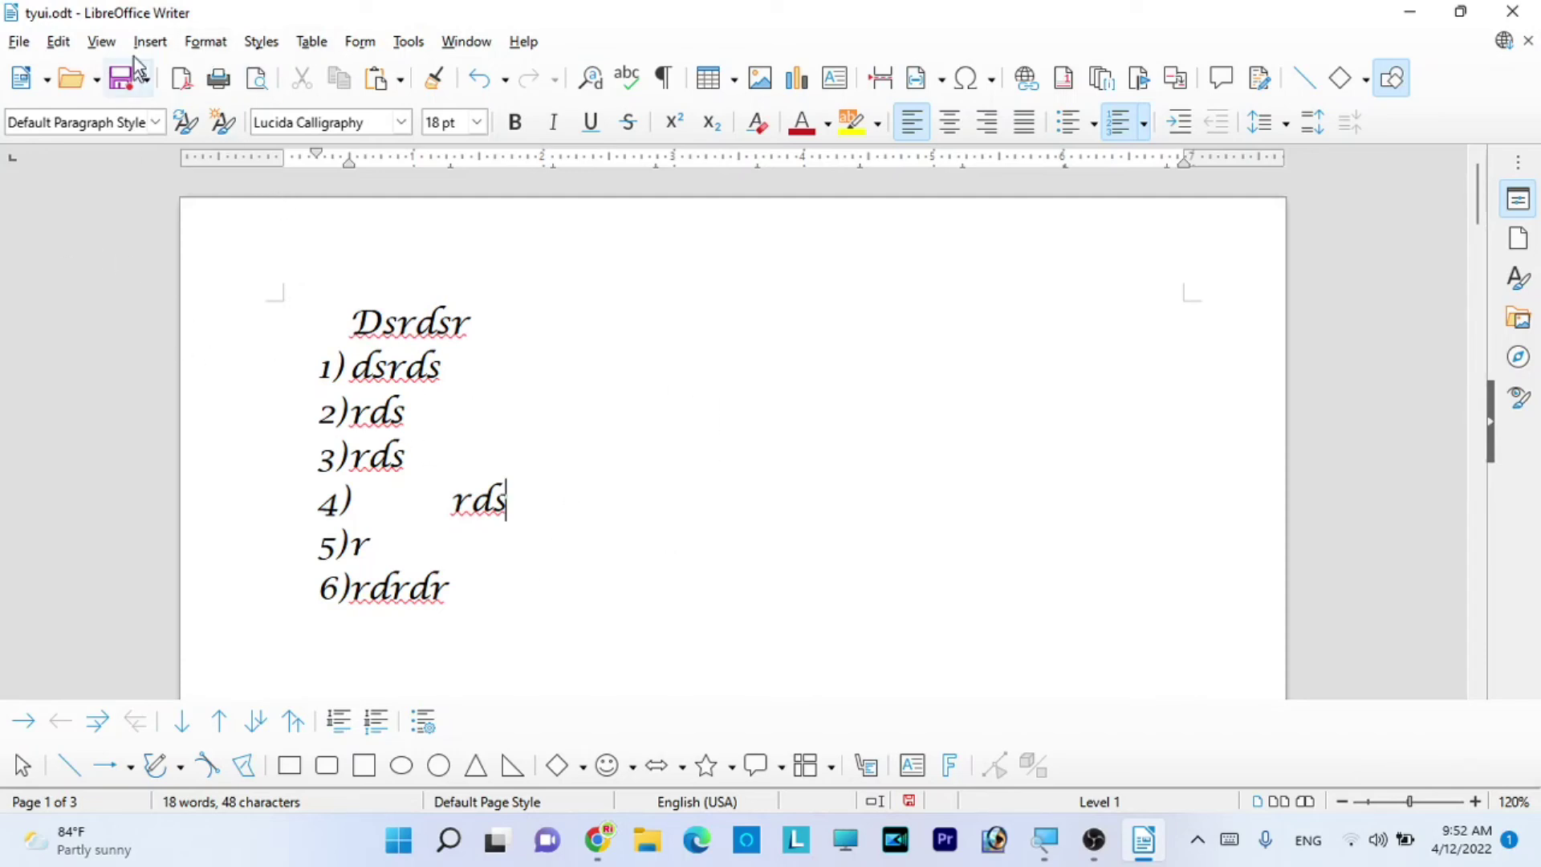
{"action": "left_click", "coordinate": [99, 43]}
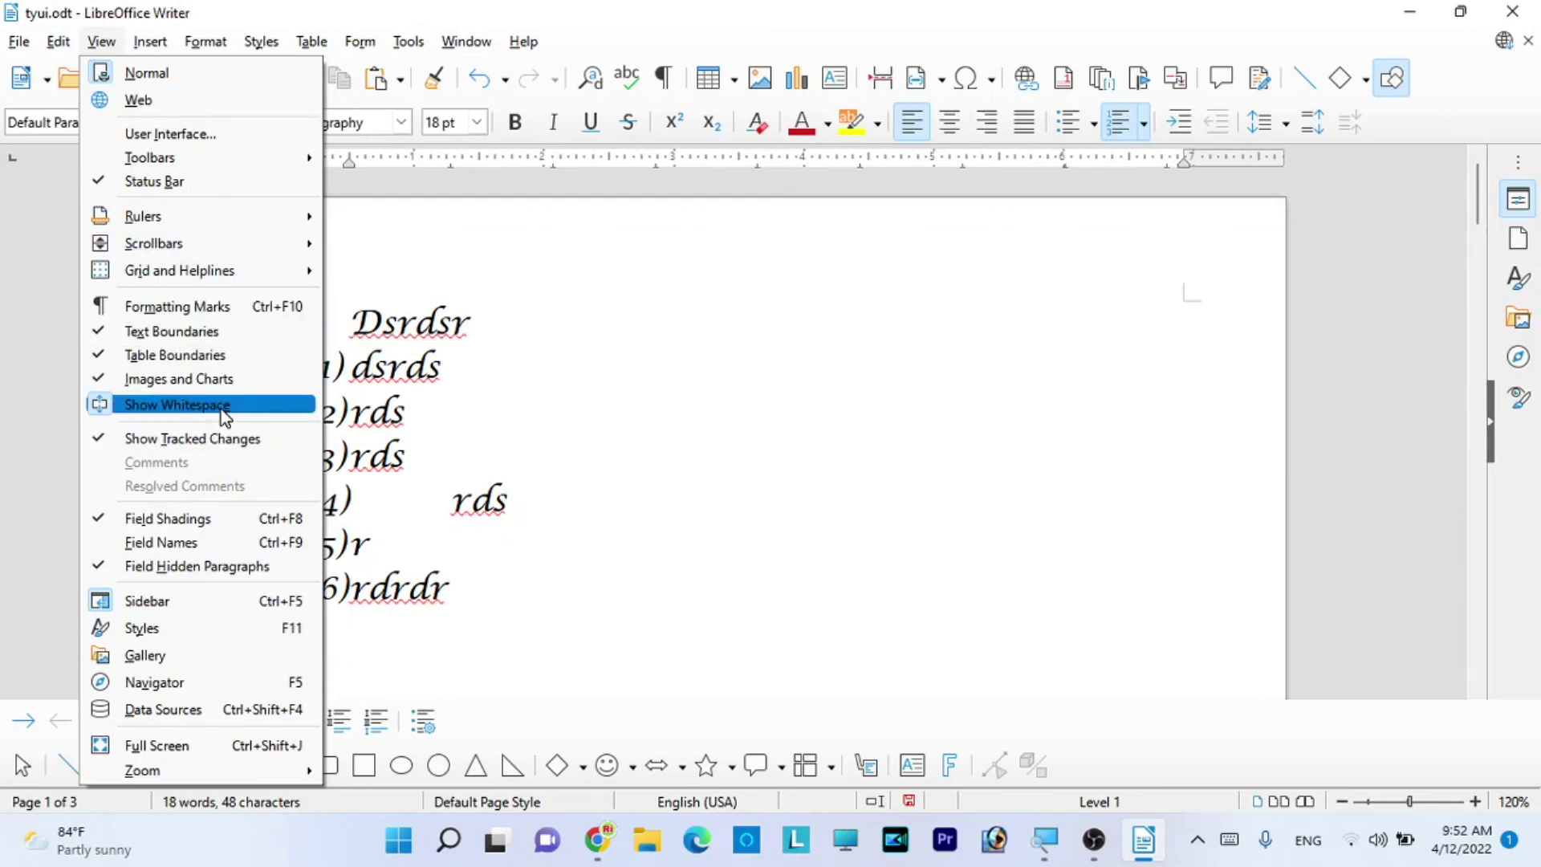
{"action": "left_click", "coordinate": [126, 75]}
{"action": "left_click", "coordinate": [143, 44]}
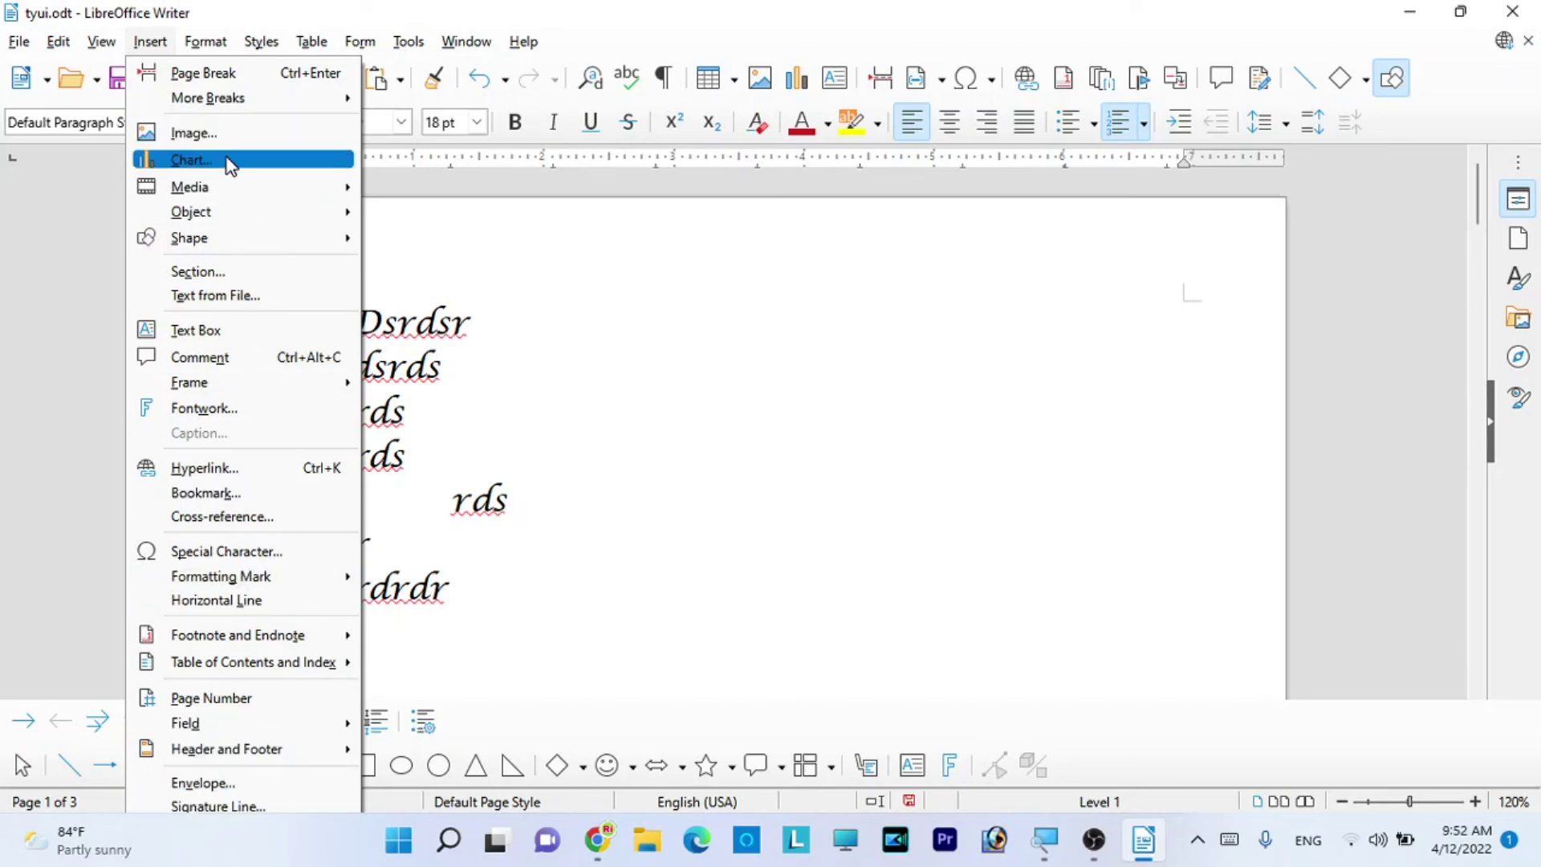
{"action": "mouse_move", "coordinate": [226, 186]}
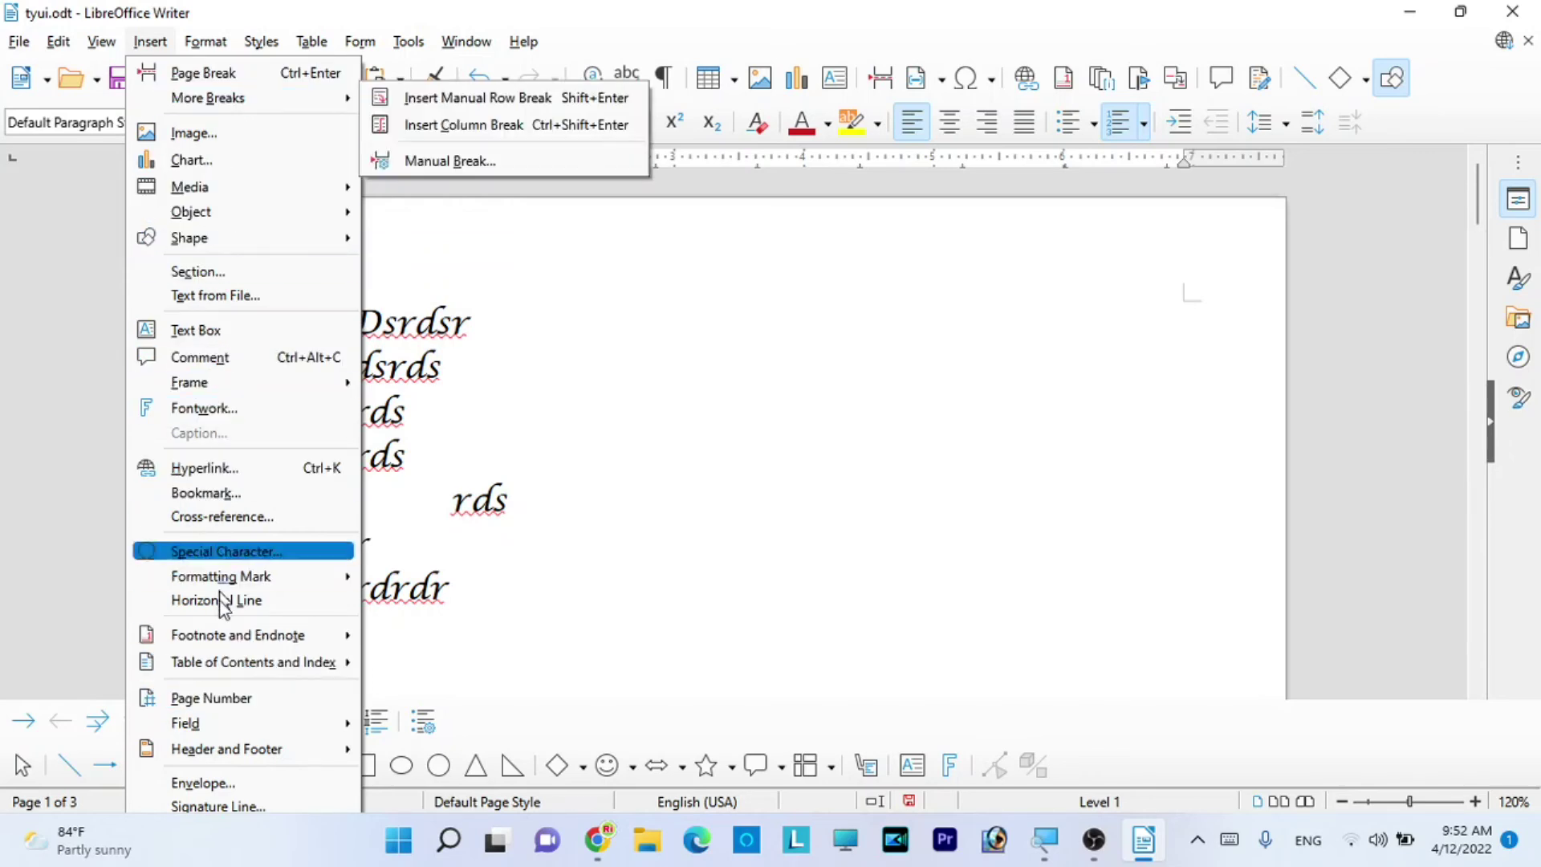
{"action": "mouse_move", "coordinate": [242, 643]}
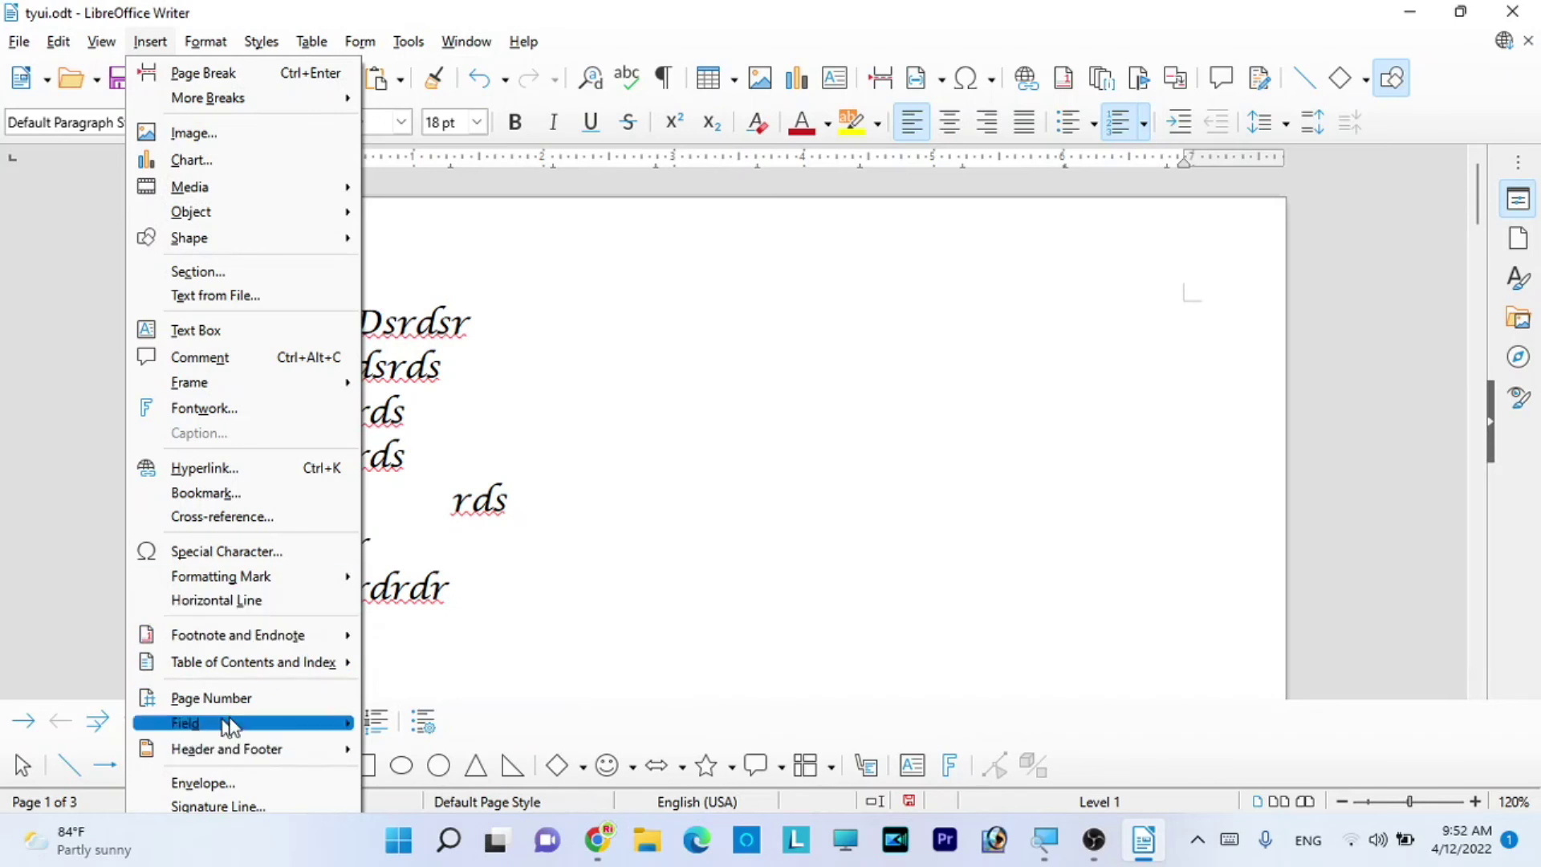
{"action": "mouse_move", "coordinate": [327, 761]}
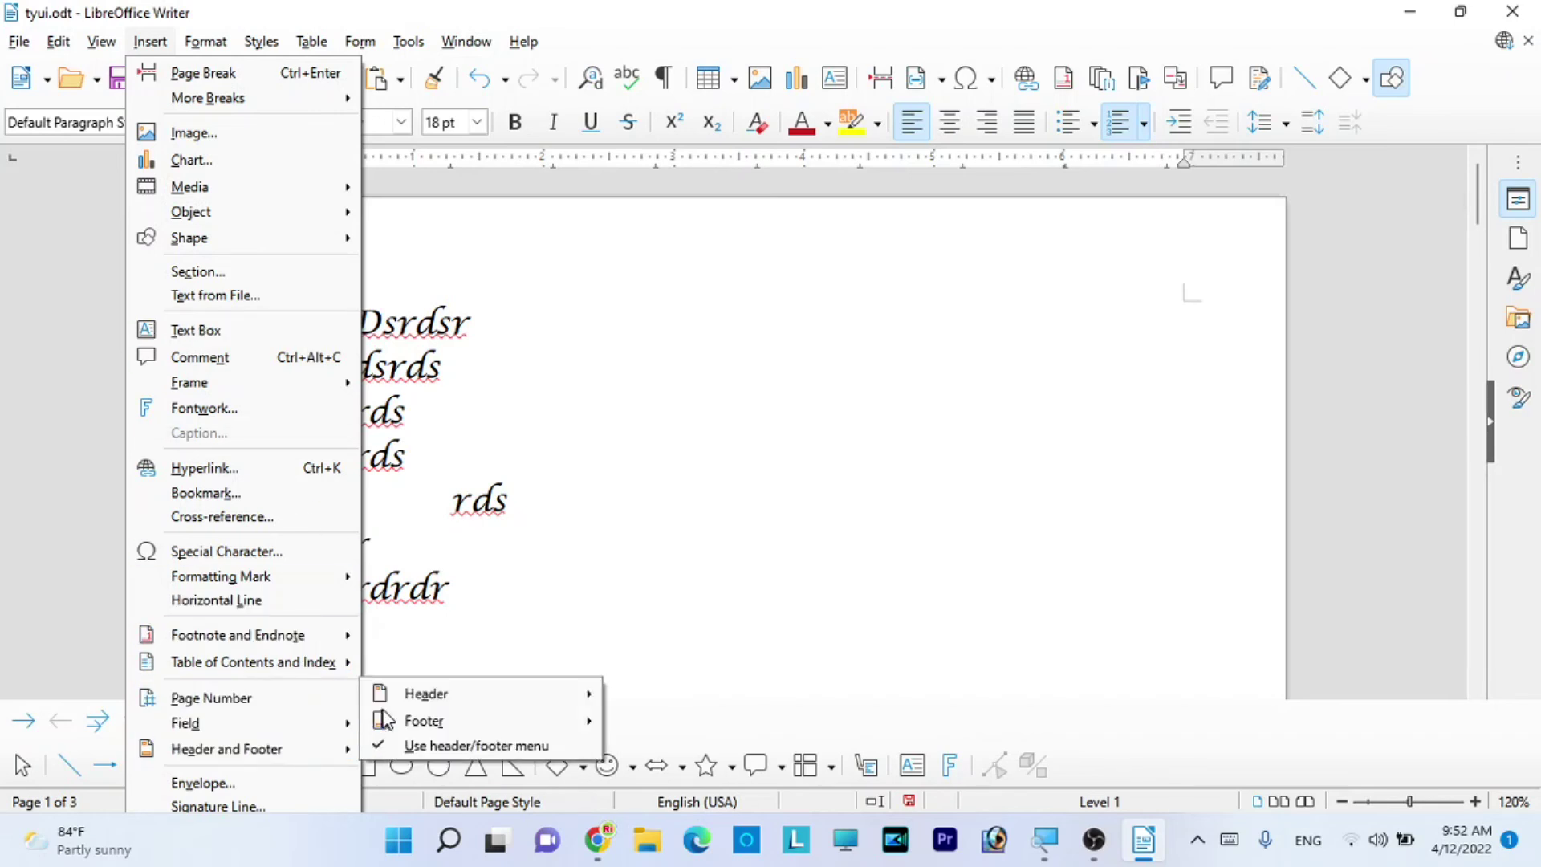
{"action": "left_click", "coordinate": [225, 51]}
{"action": "left_click", "coordinate": [224, 50]}
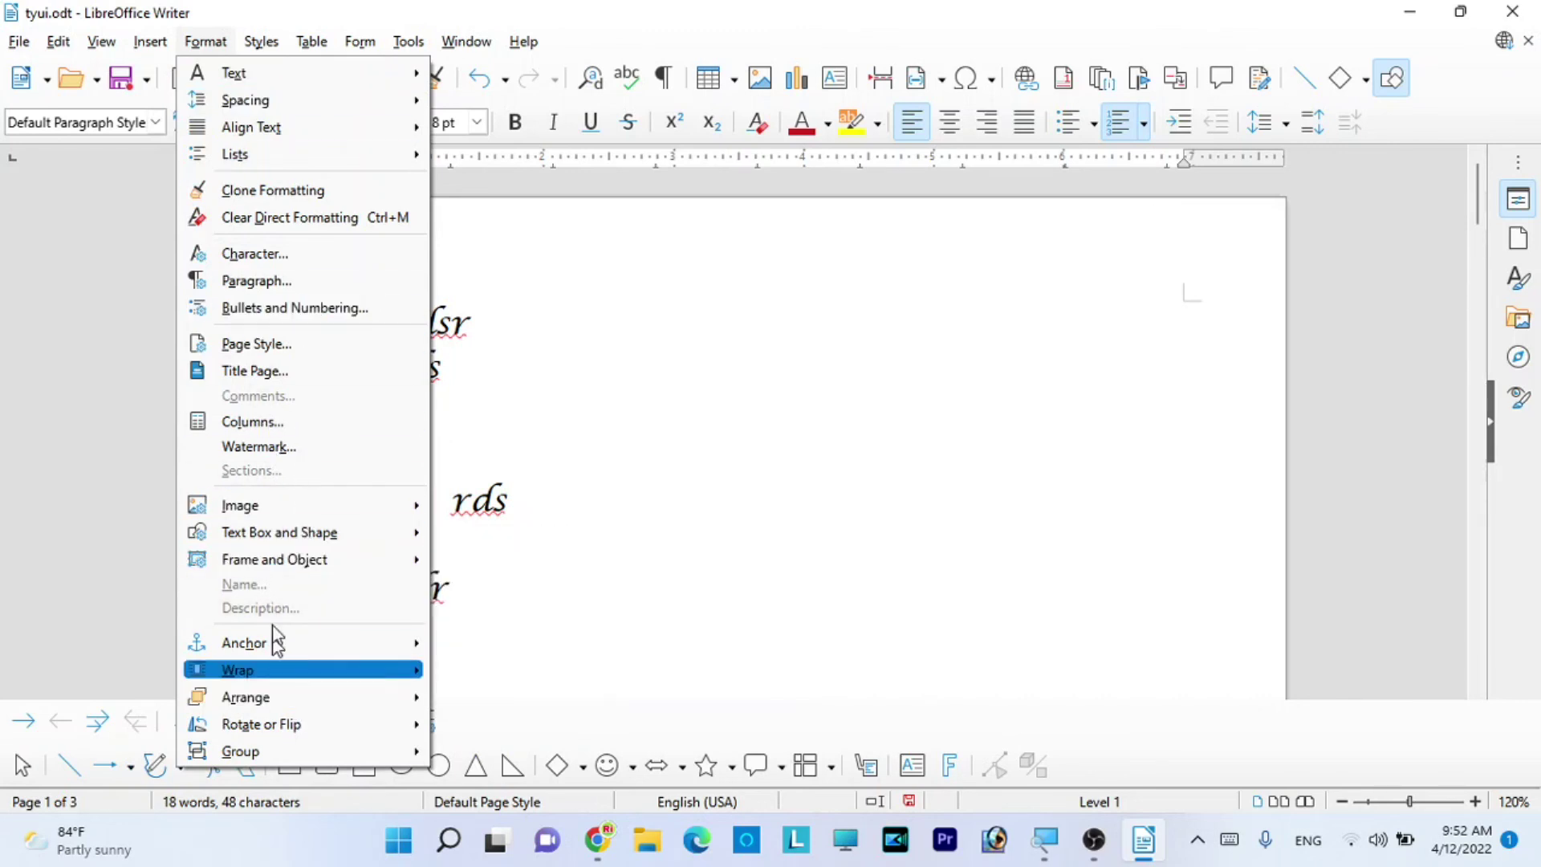
{"action": "mouse_move", "coordinate": [263, 107]}
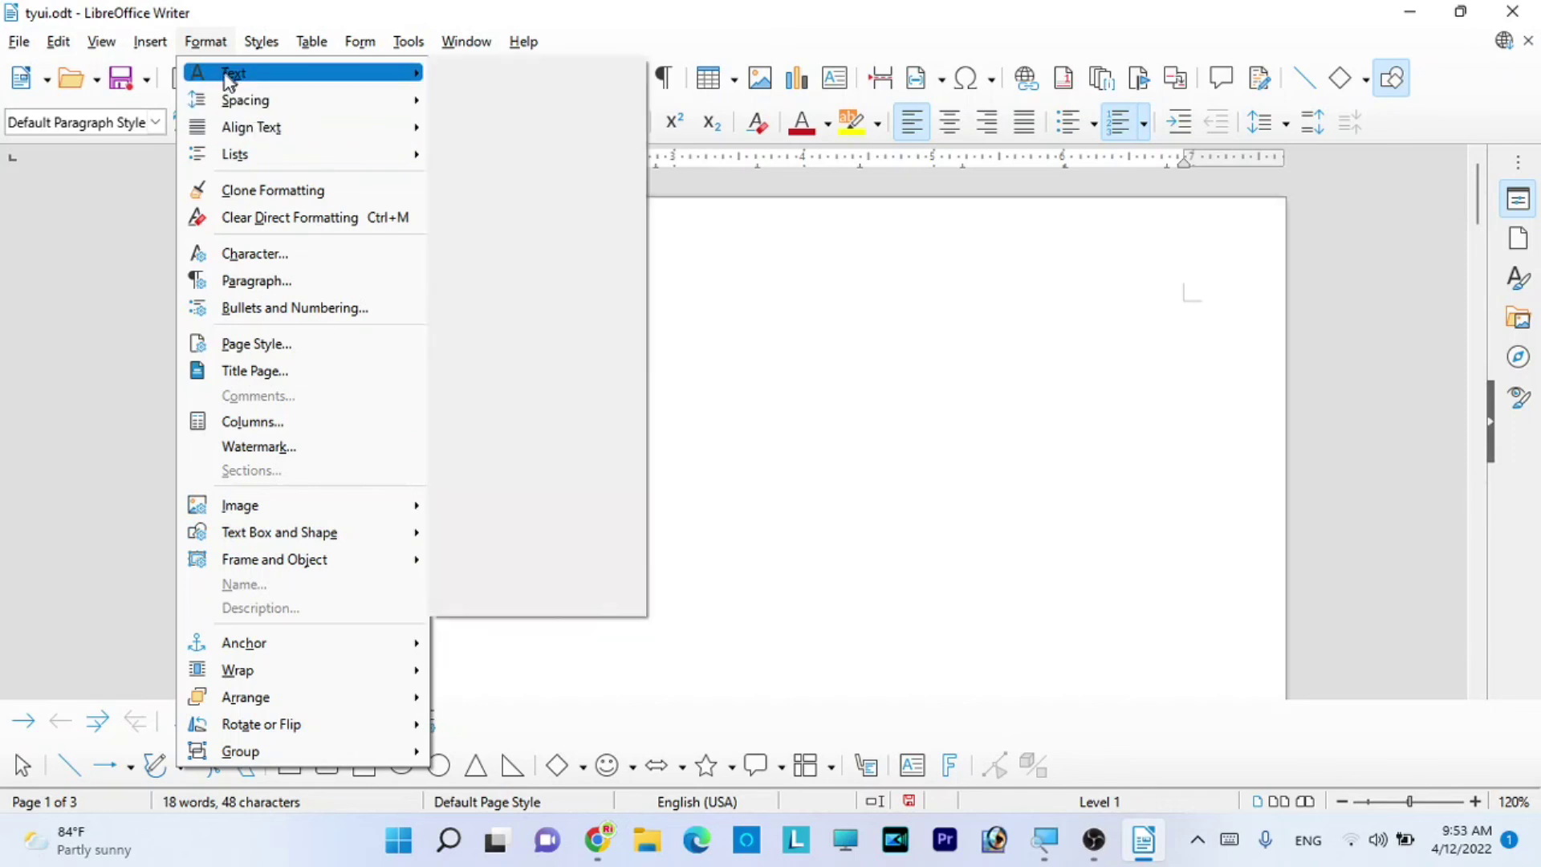
{"action": "left_click", "coordinate": [637, 310]}
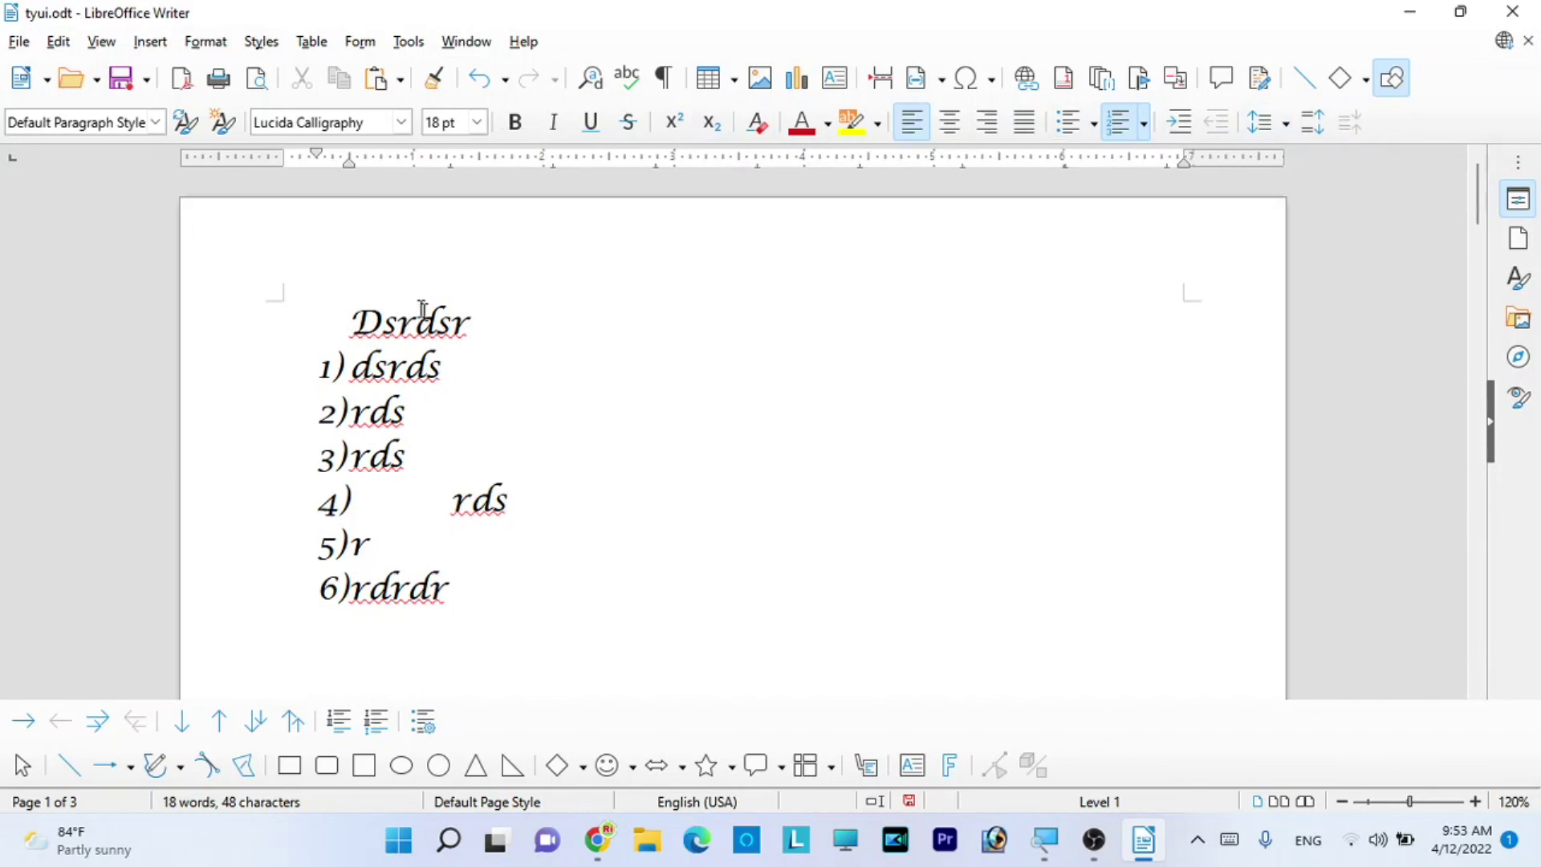
- Delete the heading line and six list items on page 1 and insert a table with 10 columns and 5 rows
{"action": "left_click", "coordinate": [601, 409]}
{"action": "left_click_drag", "start_coordinate": [321, 634], "coordinate": [284, 276]}
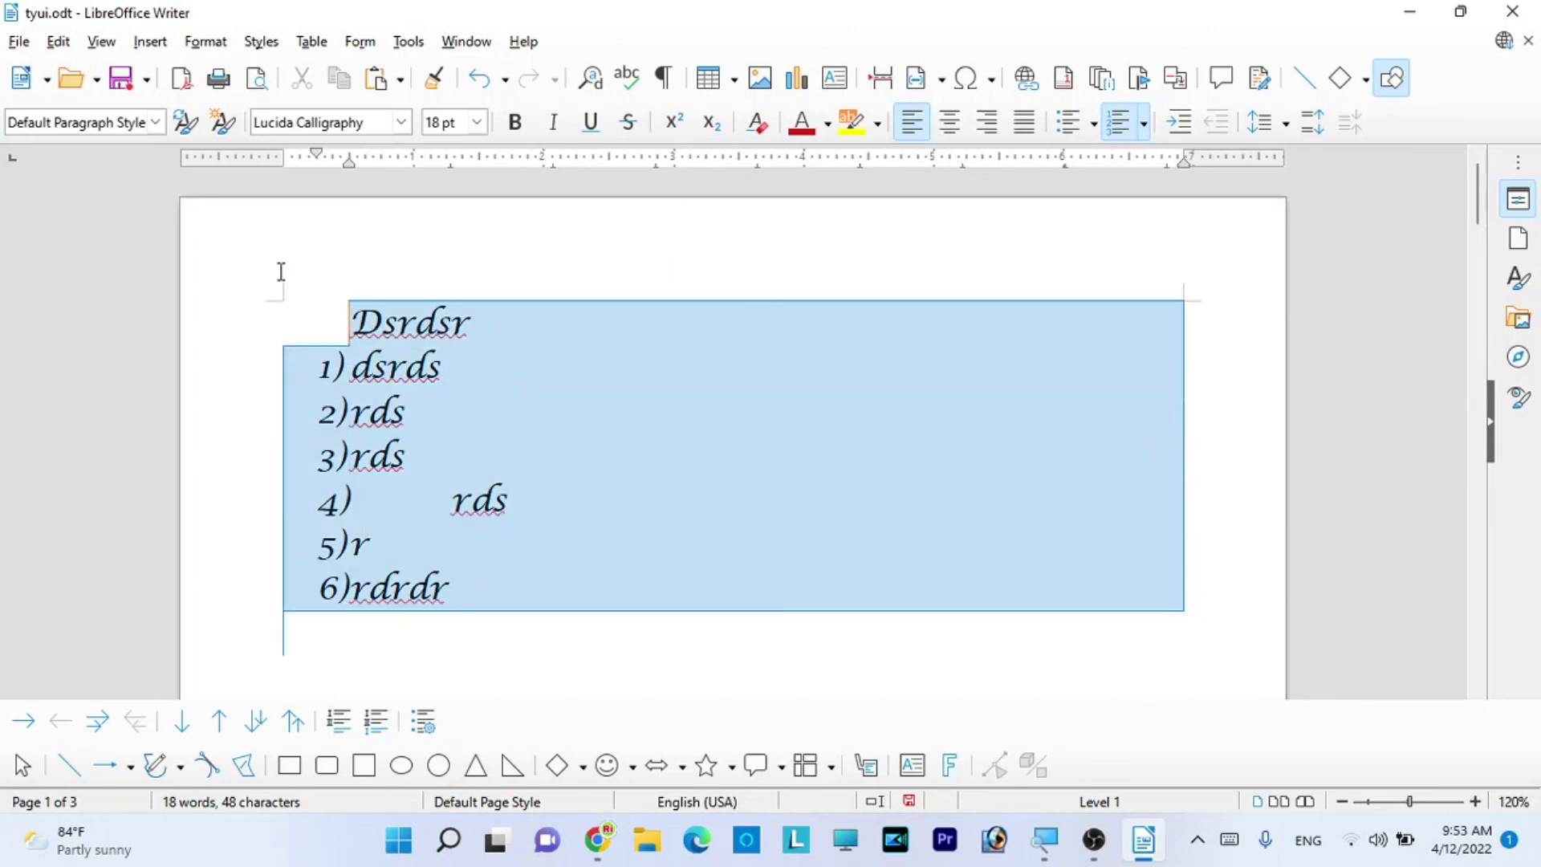
{"action": "key", "text": "Delete"}
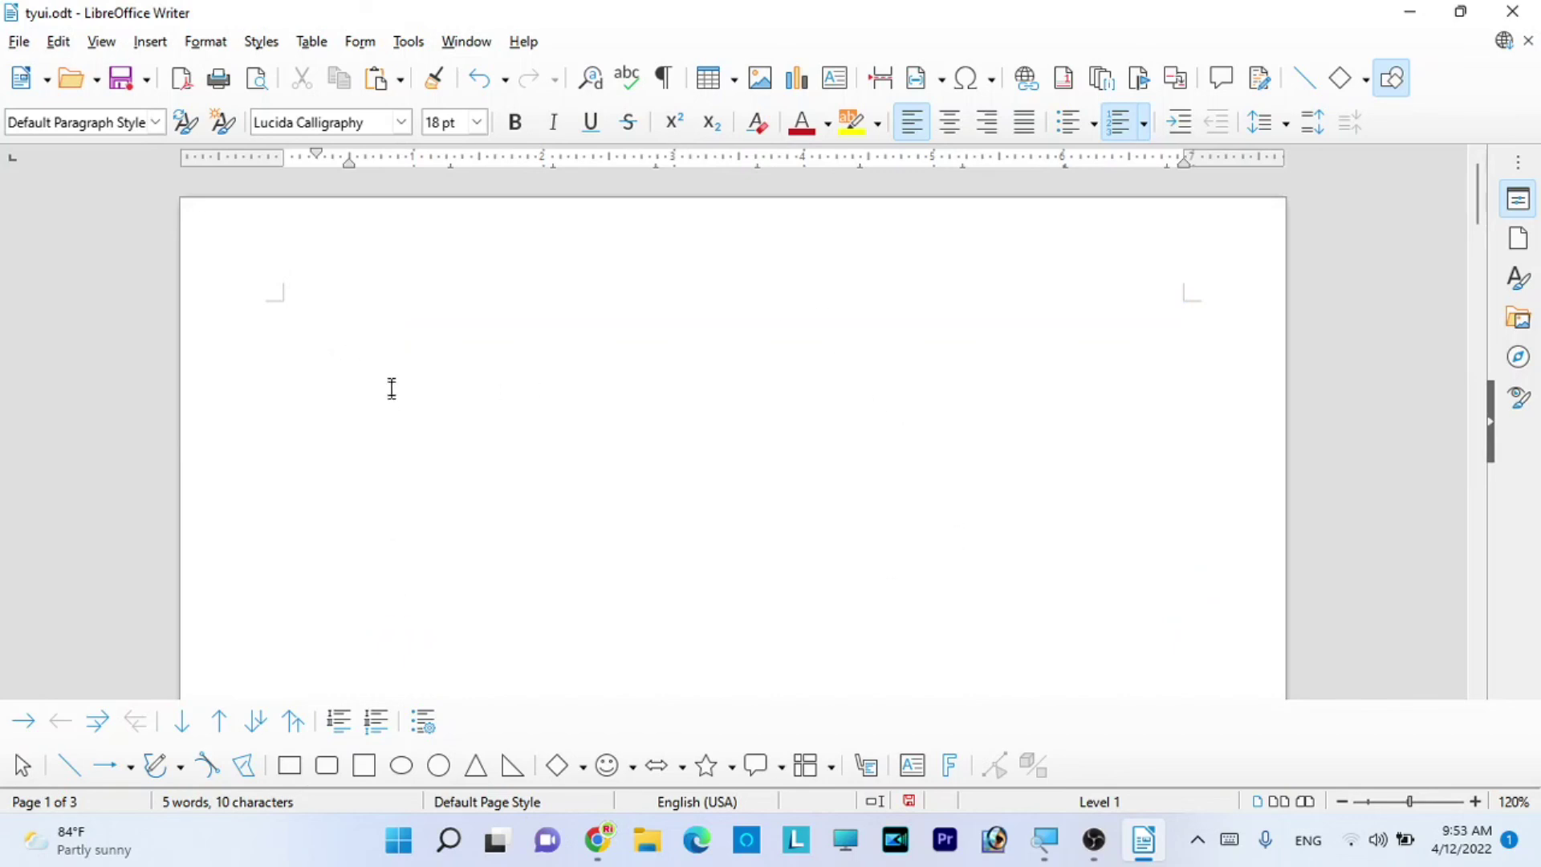
{"action": "left_click", "coordinate": [730, 80]}
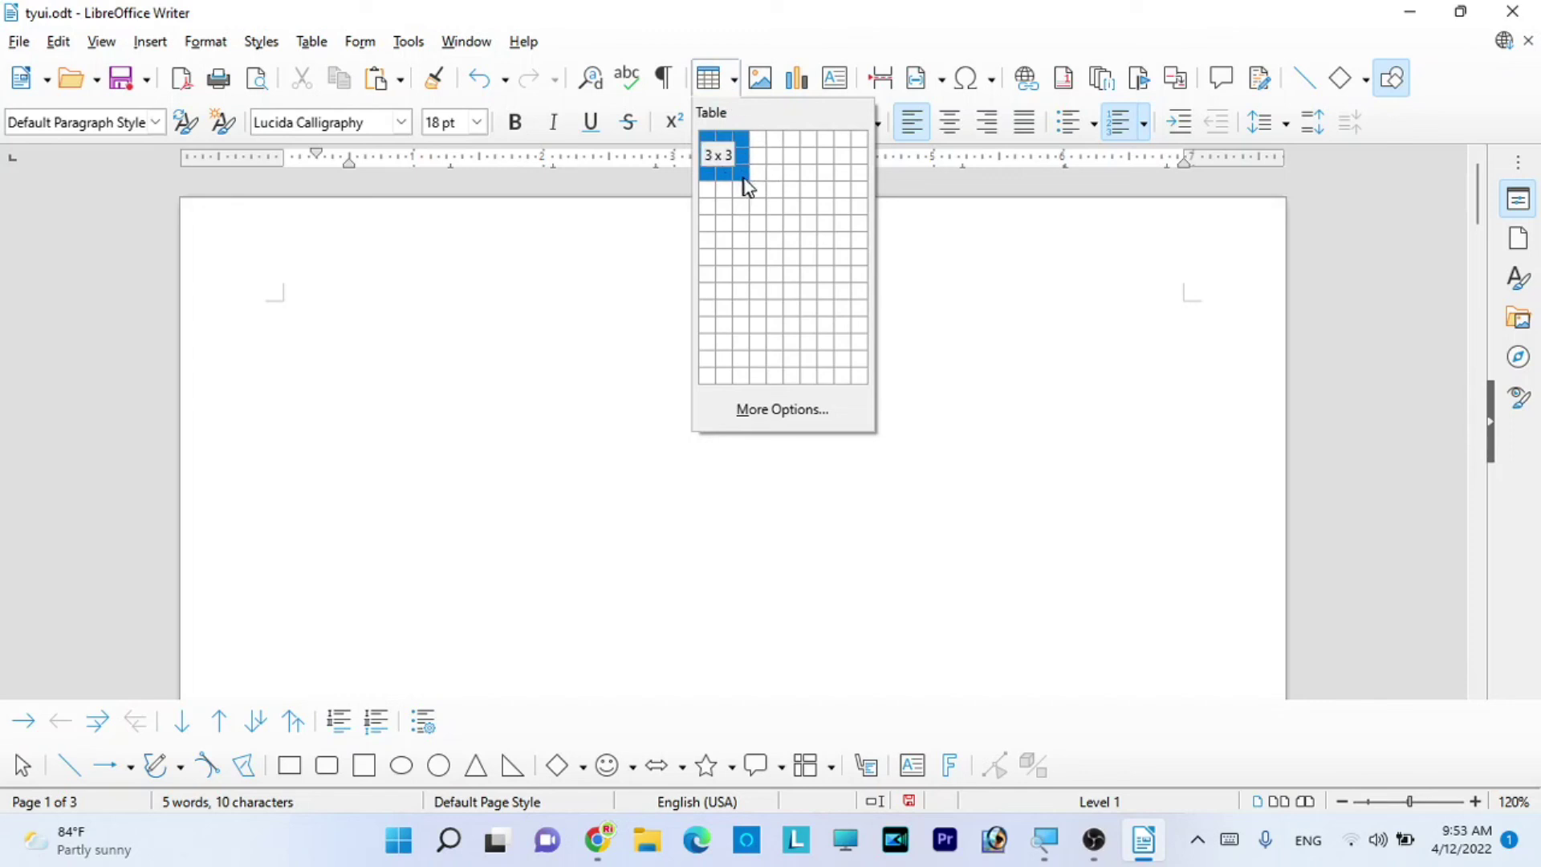
{"action": "left_click", "coordinate": [854, 209]}
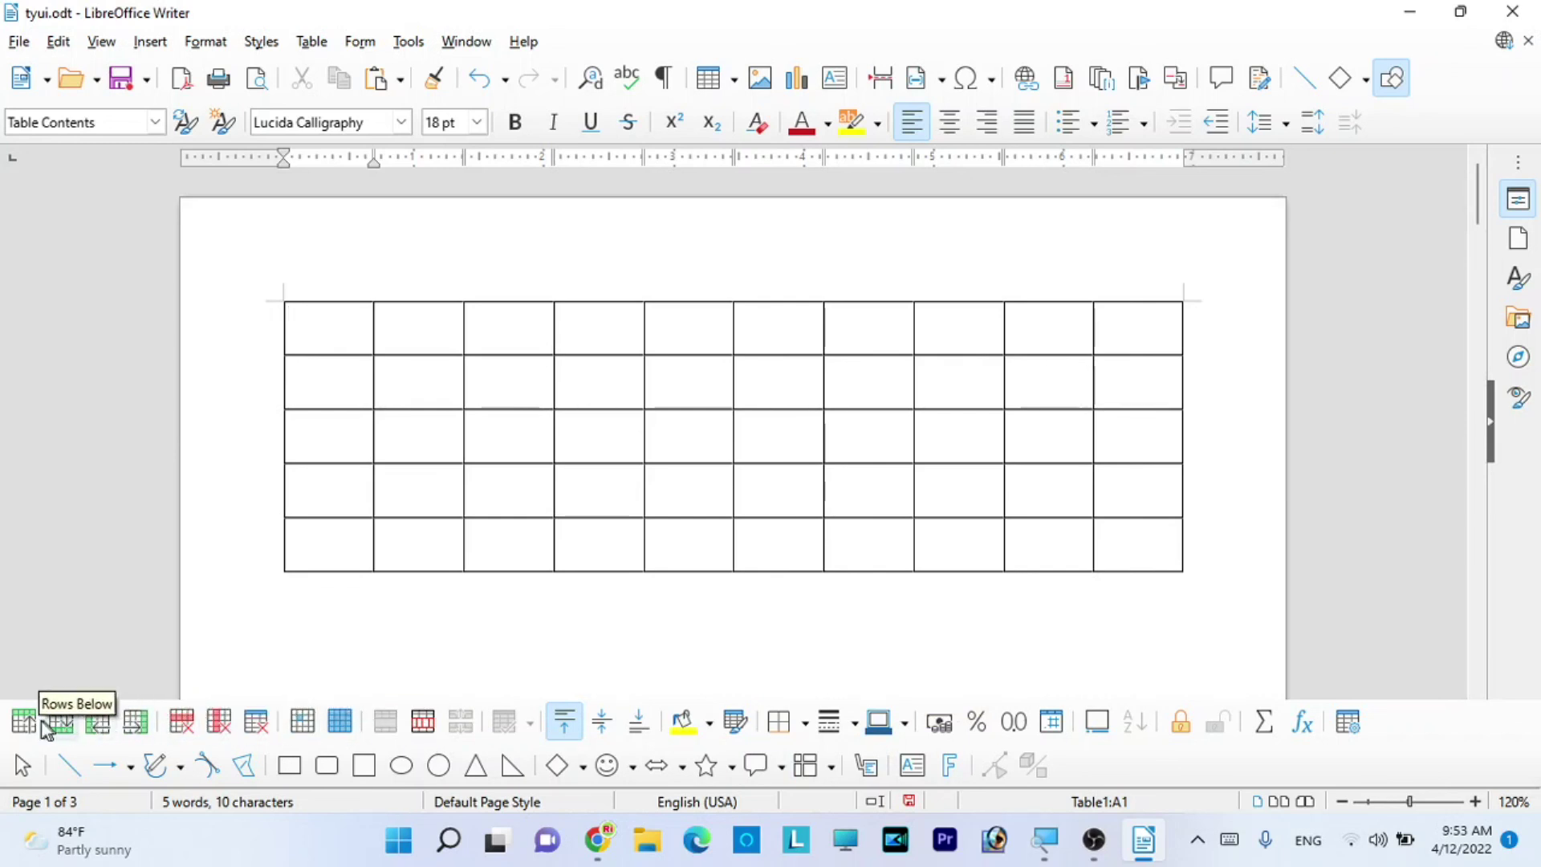
- Fill the top row's first seven cells with "Fd", "Fgfd g", "122", "F2ds fd2", "Ddf sd2f2", "Dfs dfd2" and "df2s 2fd2", and shade the seventh yellow
{"action": "type", "text": "fd"}
{"action": "key", "text": "Tab"}
{"action": "type", "text": "fgfd g"}
{"action": "key", "text": "Tab"}
{"action": "type", "text": "122"}
{"action": "key", "text": "Tab"}
{"action": "type", "text": "f2ds fd2"}
{"action": "key", "text": "Tab"}
{"action": "type", "text": "ddf sd2f2"}
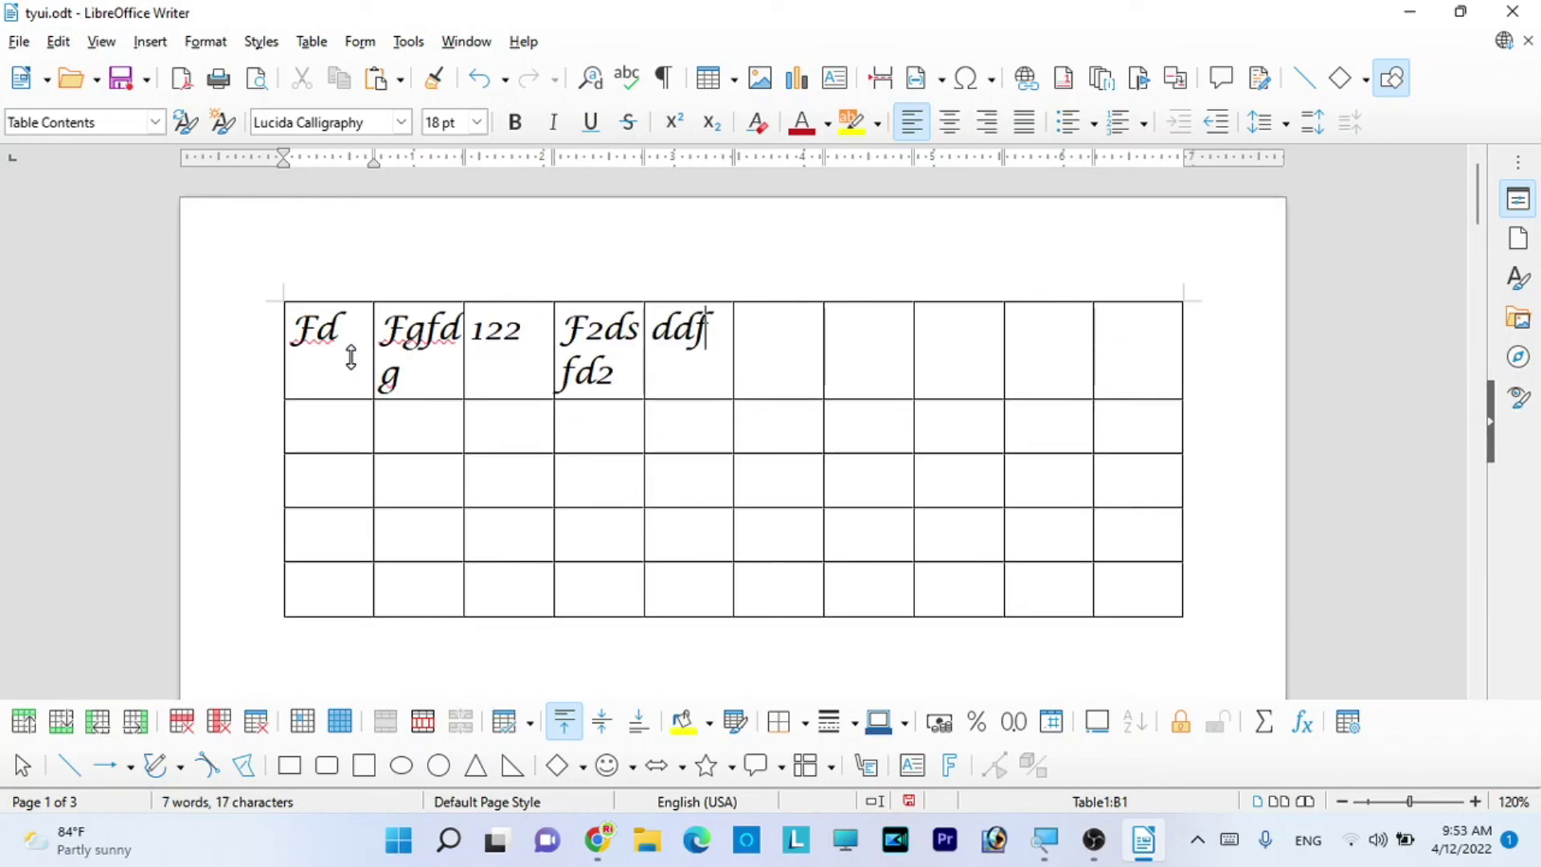
{"action": "key", "text": "Tab"}
{"action": "type", "text": "dfs dfd2"}
{"action": "key", "text": "Tab"}
{"action": "type", "text": "df2s 2fd2"}
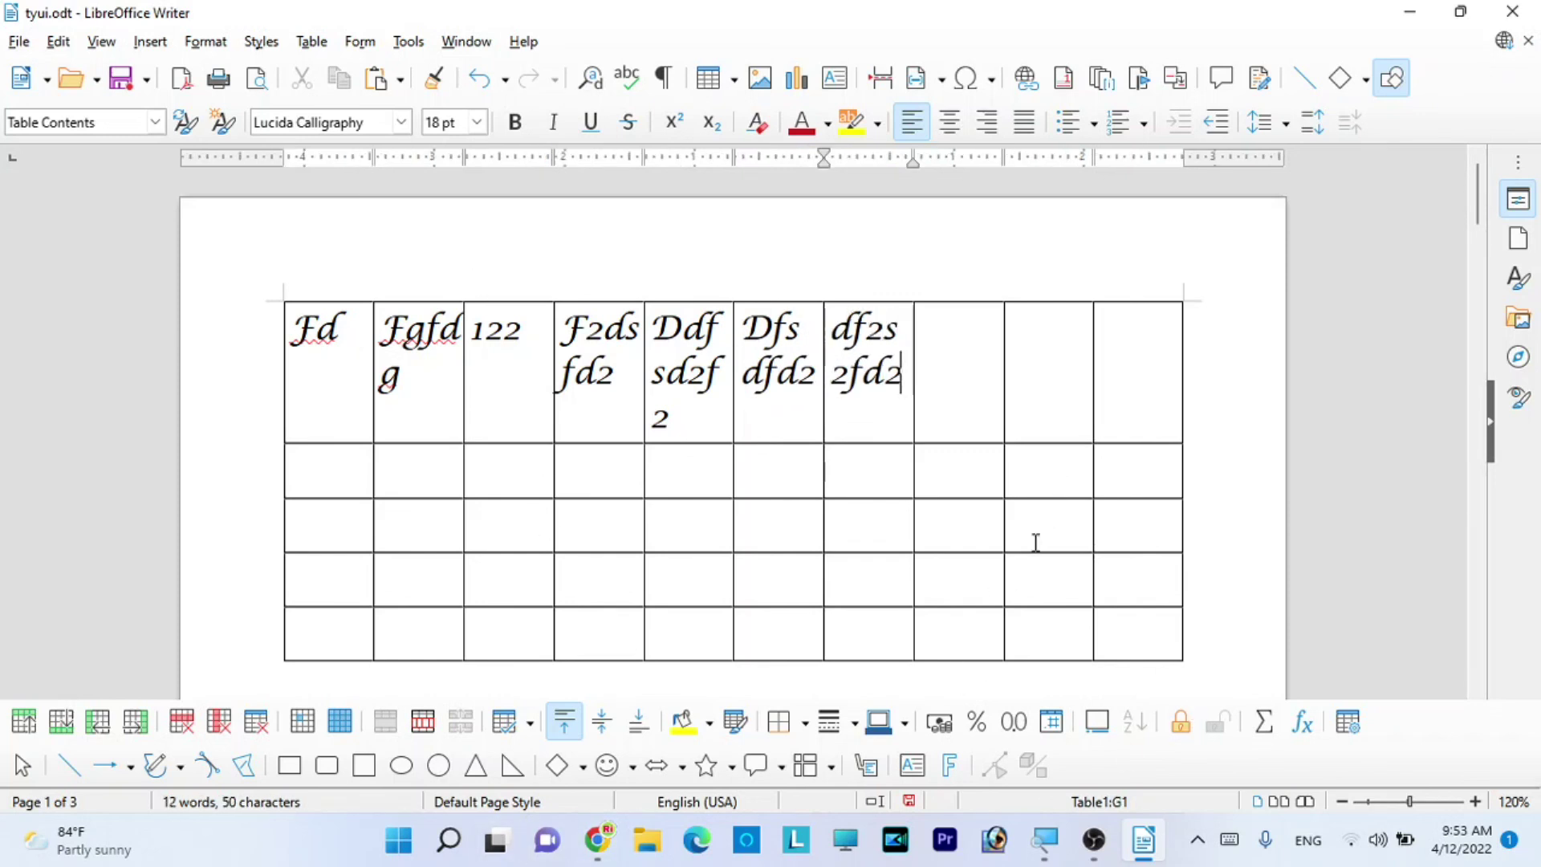
{"action": "left_click", "coordinate": [686, 721]}
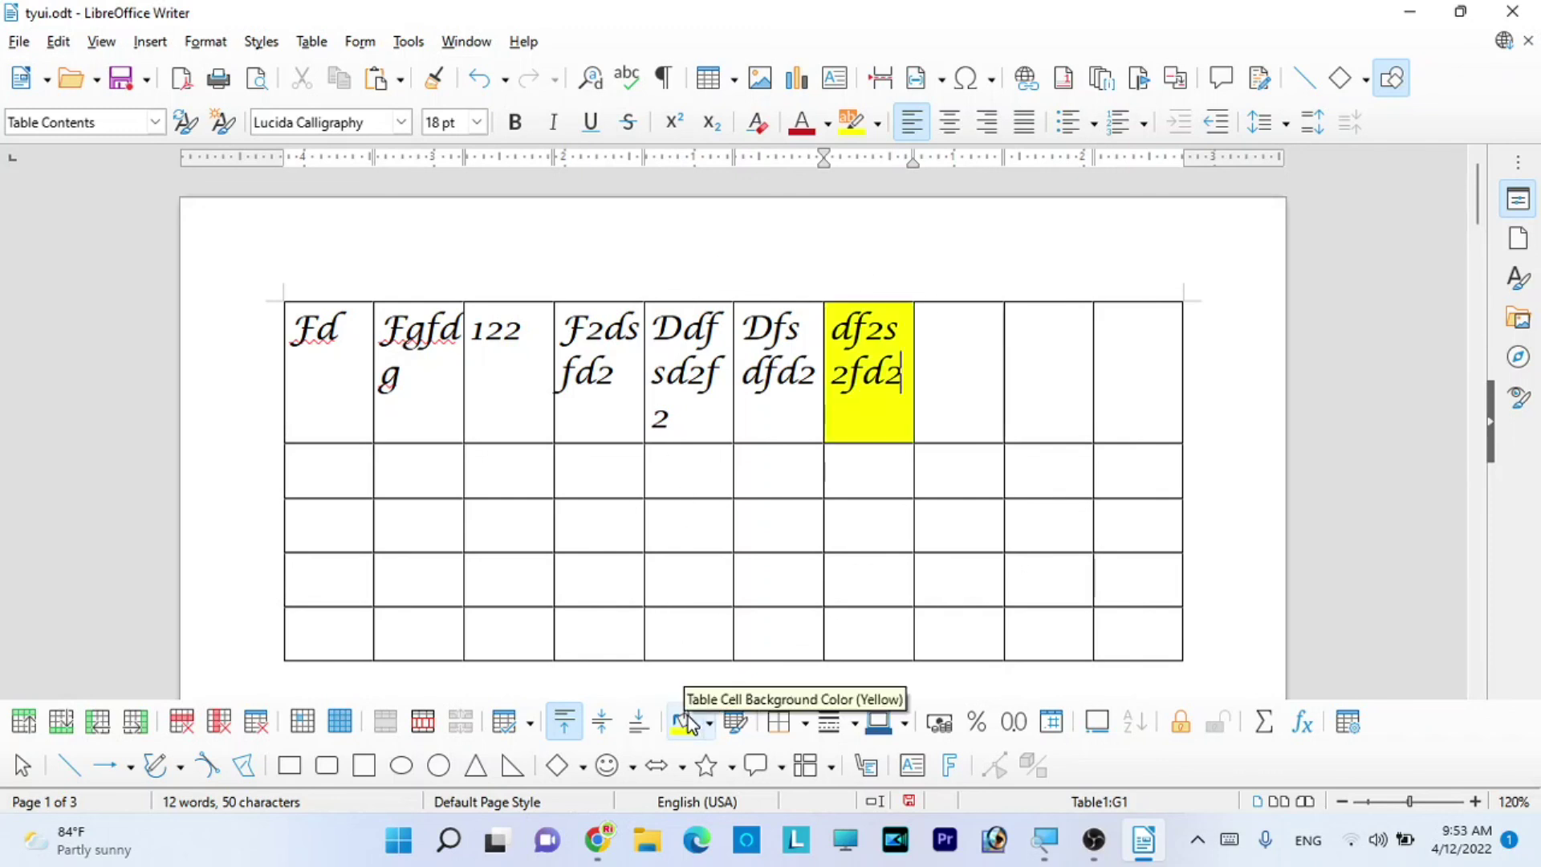
- Apply the Box List Blue AutoFormat style to the table with all its formatting options
{"action": "left_click", "coordinate": [739, 731]}
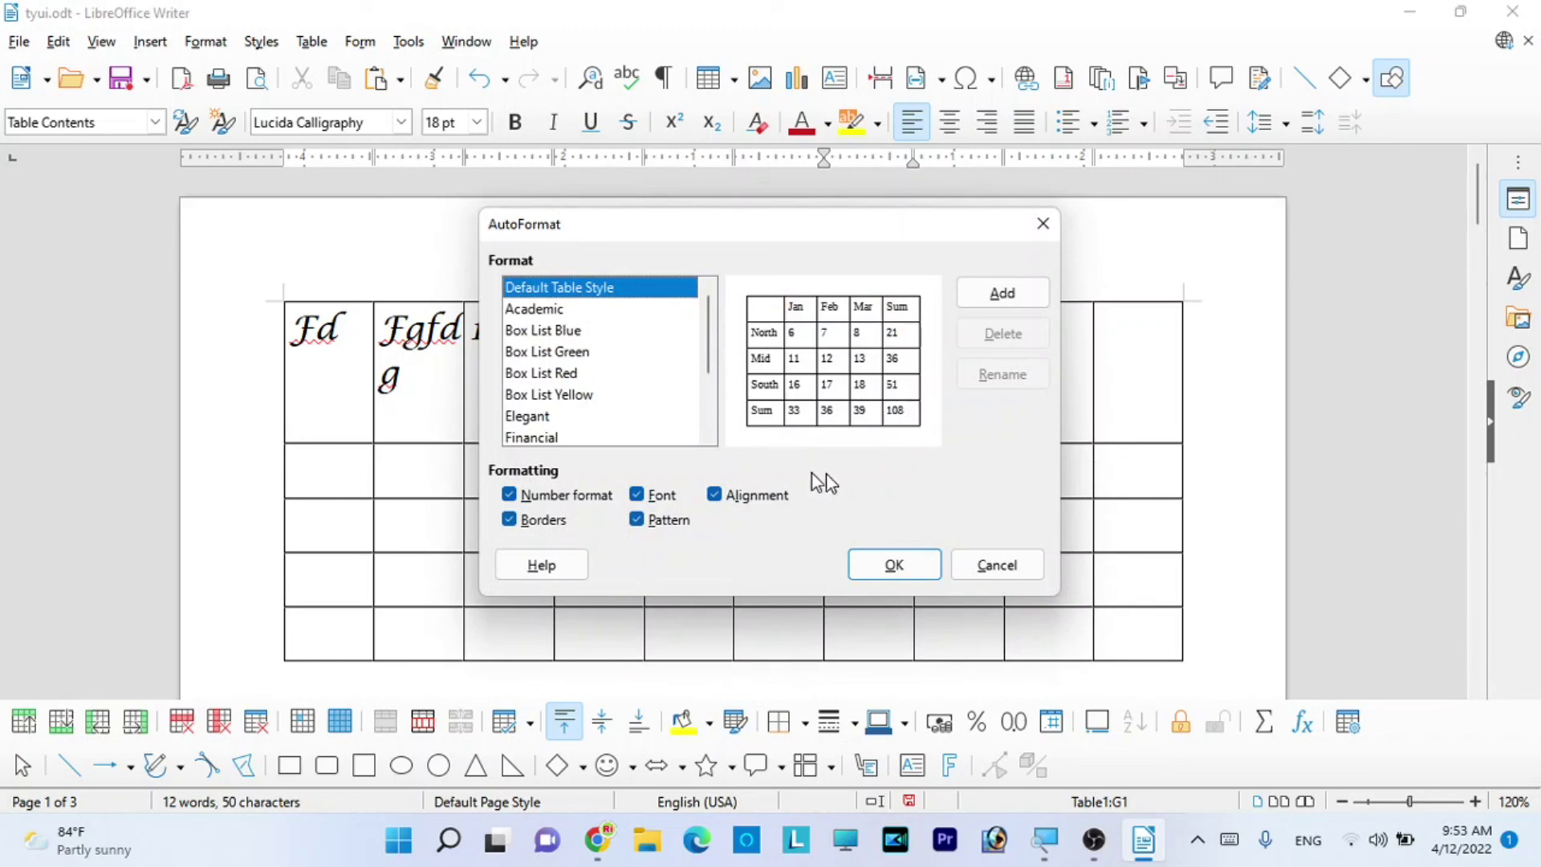
{"action": "left_click", "coordinate": [554, 331]}
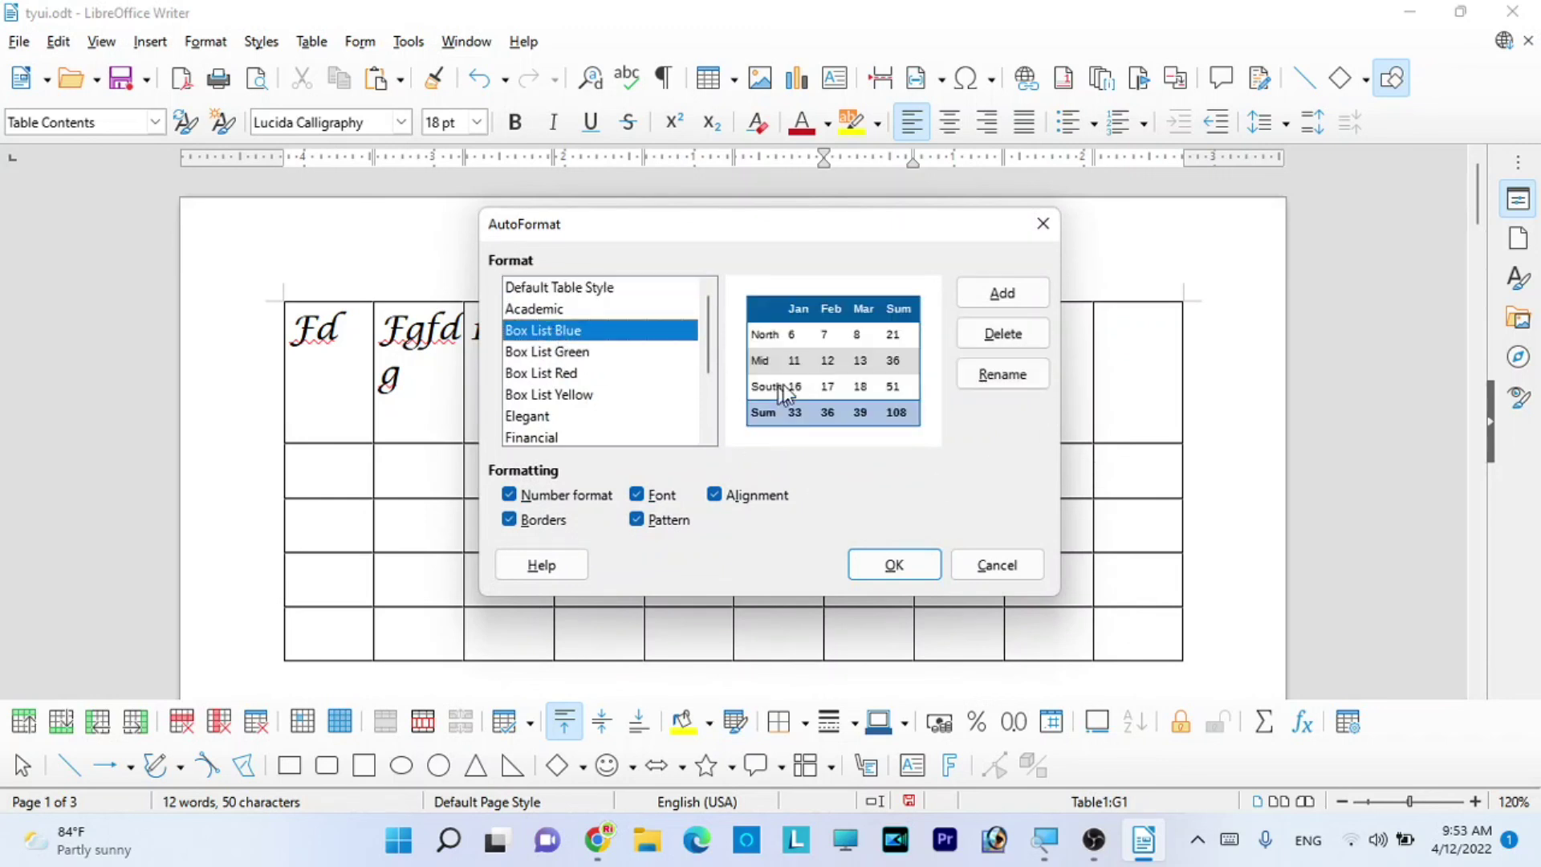
{"action": "left_click", "coordinate": [921, 575]}
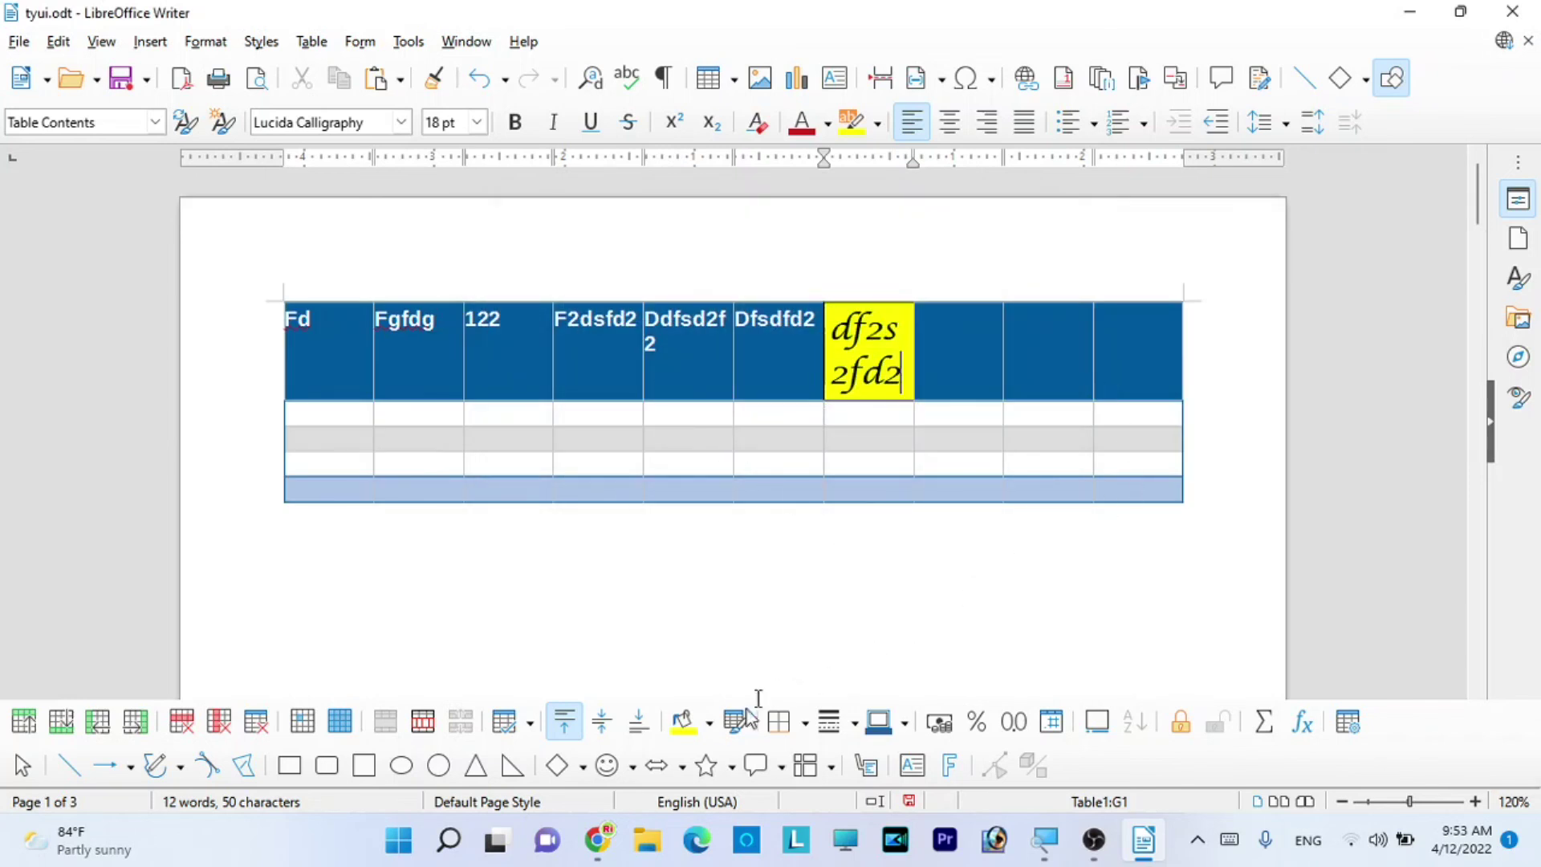
- Give the yellow cell in the table's top row a double-line border style
{"action": "left_click", "coordinate": [801, 724]}
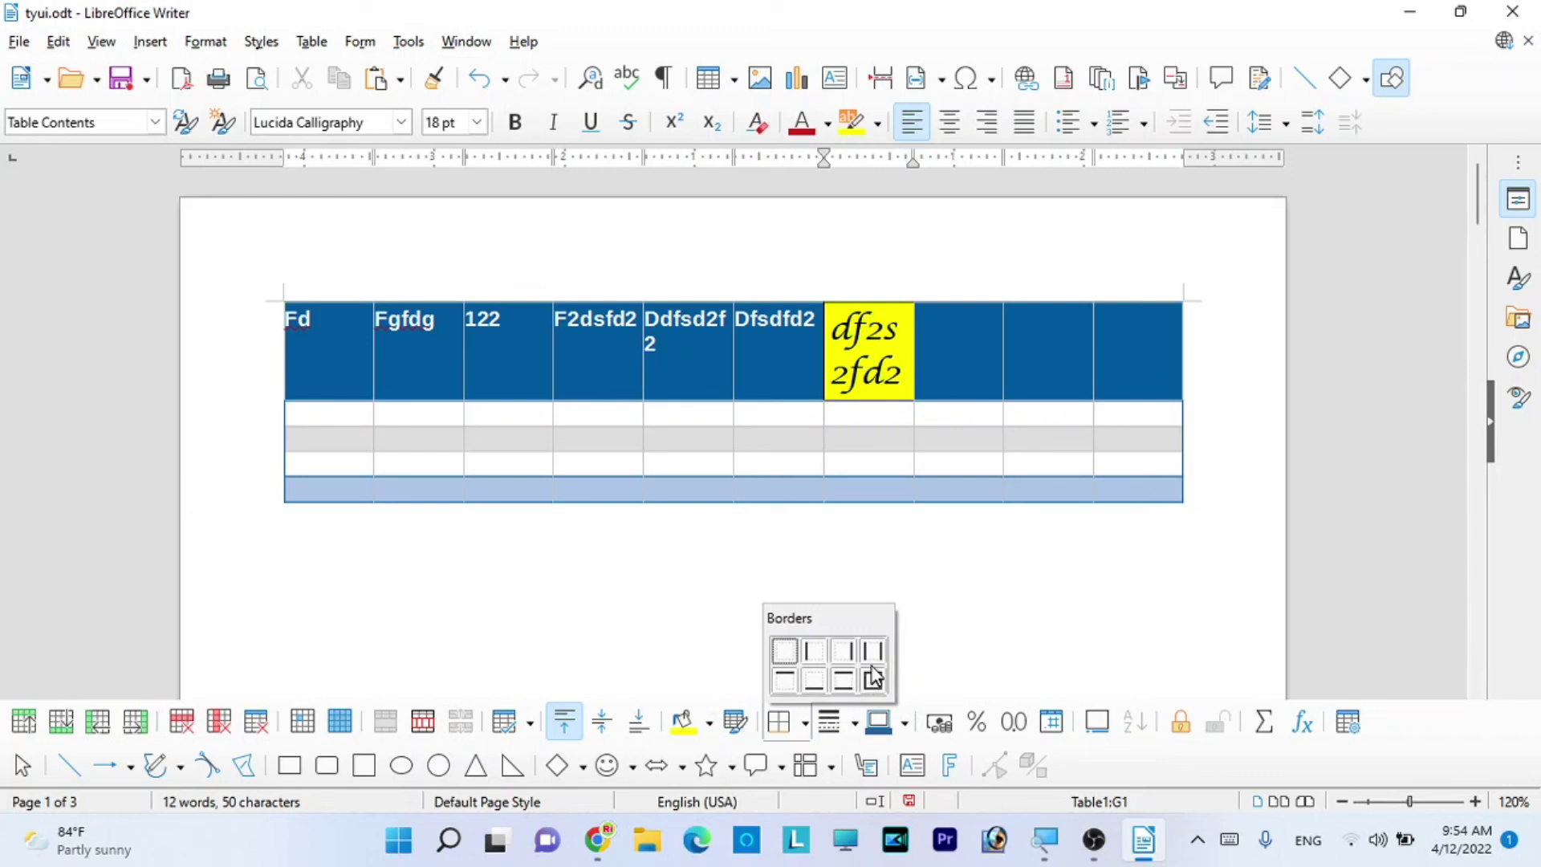
{"action": "left_click", "coordinate": [854, 725]}
{"action": "left_click", "coordinate": [854, 726]}
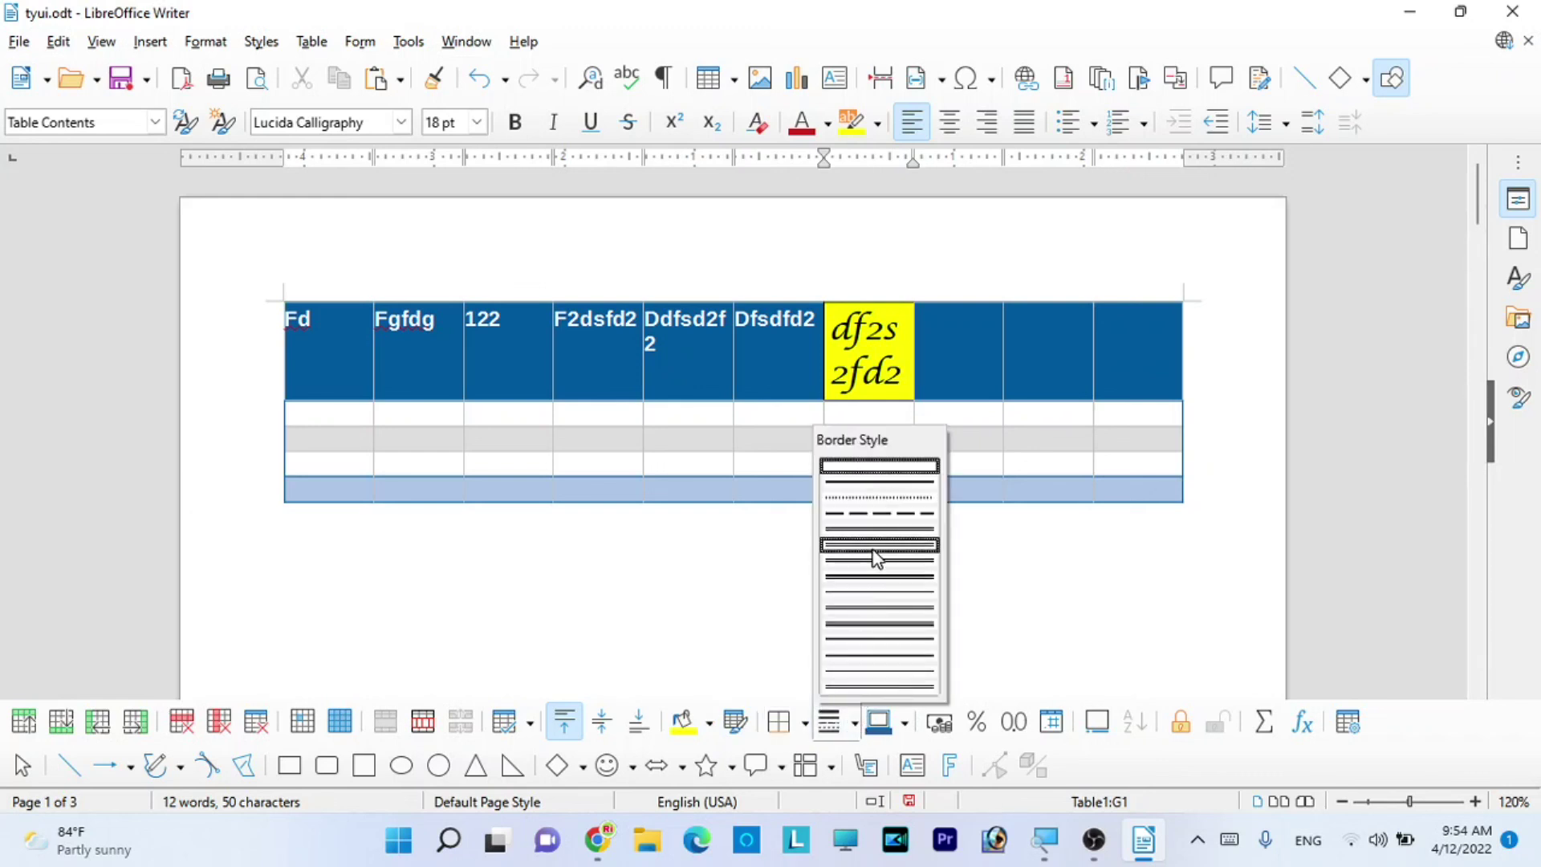
{"action": "left_click", "coordinate": [880, 577]}
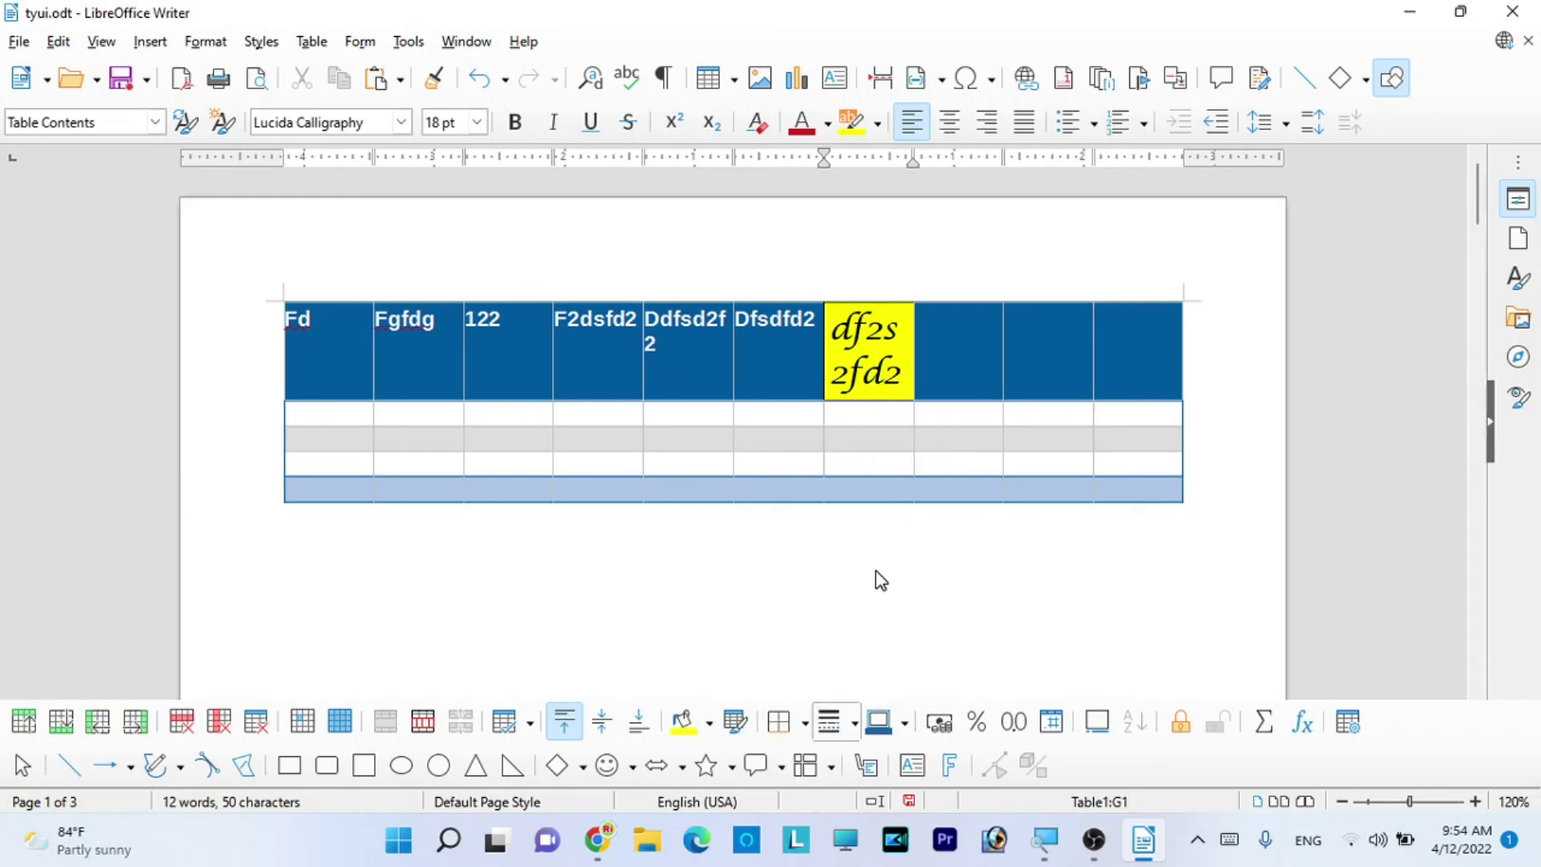
- Insert a default column chart below the table and close the tyui.odt document window
{"action": "left_click", "coordinate": [864, 623]}
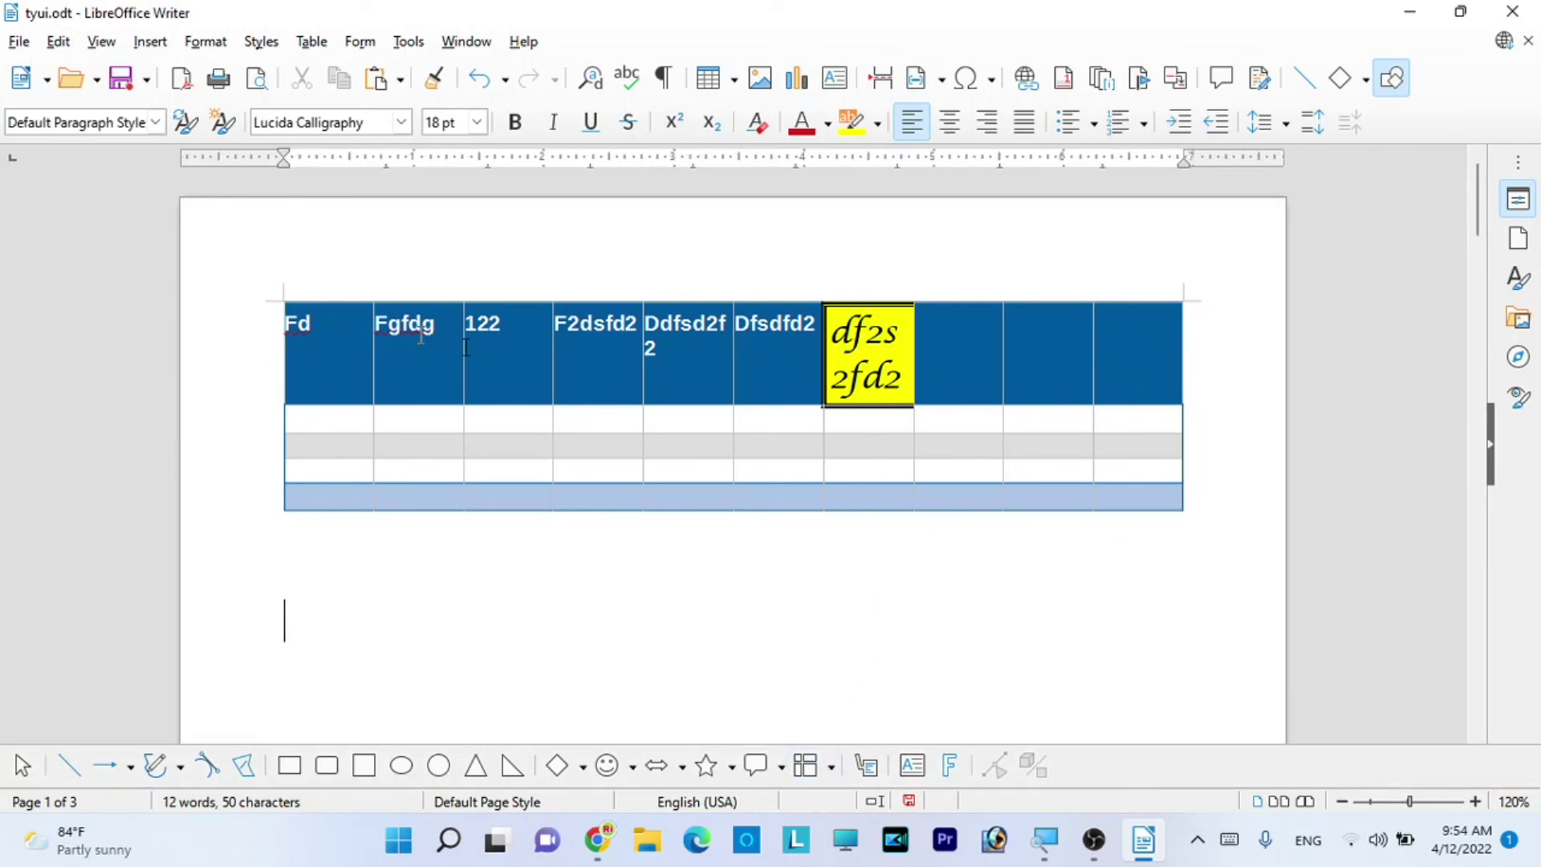
{"action": "left_click", "coordinate": [797, 77]}
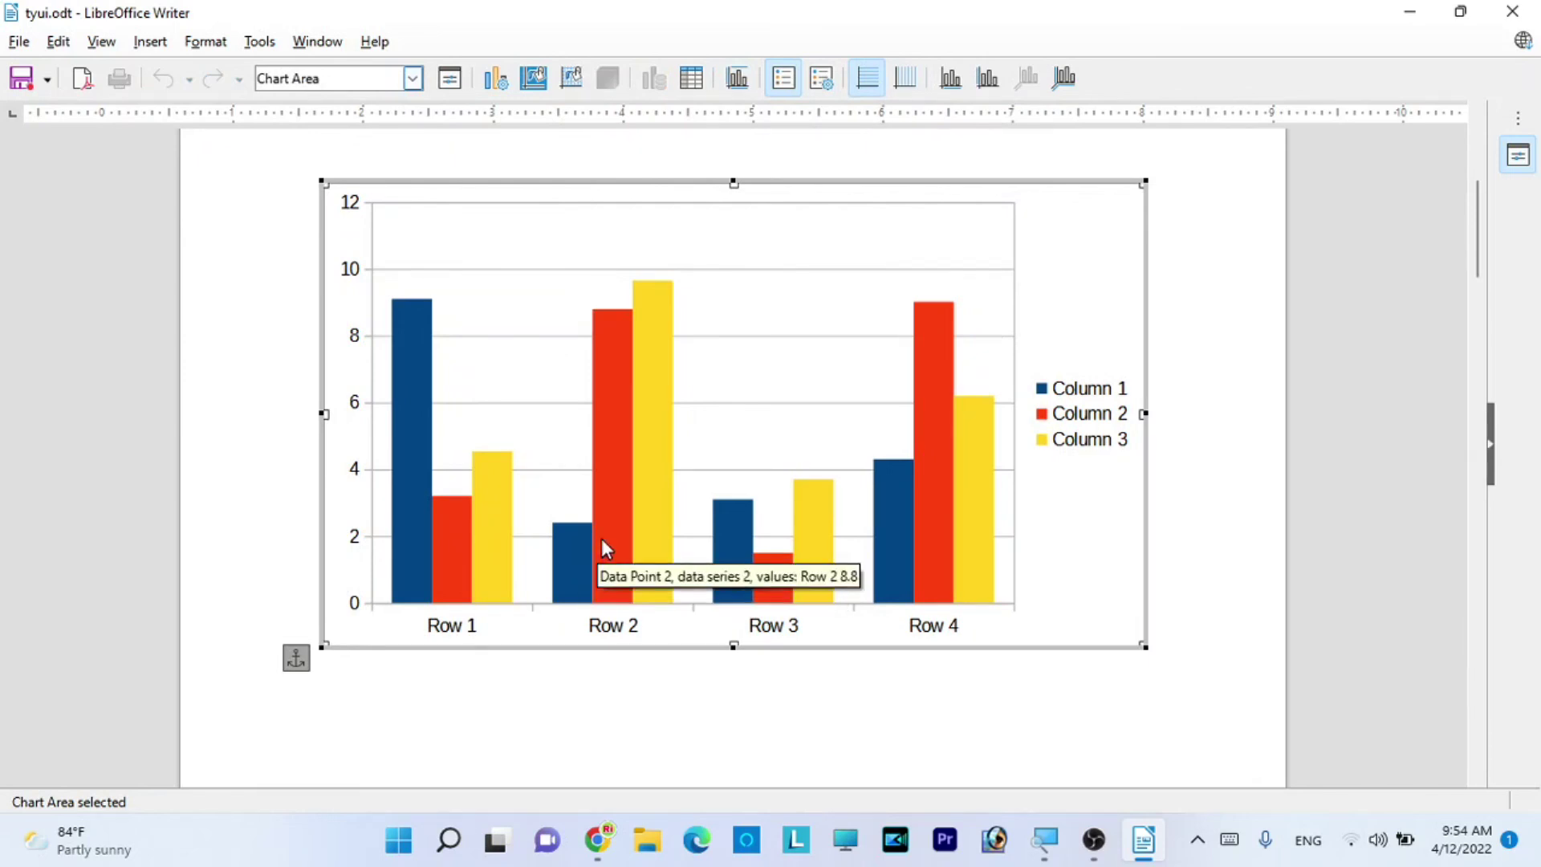
{"action": "left_click", "coordinate": [1512, 11]}
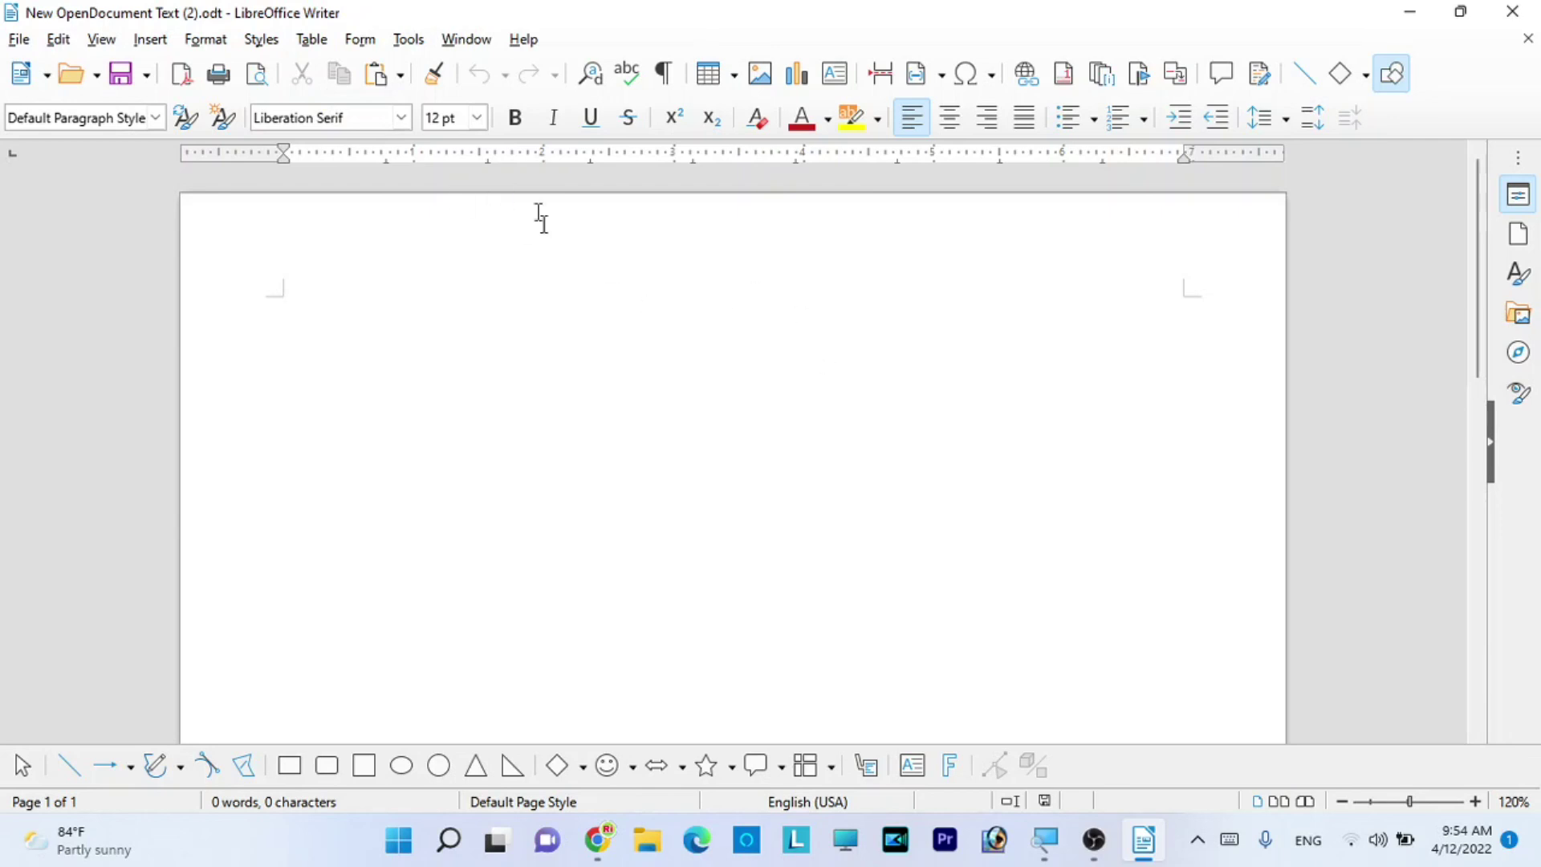
{"action": "scroll", "coordinate": [879, 339], "scroll_direction": "down", "scroll_amount": 3}
{"action": "scroll", "coordinate": [878, 339], "scroll_direction": "up", "scroll_amount": 3}
{"action": "scroll", "coordinate": [449, 345], "scroll_direction": "down", "scroll_amount": 3}
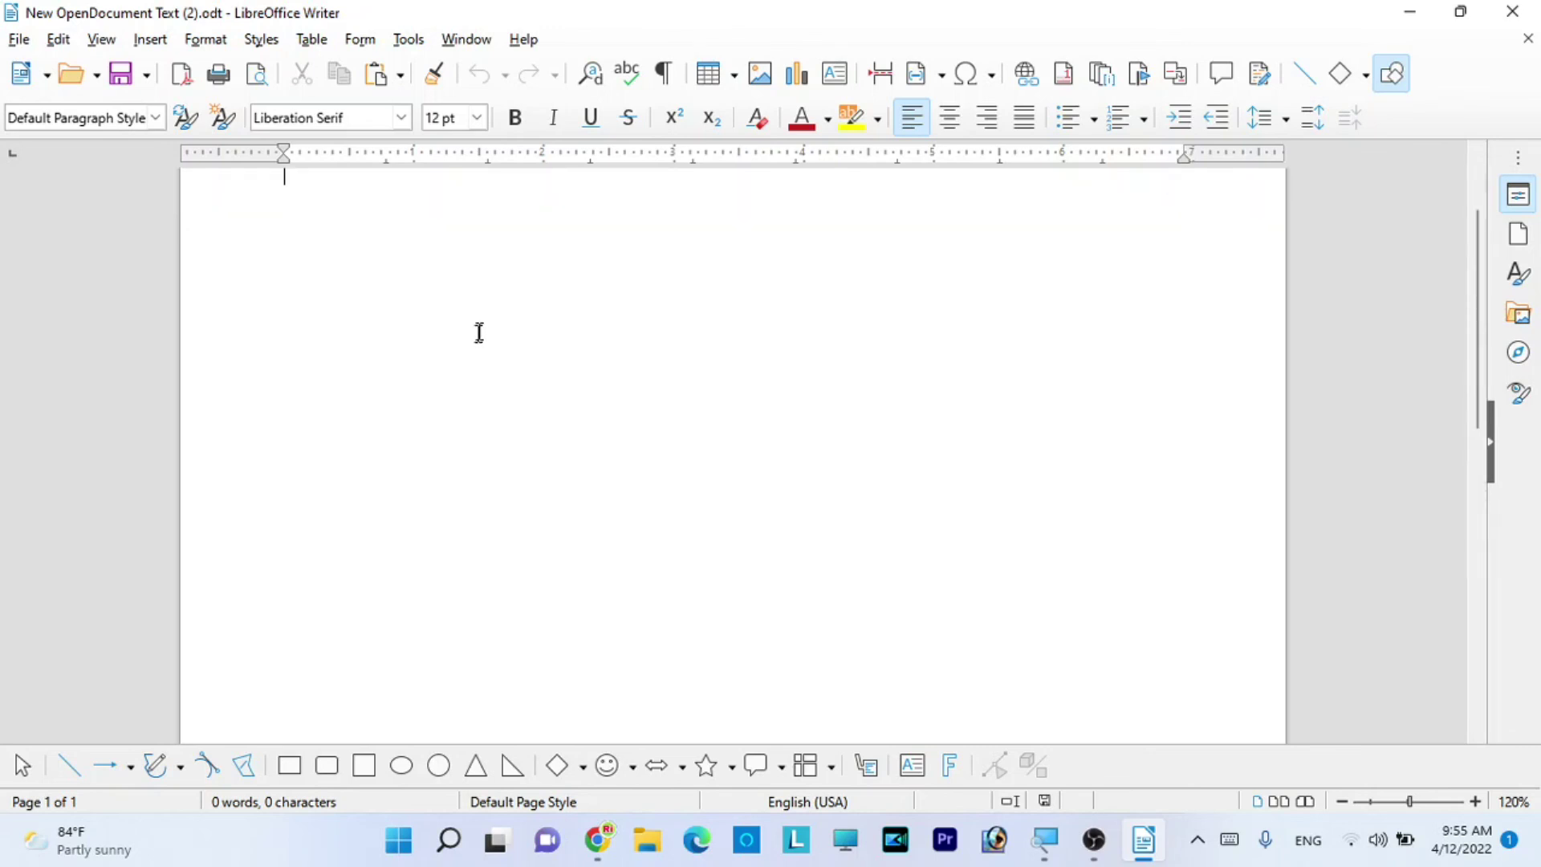
{"action": "scroll", "coordinate": [481, 330], "scroll_direction": "up", "scroll_amount": 3}
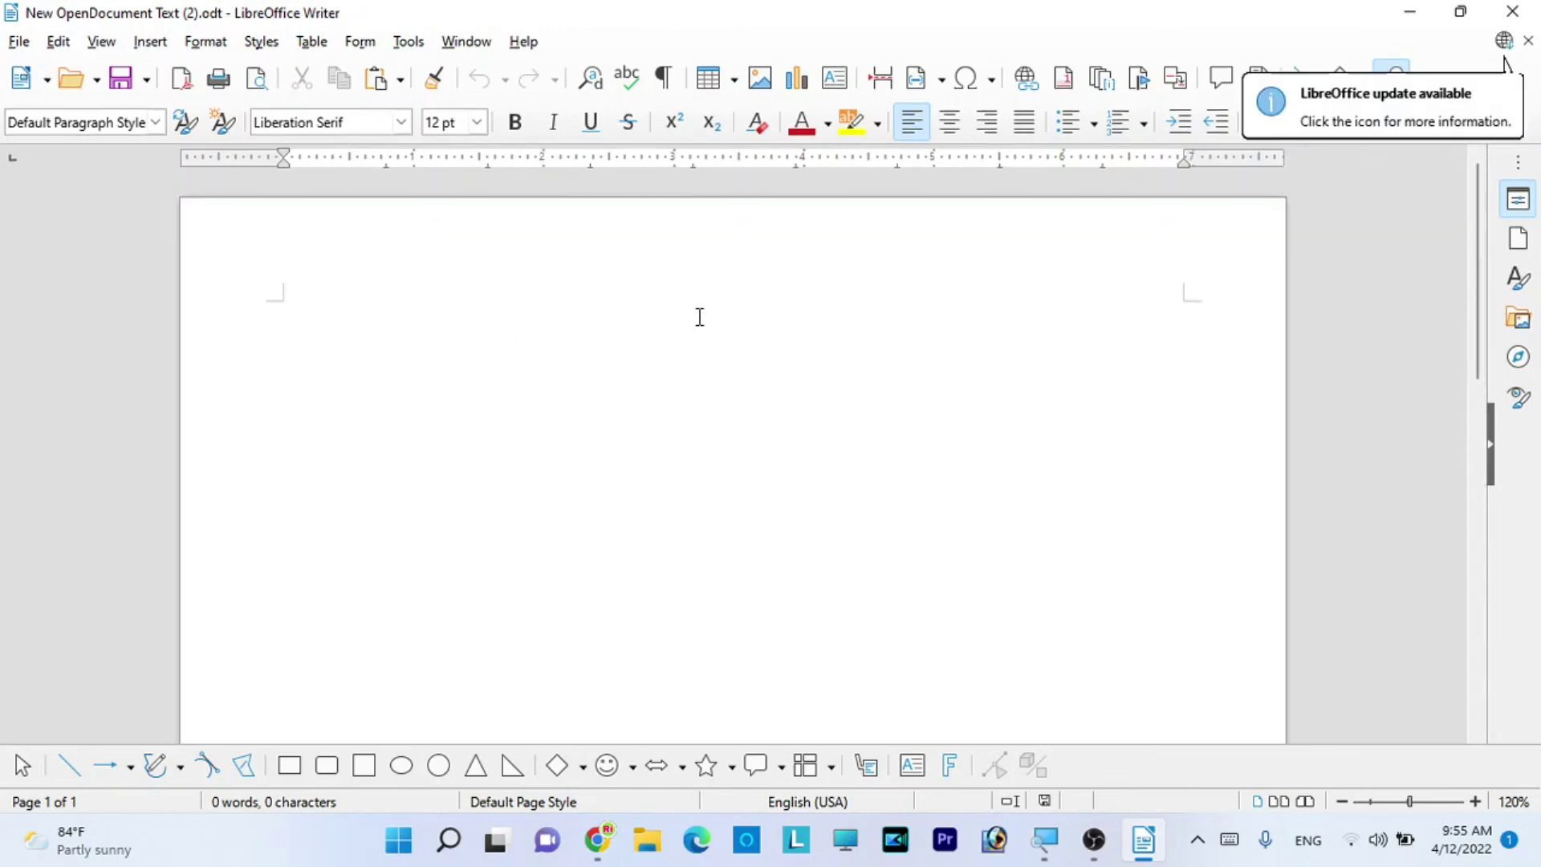